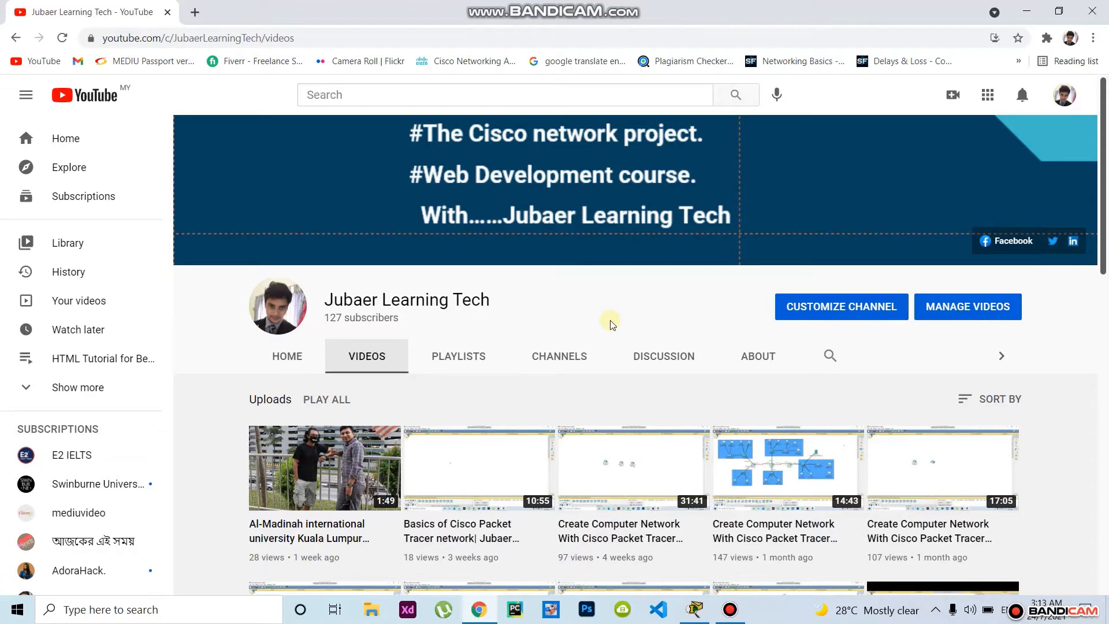
scroll(572, 315, "down", 2)
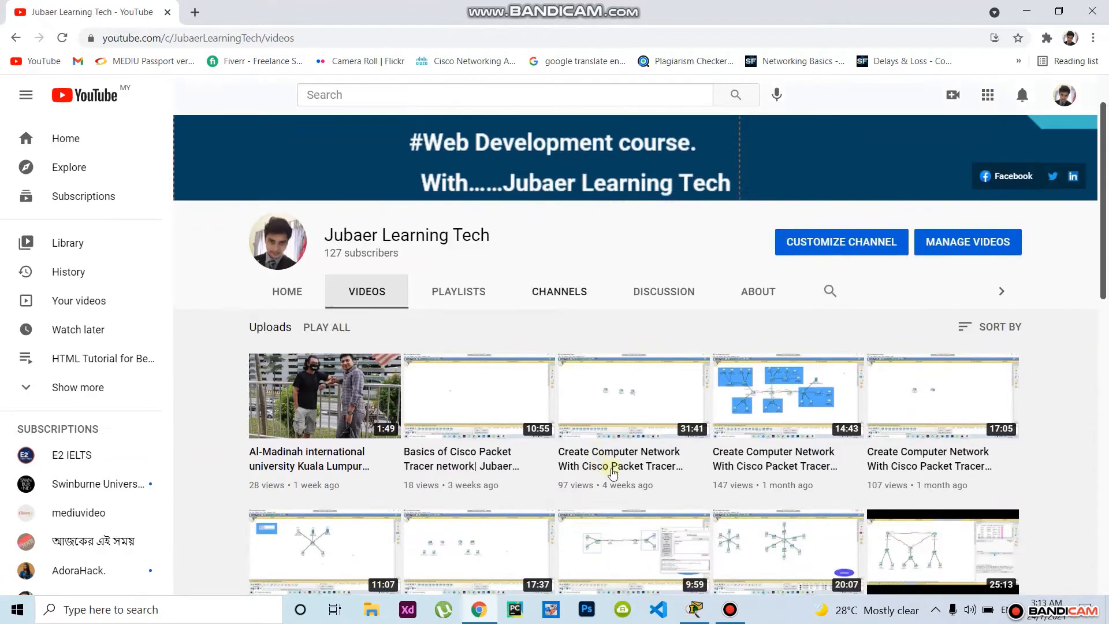
scroll(566, 358, "up", 2)
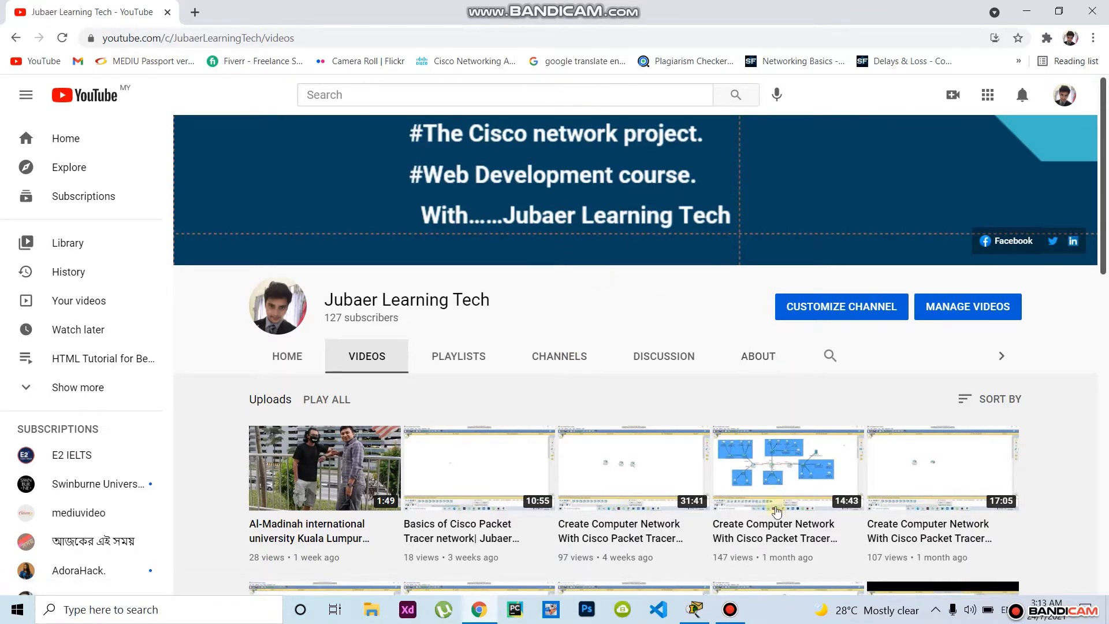
Switch to Cisco Packet Tracer and place two generic PCs side by side in the empty logical workspace.
left_click(695, 608)
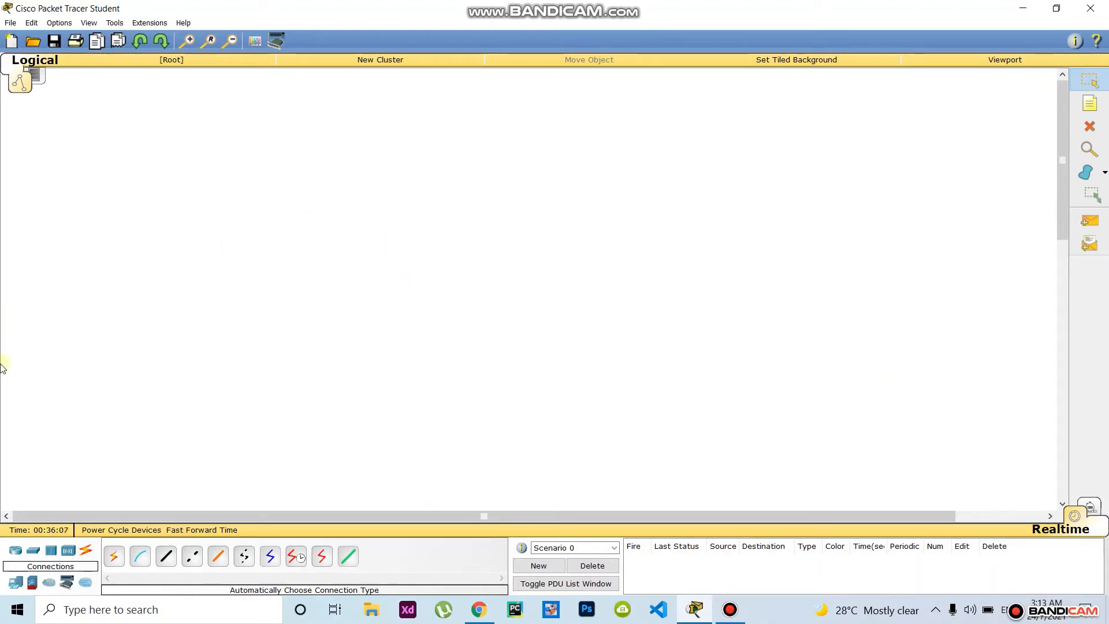
left_click(16, 583)
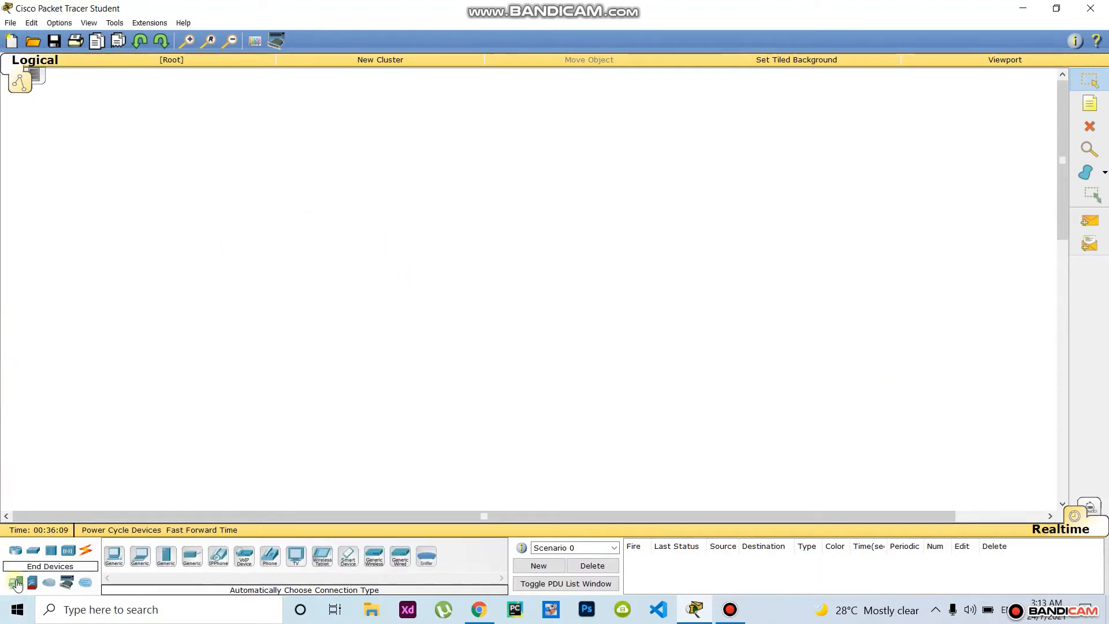
left_click_drag(113, 559, 276, 294)
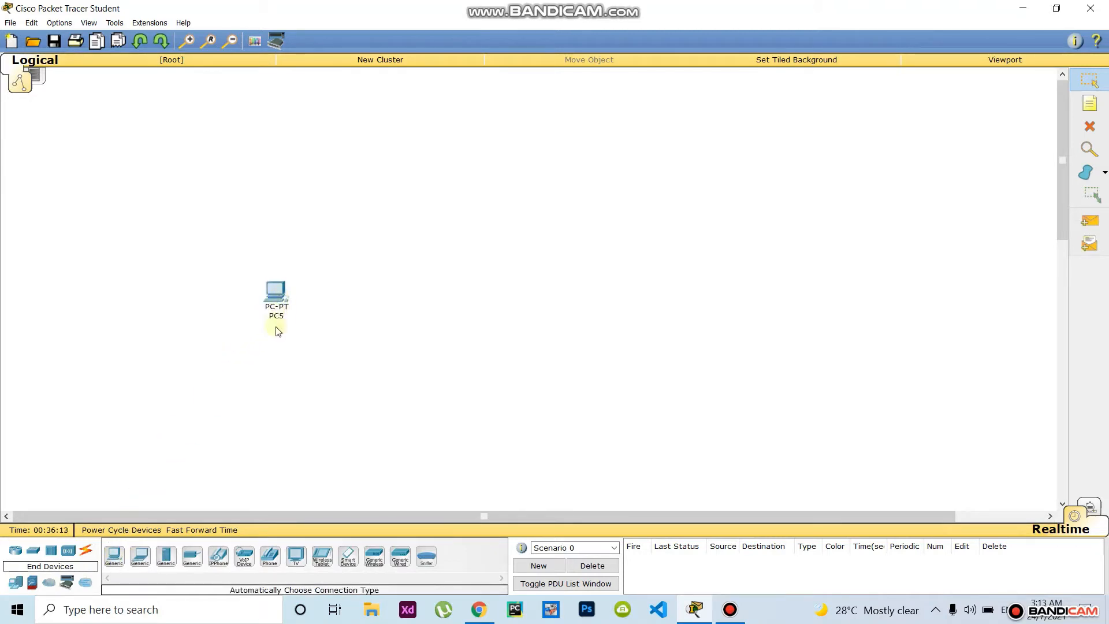
left_click(114, 556)
left_click(421, 294)
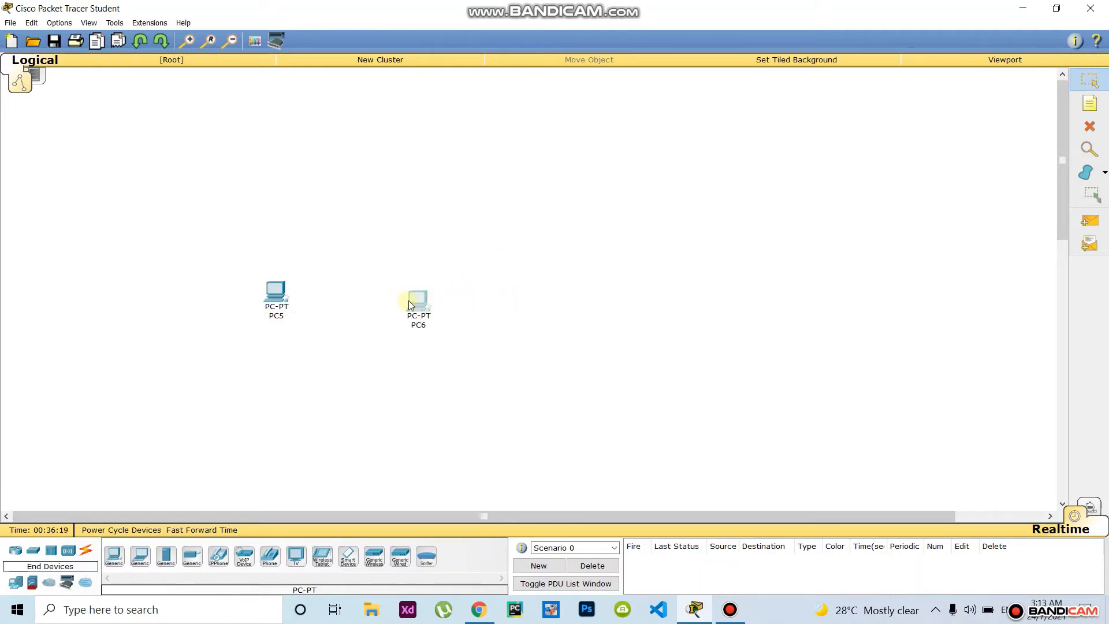
left_click_drag(412, 296, 412, 293)
left_click(421, 307)
left_click(179, 521)
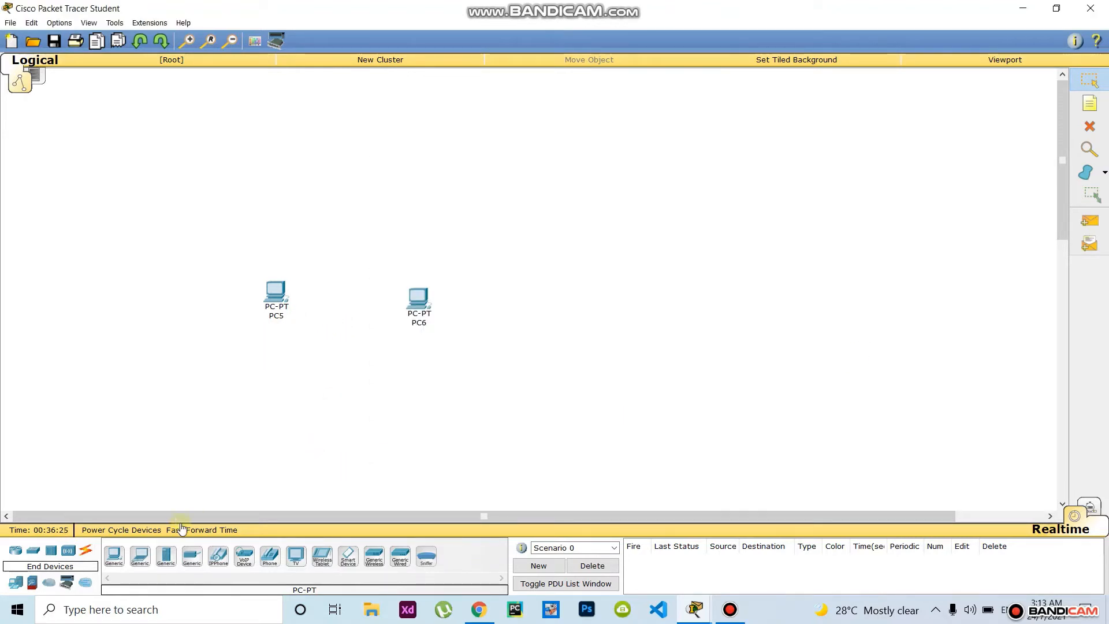
Place a 2811 router above and between the two PCs.
left_click(16, 551)
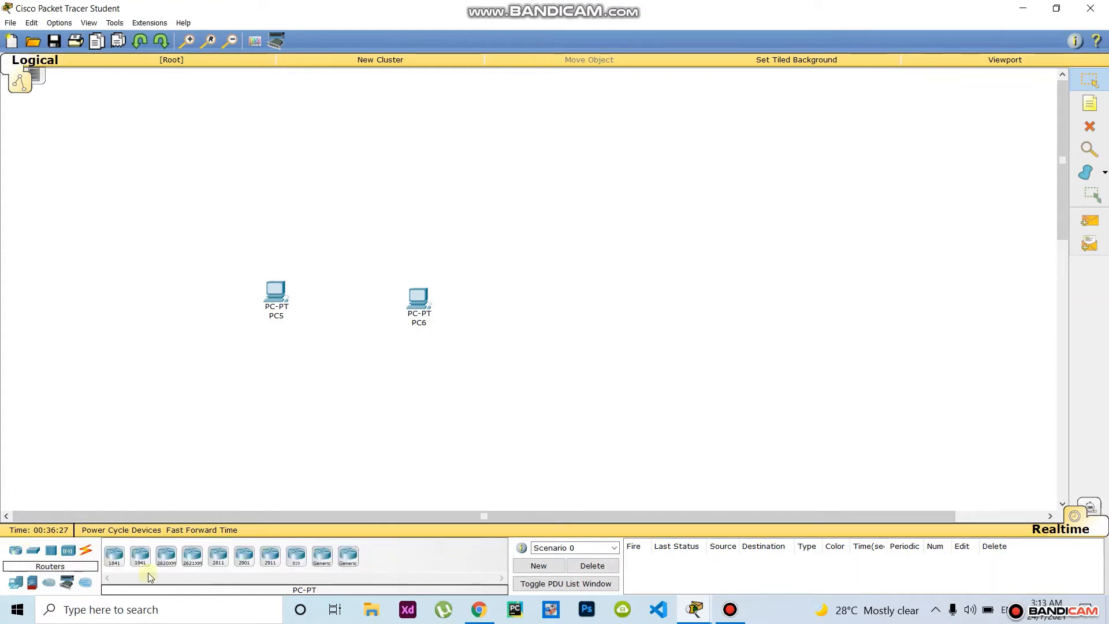
left_click(243, 558)
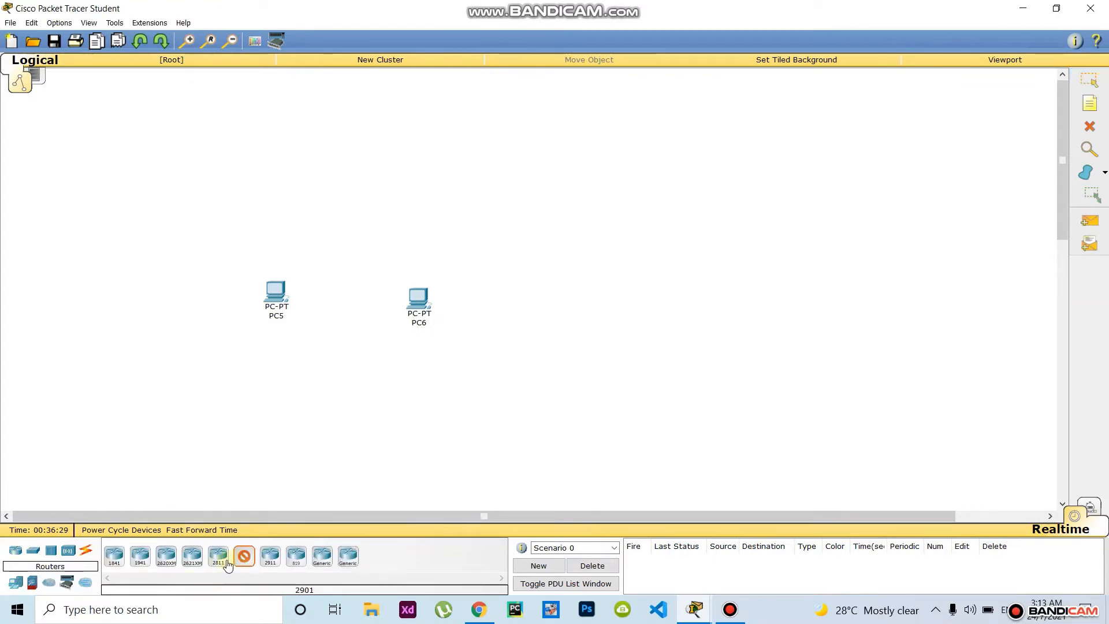
left_click(217, 556)
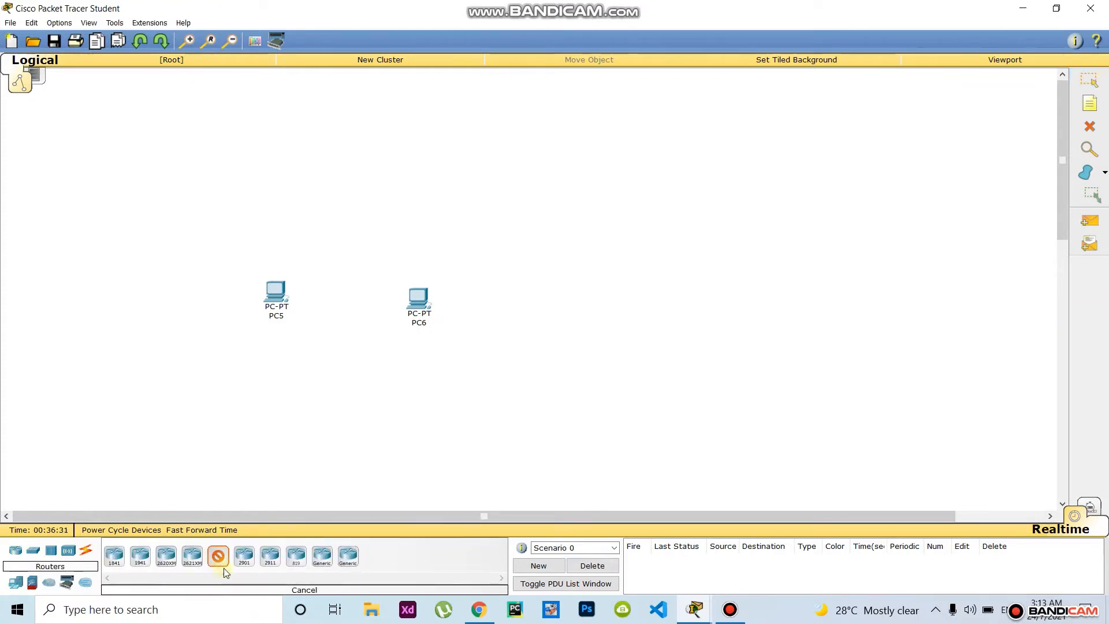
left_click(217, 557)
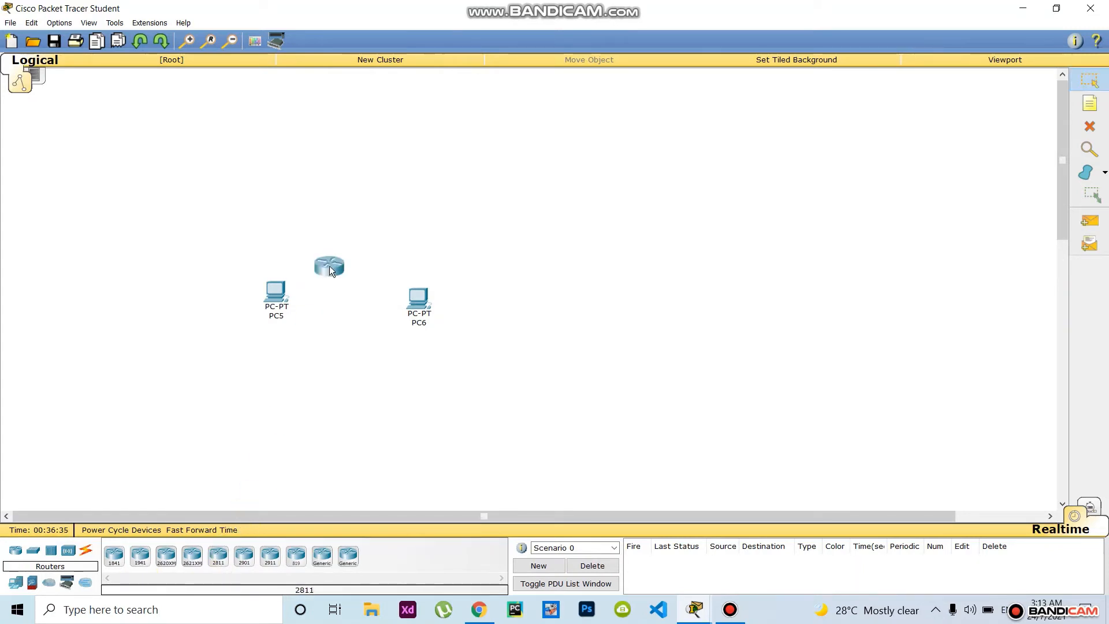
left_click(346, 199)
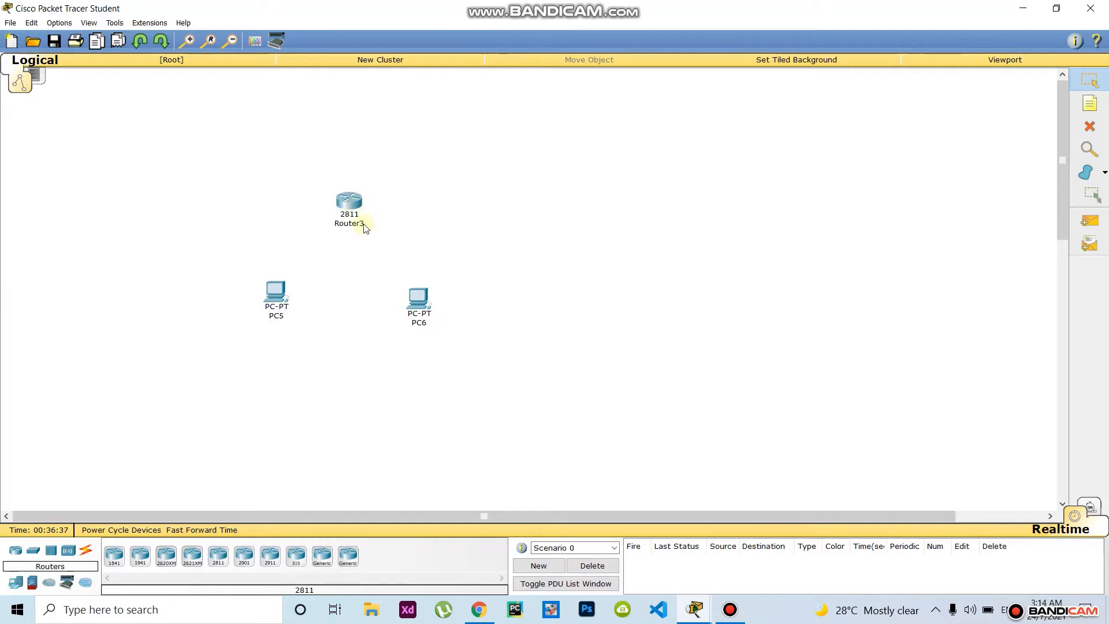
Connect PC5's FastEthernet port to the router's FastEthernet0/0 with a copper straight-through cable.
left_click(86, 550)
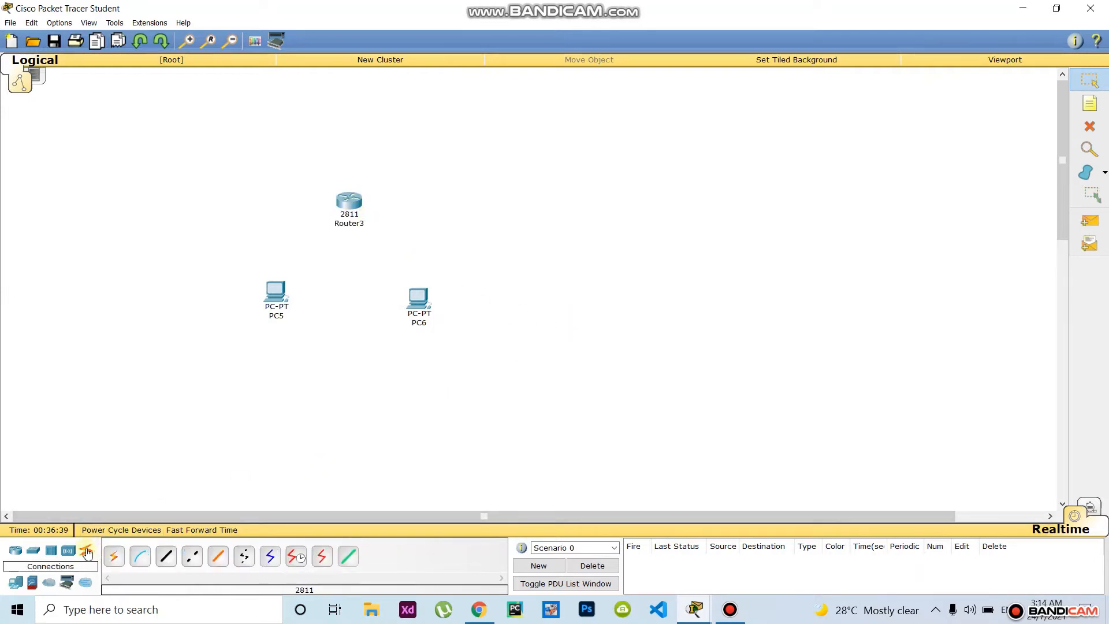
left_click(167, 559)
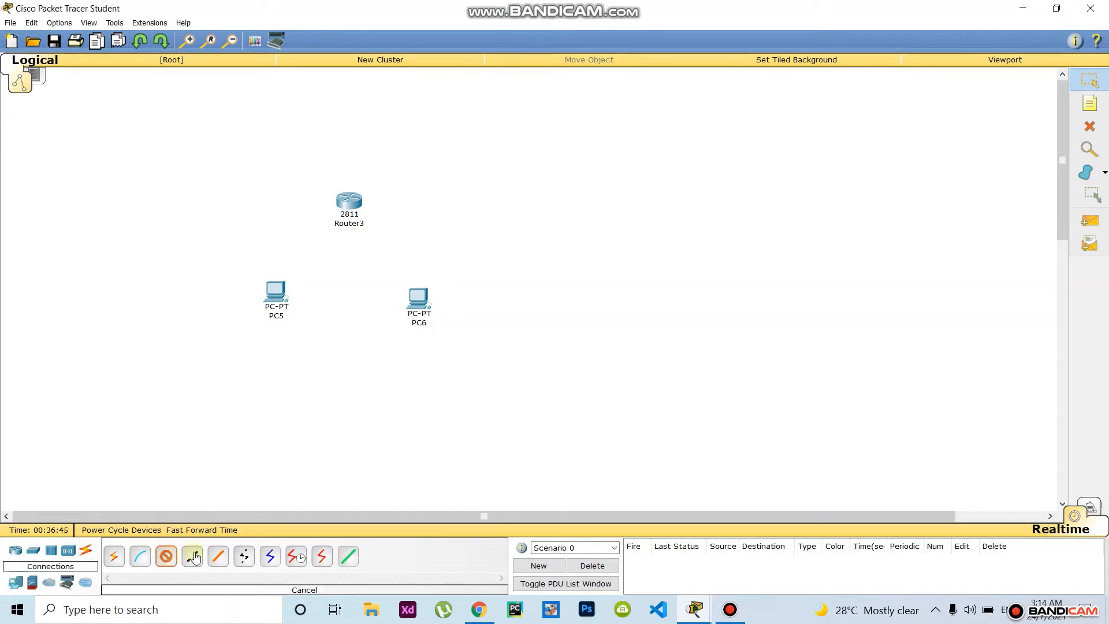
left_click(276, 291)
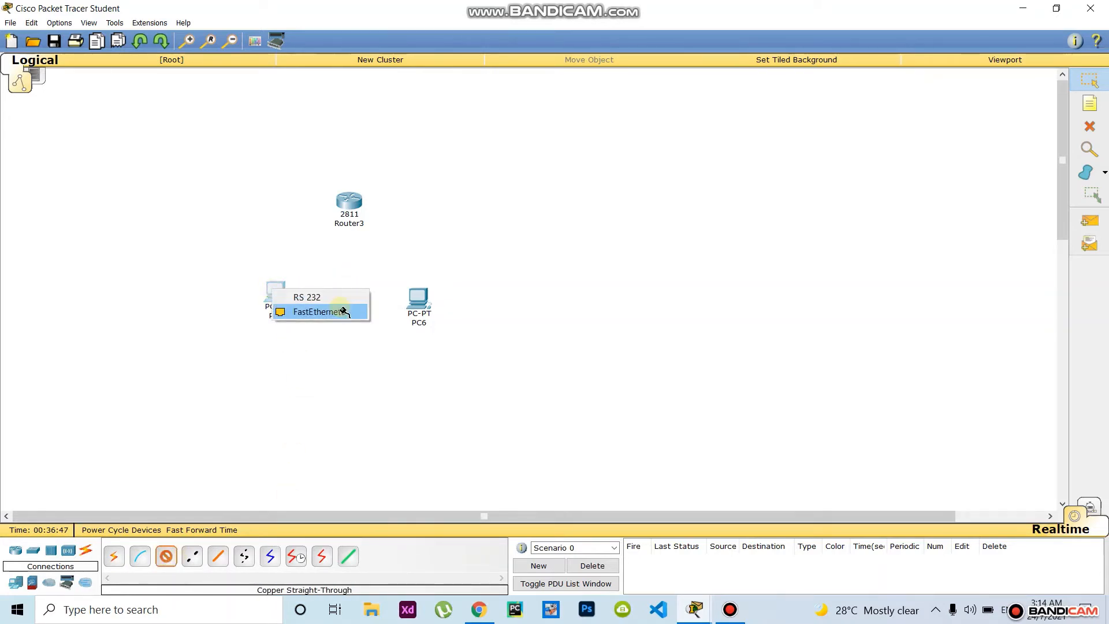
left_click(315, 311)
left_click(349, 203)
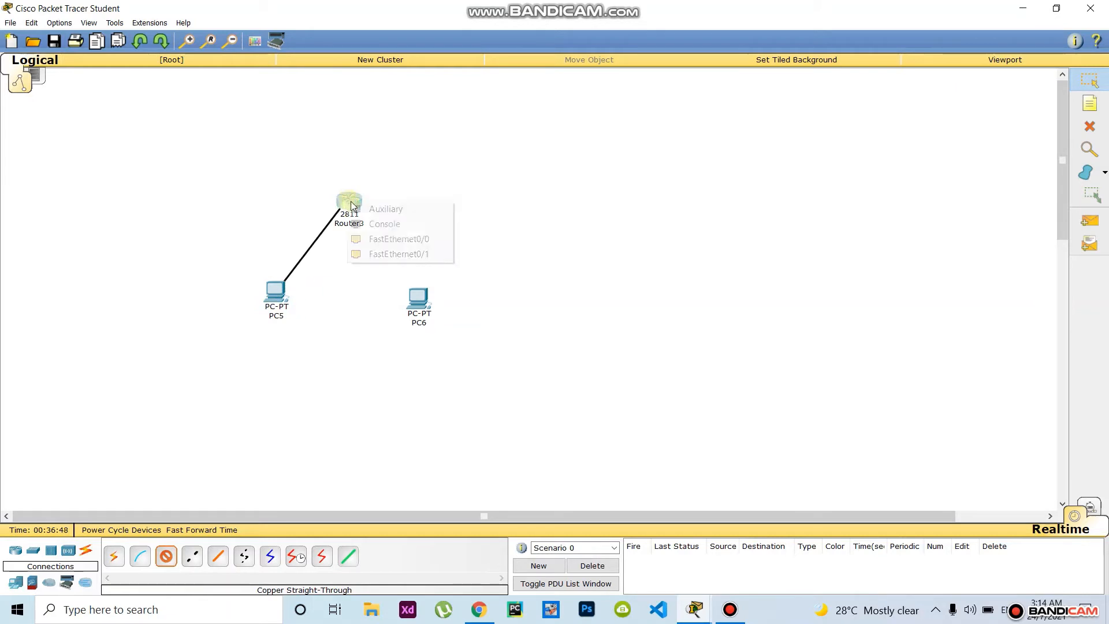
left_click(403, 239)
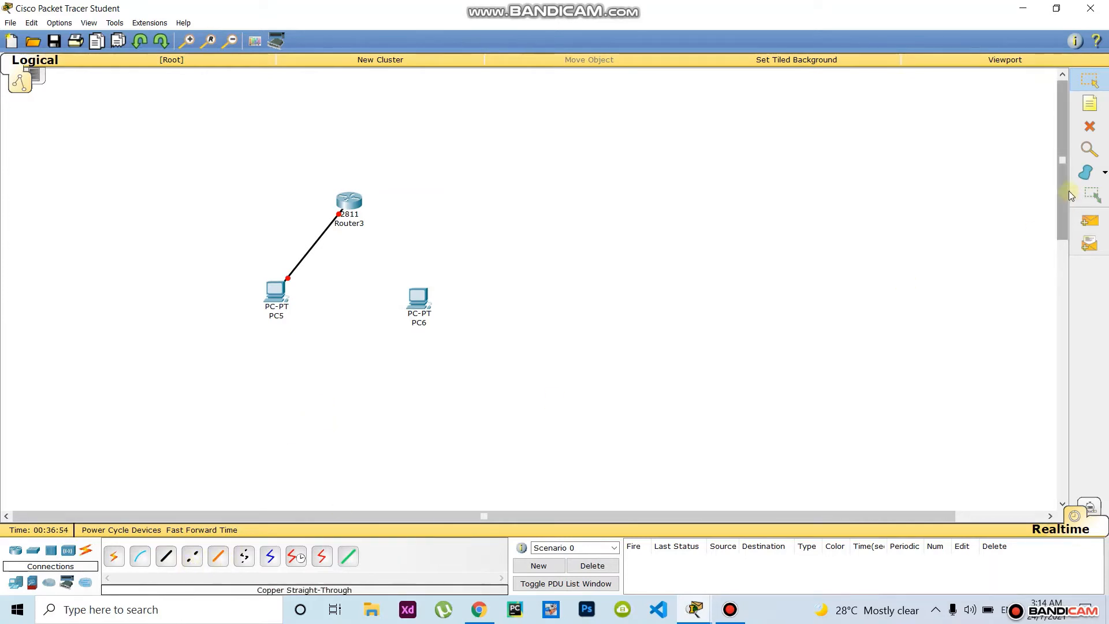
Delete the straight-through cable between PC5 and the router and return to object selection.
left_click(1090, 127)
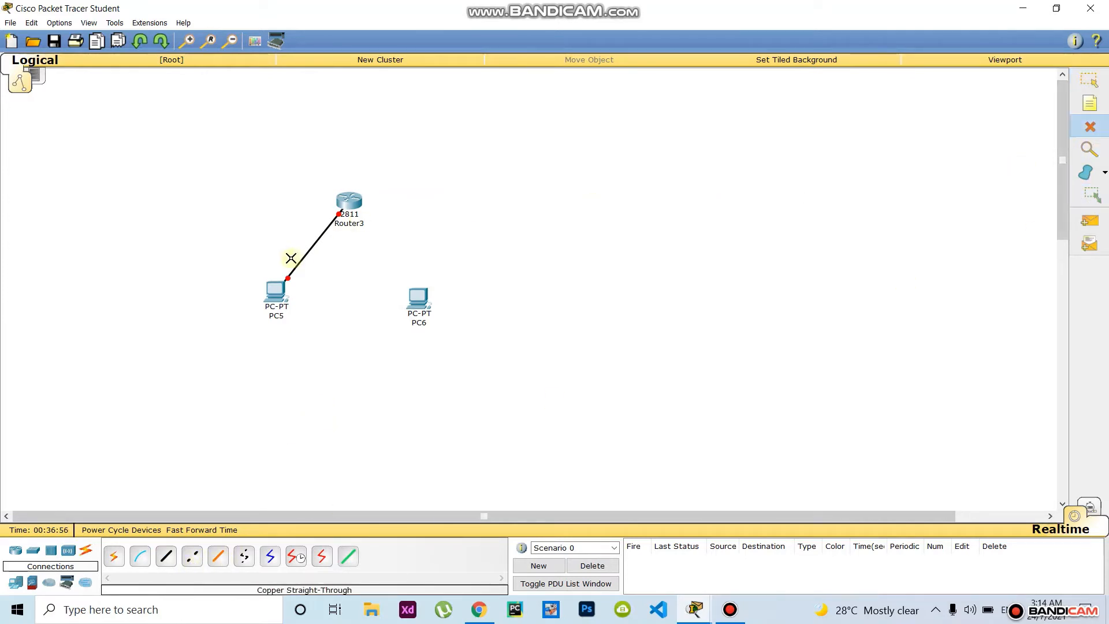
left_click(313, 247)
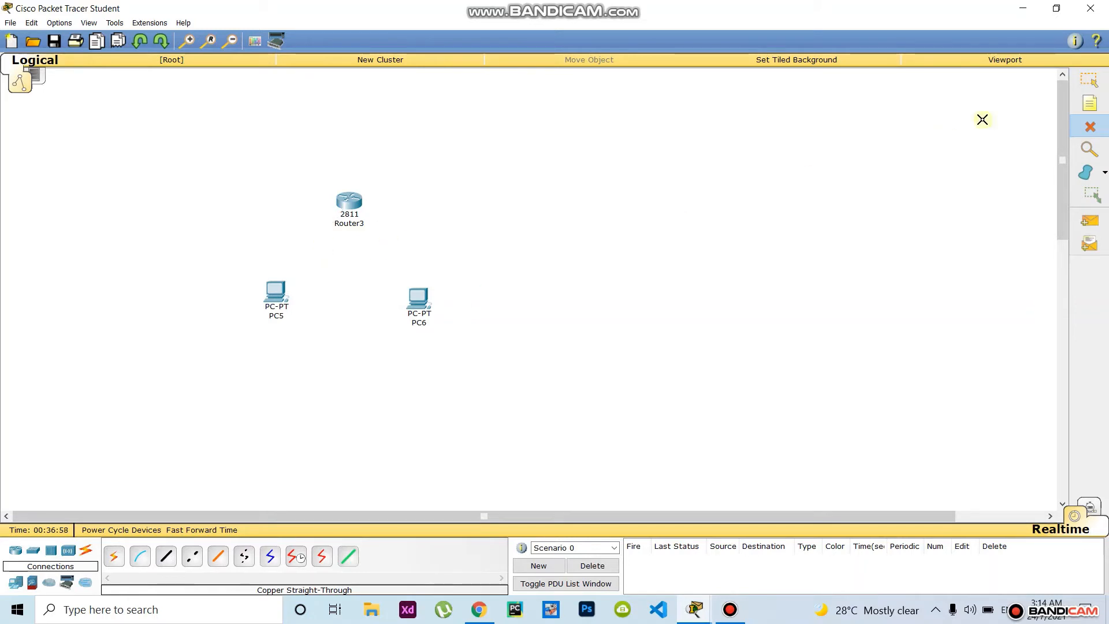
left_click(1089, 81)
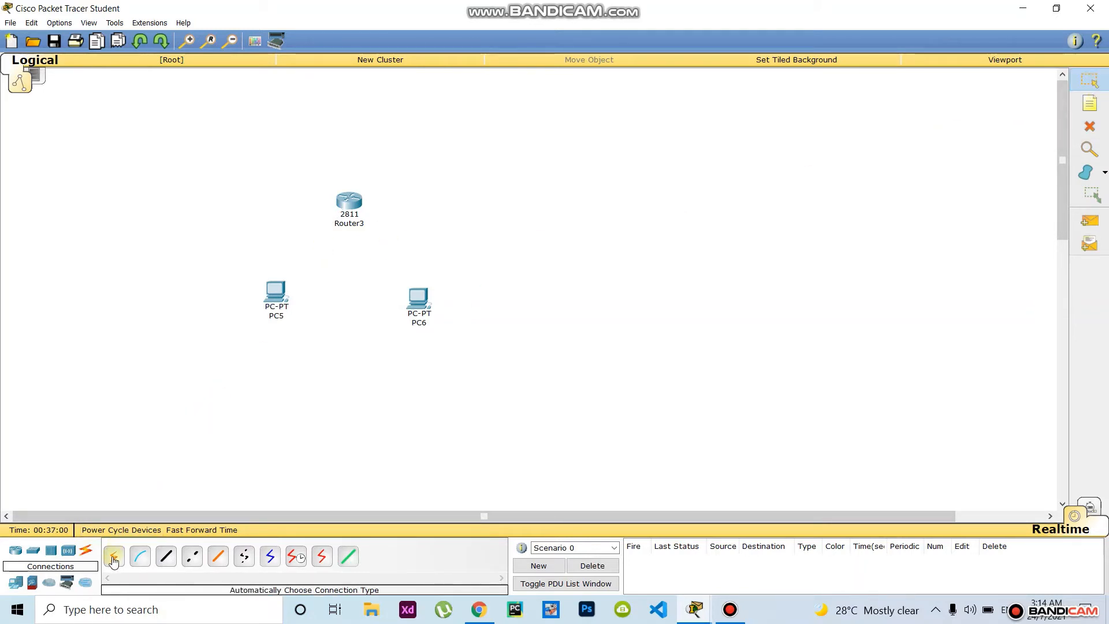
Connect PC5 and PC6 to the router using the automatic connection type, and shift PC6 slightly toward its neighbour.
left_click(115, 557)
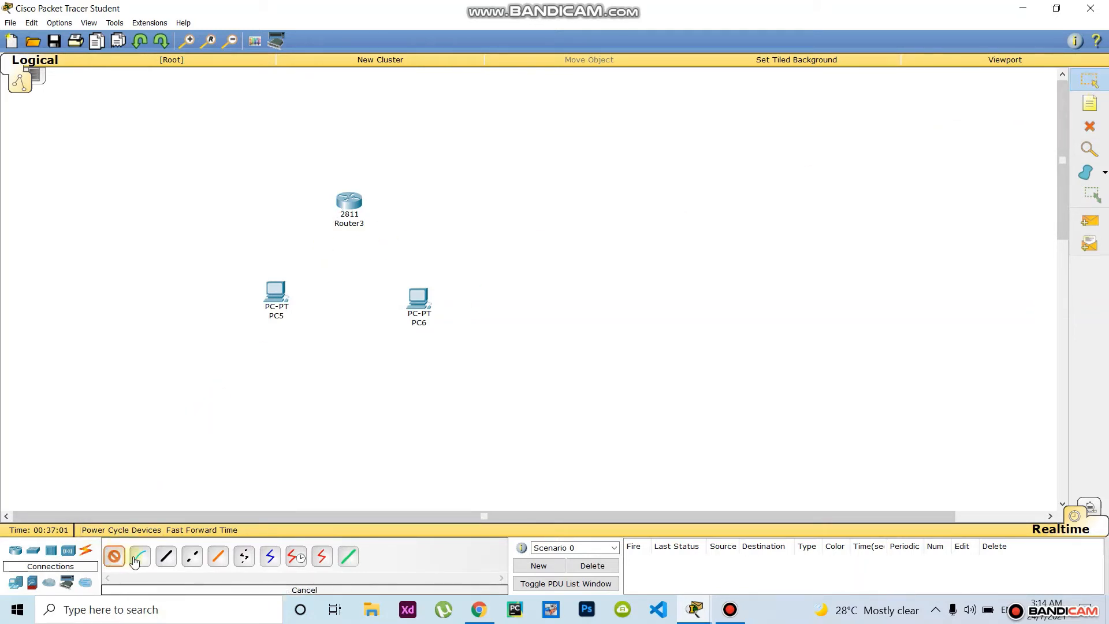
left_click(288, 300)
left_click(349, 201)
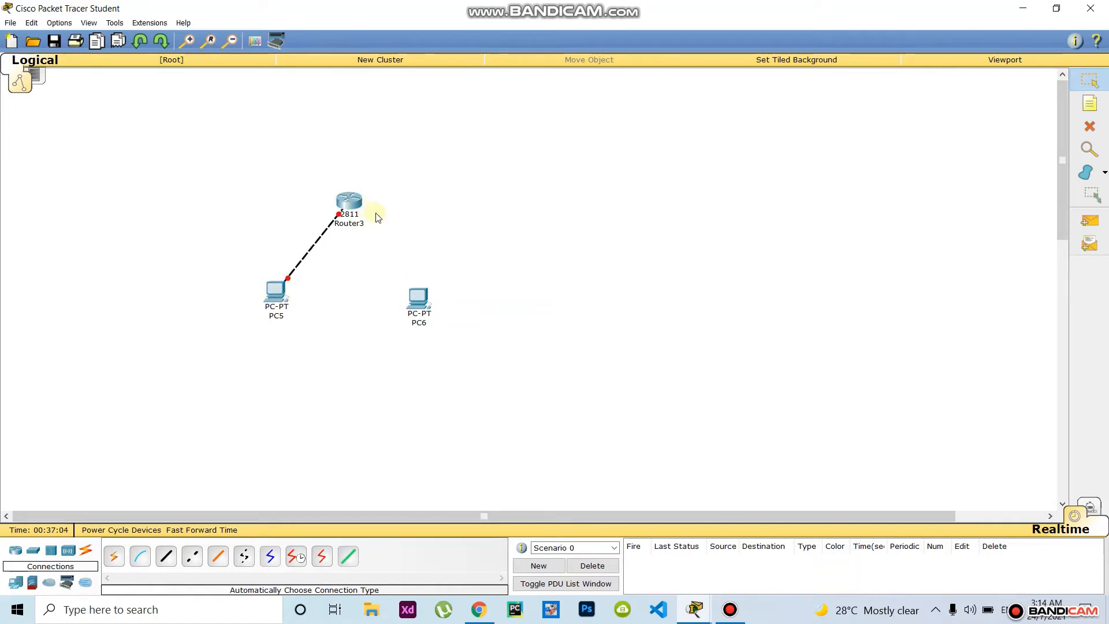
left_click(114, 557)
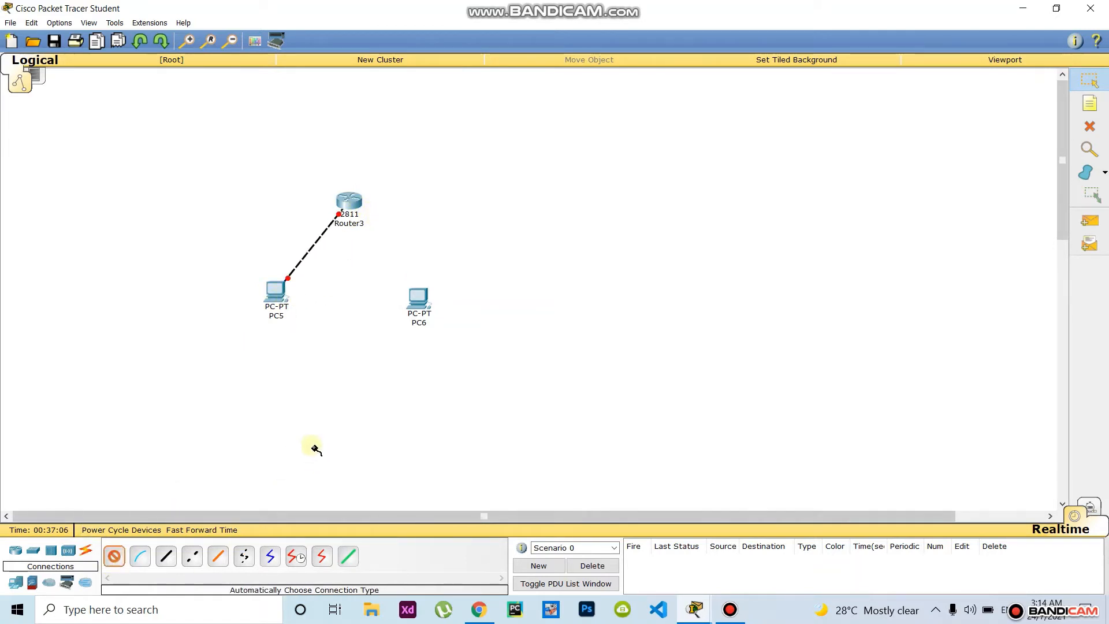
left_click(349, 201)
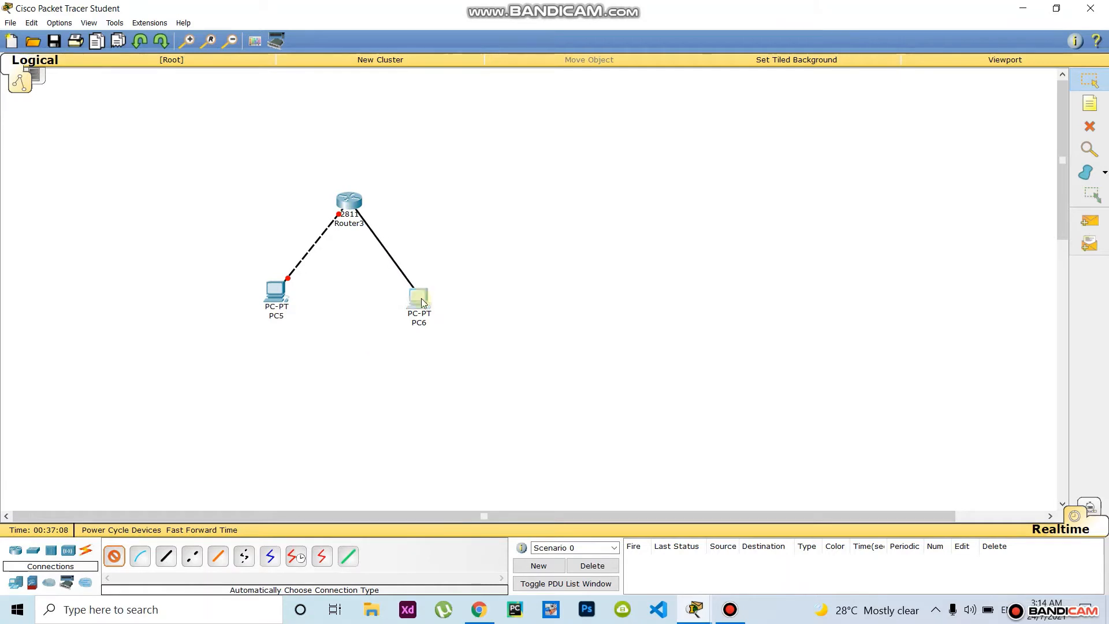
left_click(418, 298)
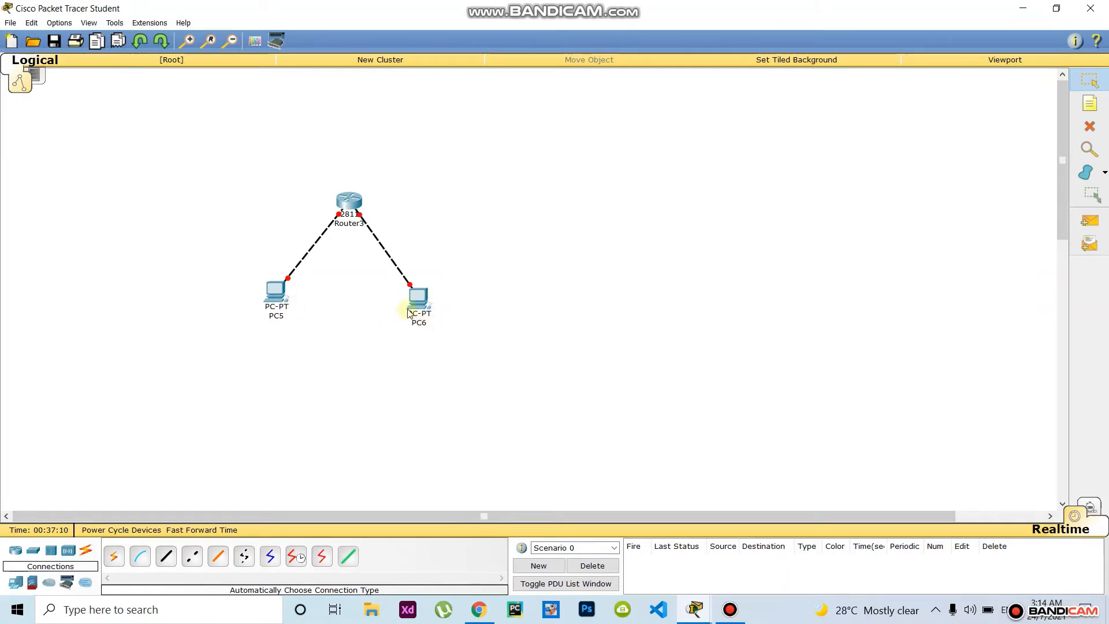
left_click_drag(425, 306, 421, 303)
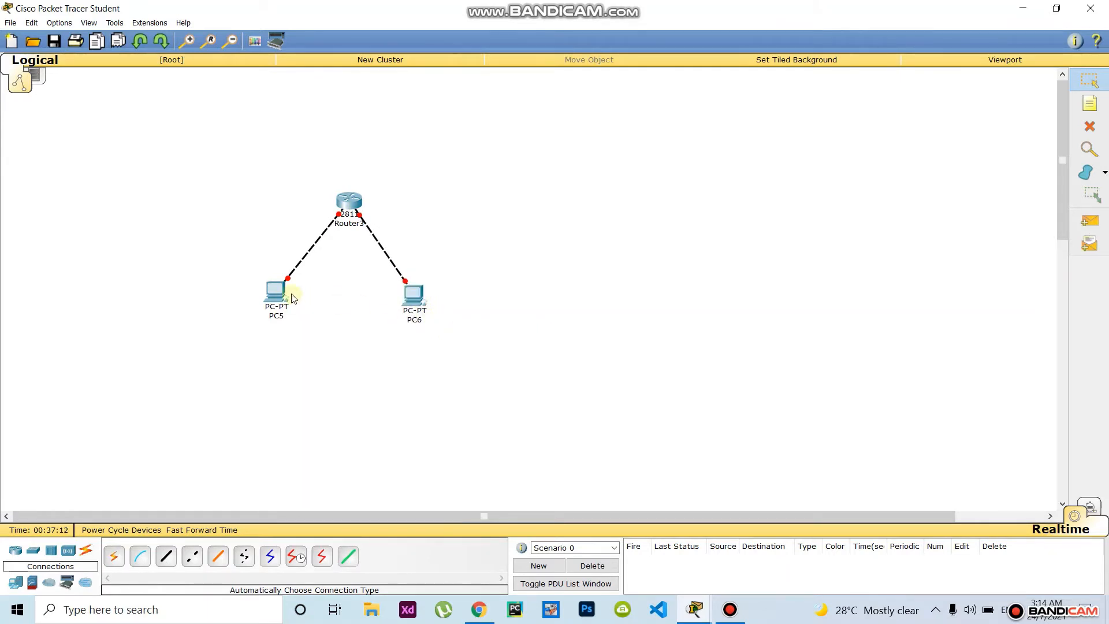
Add a text note reading 194.167.1.2 directly below PC5.
left_click(1090, 103)
left_click(235, 334)
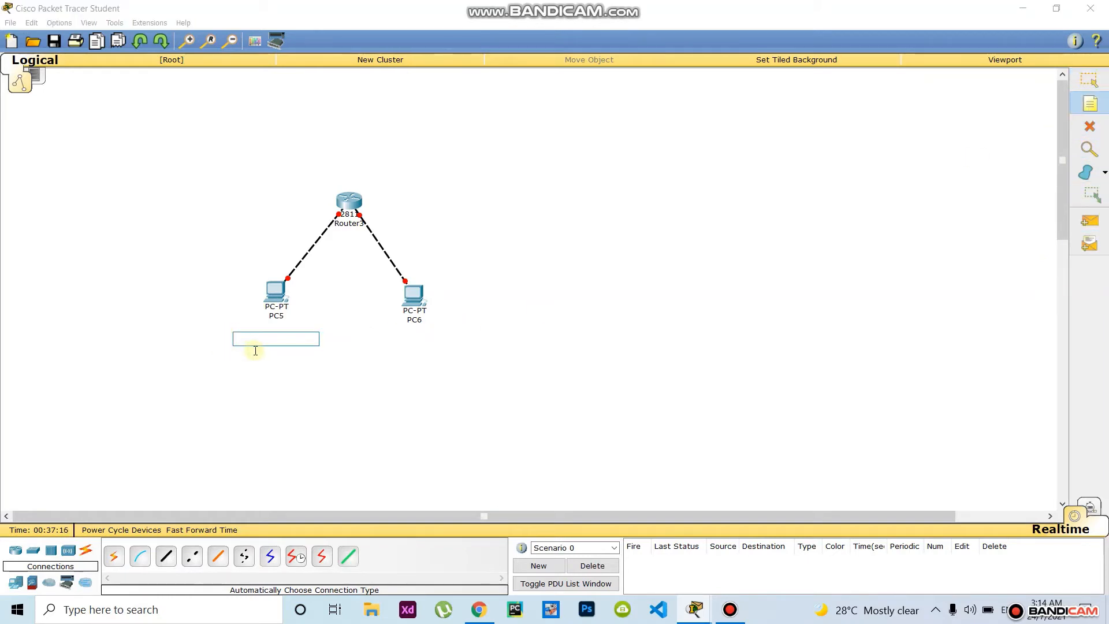
left_click(240, 314)
left_click(241, 320)
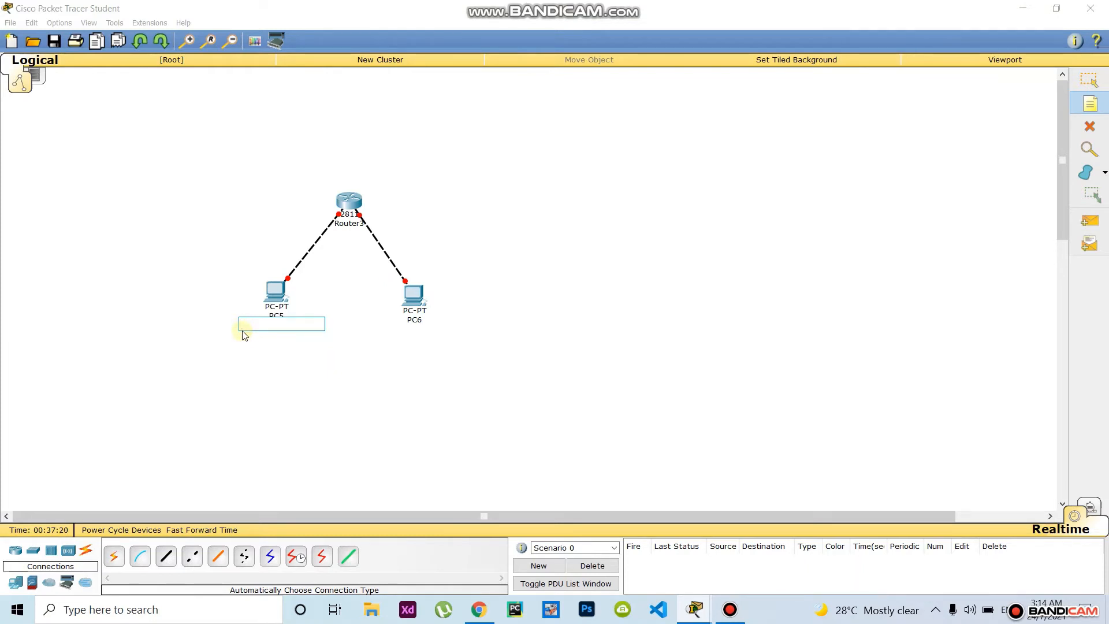
type("194.167")
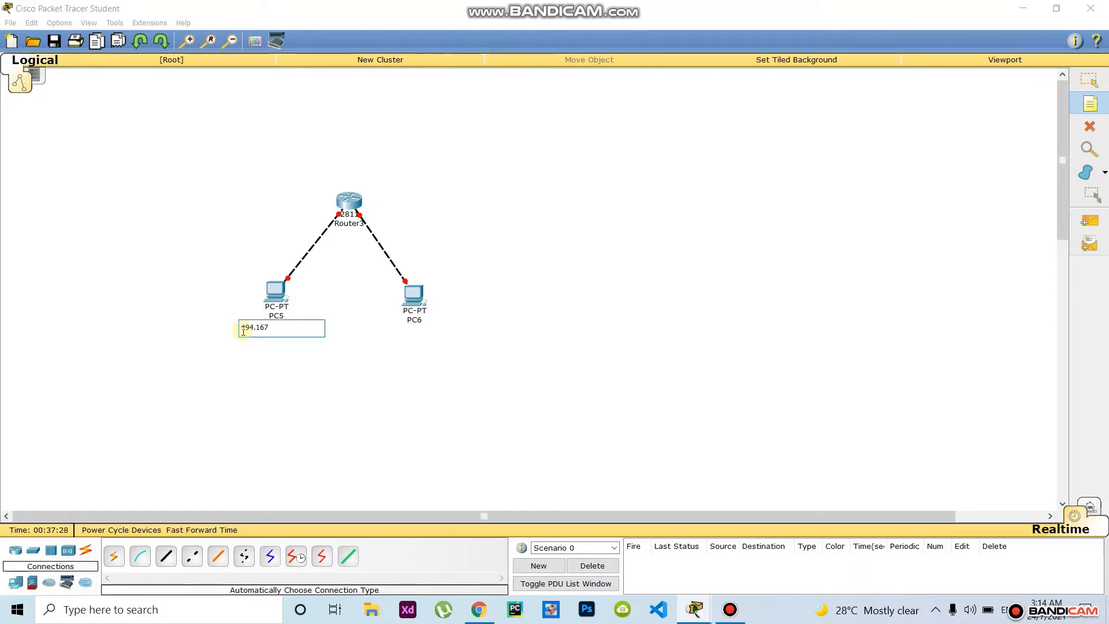
type("1.2")
Copy PC5's address text and add a note below PC6 from it, reading 194.167.2.2.
left_click_drag(294, 330, 213, 328)
key("ctrl+c")
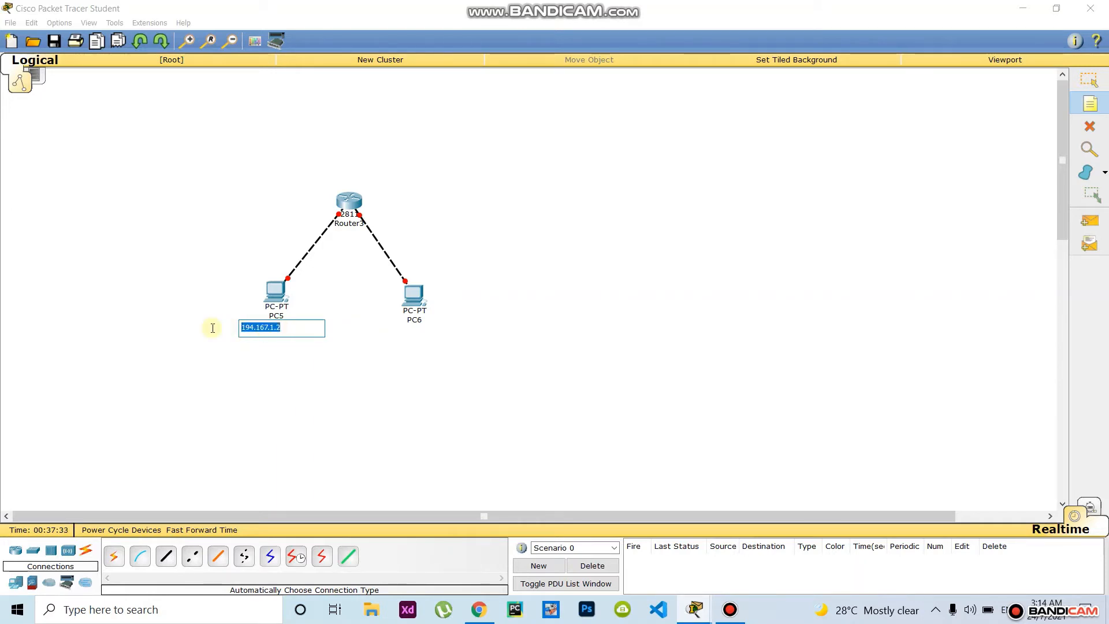
left_click(406, 330)
key("ctrl+v")
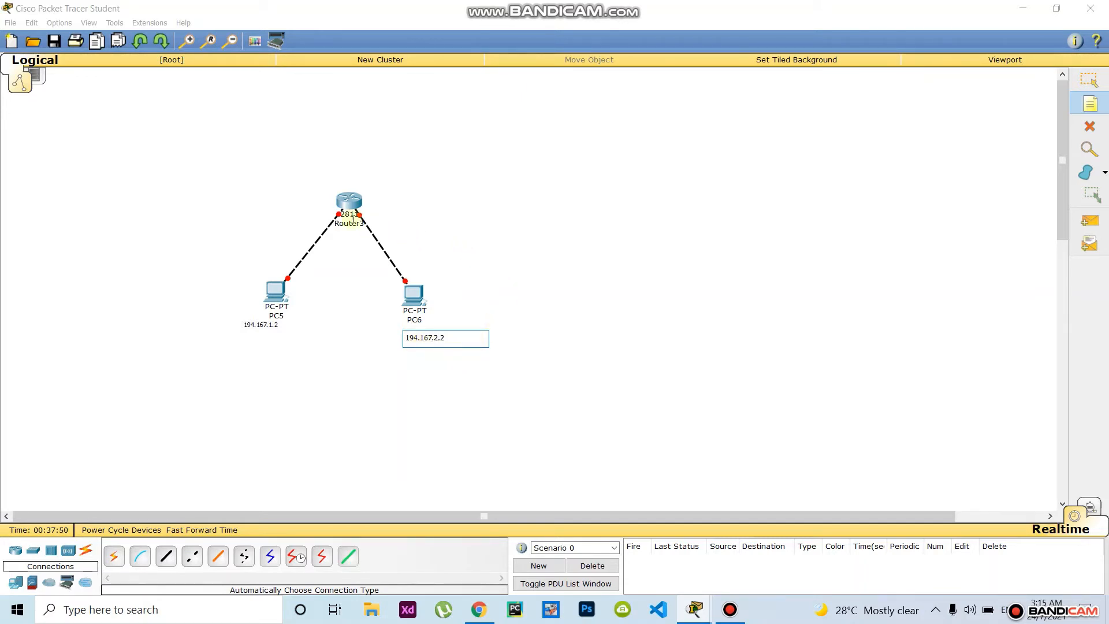
Add a note reading 194.167.1.1 beside the router, on the side facing PC5's link.
left_click(284, 191)
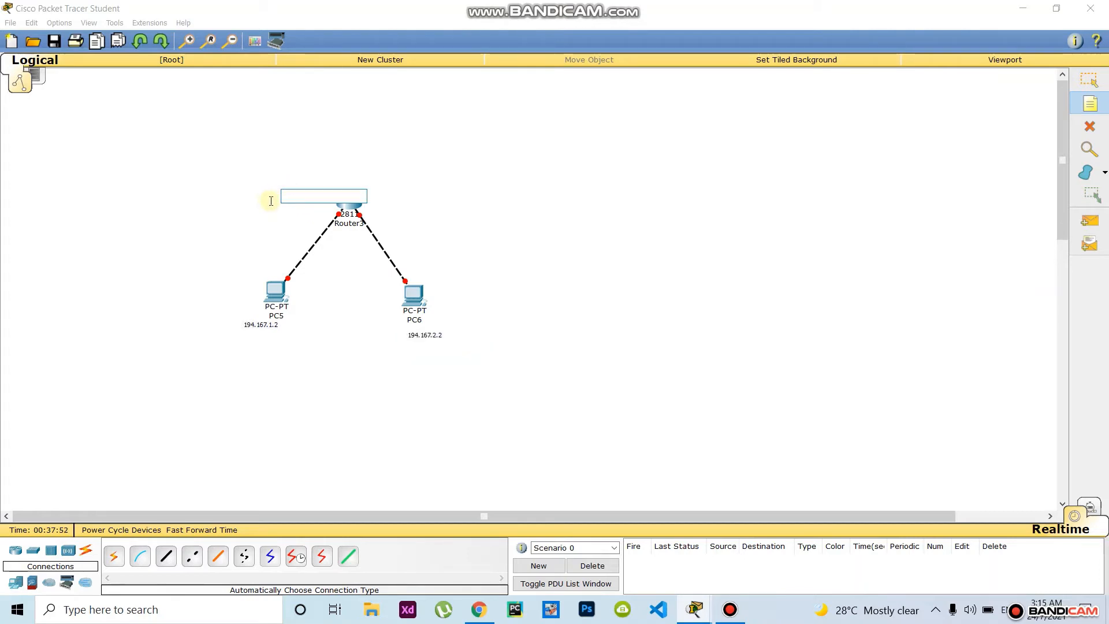
key("ctrl+v")
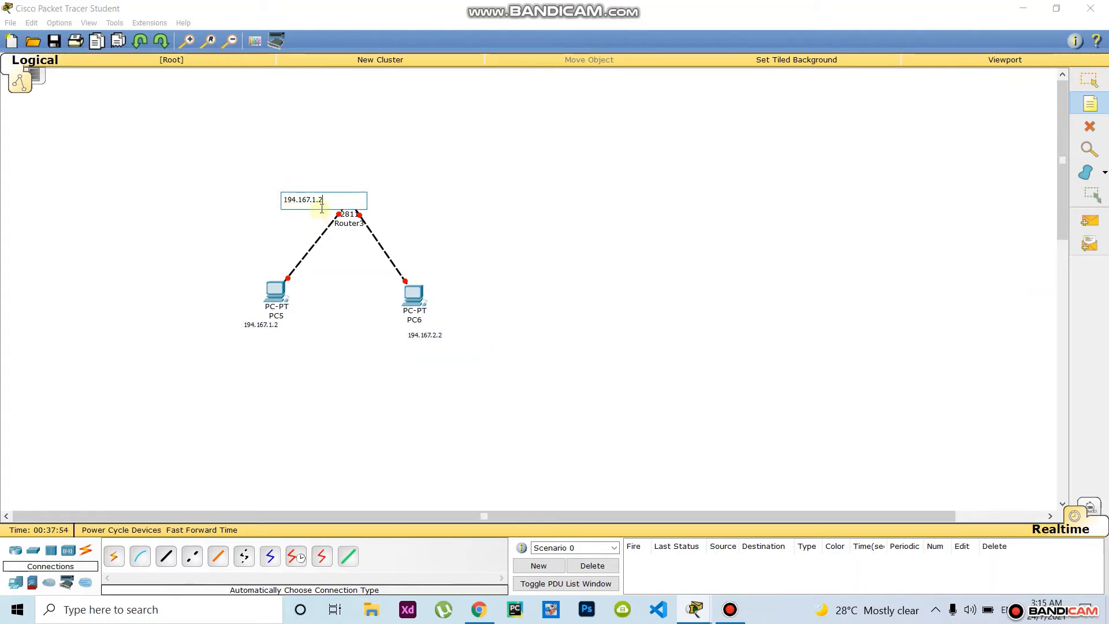
key("BackSpace")
Add a note reading 194.167.2.1 beside the router, on the side facing PC6's link.
left_click(529, 199)
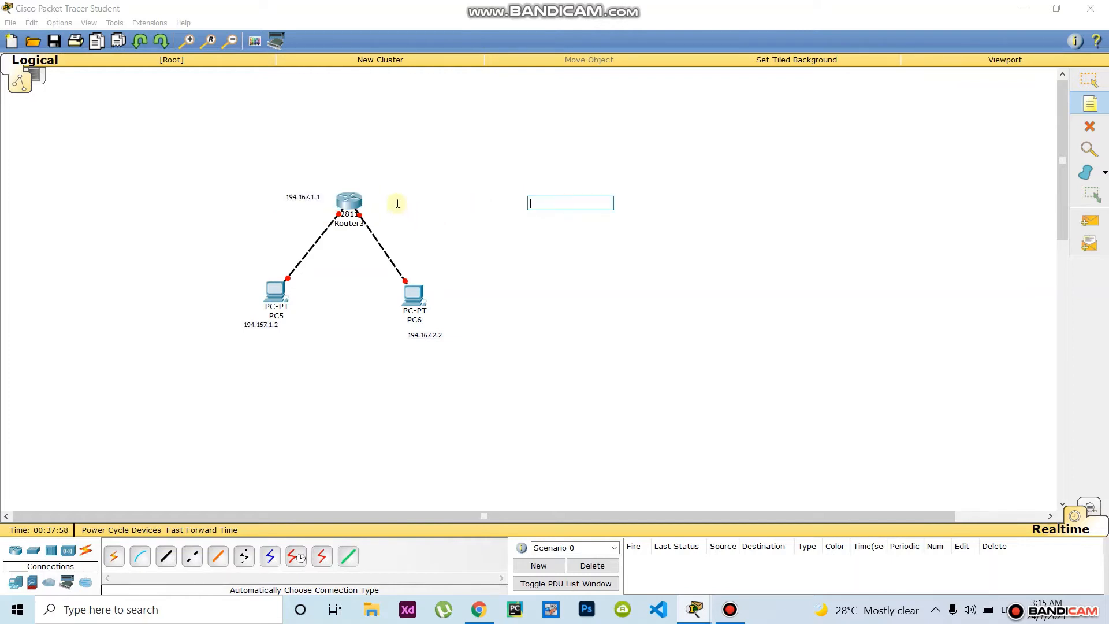
left_click(372, 196)
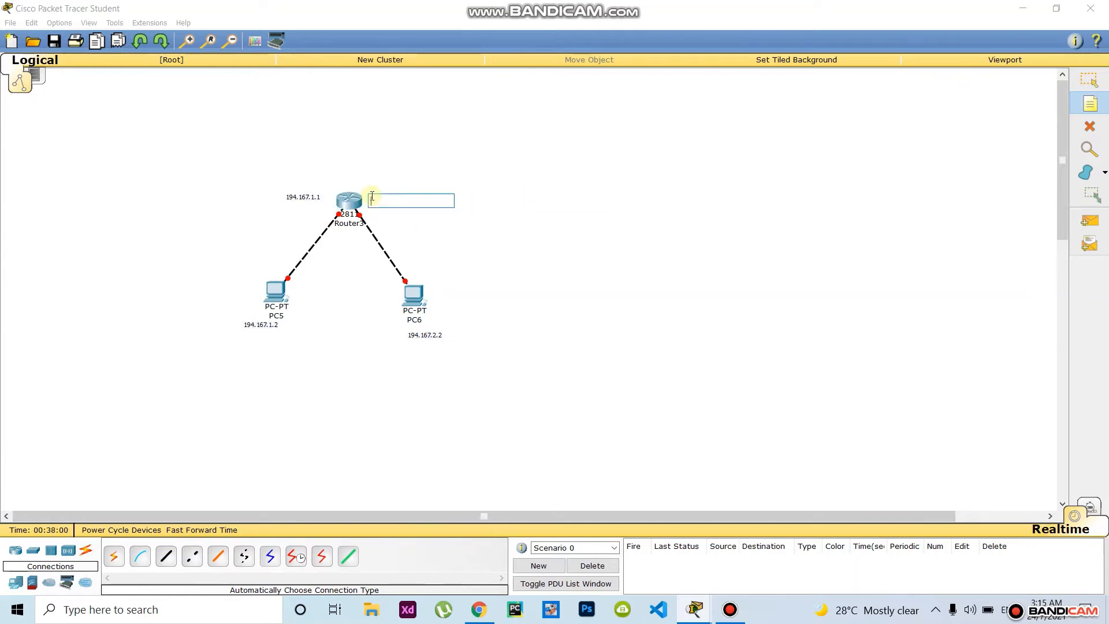
key("ctrl+v")
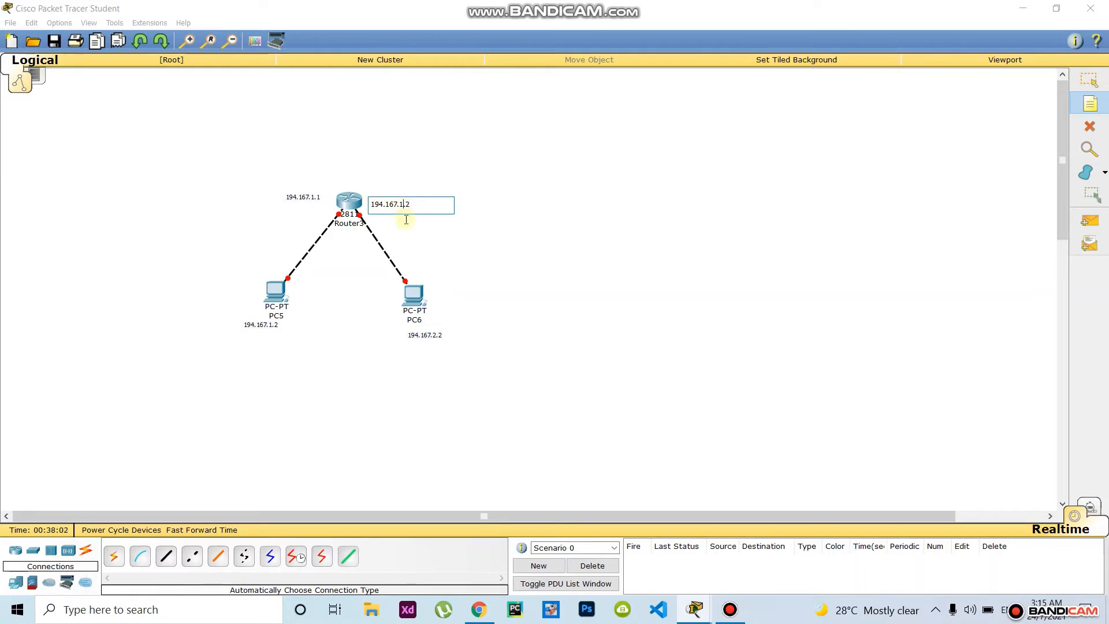
key("BackSpace")
type("2")
left_click(422, 208)
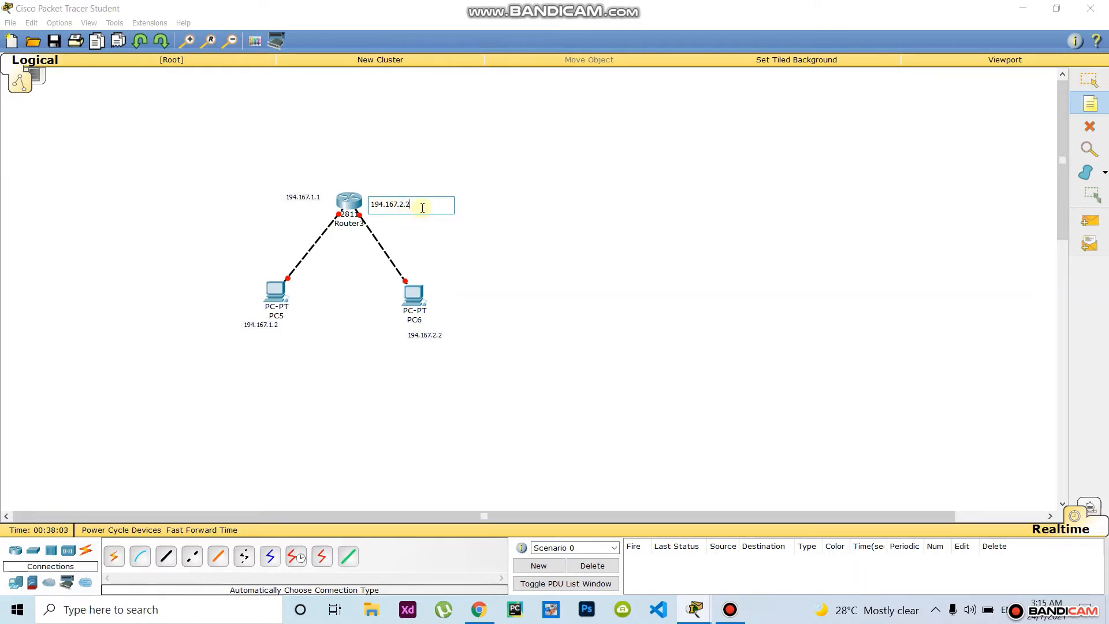
key("BackSpace")
type("1")
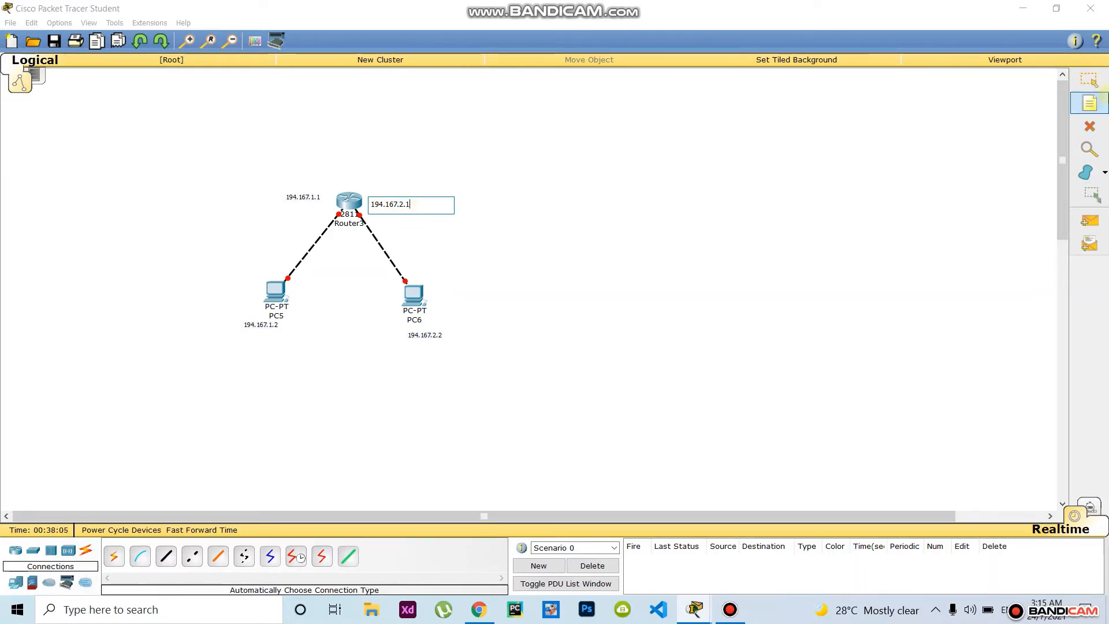
left_click(1089, 79)
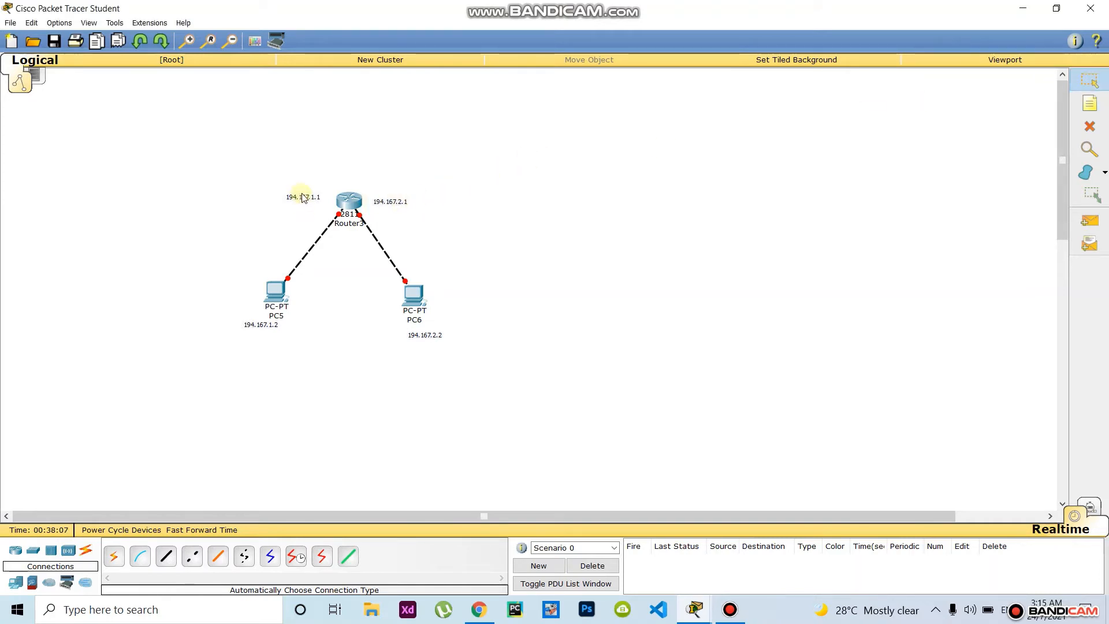
Nudge both router address notes closer to the router and shift PC6's address note slightly up toward its label.
left_click_drag(306, 201, 313, 204)
left_click_drag(391, 204, 388, 202)
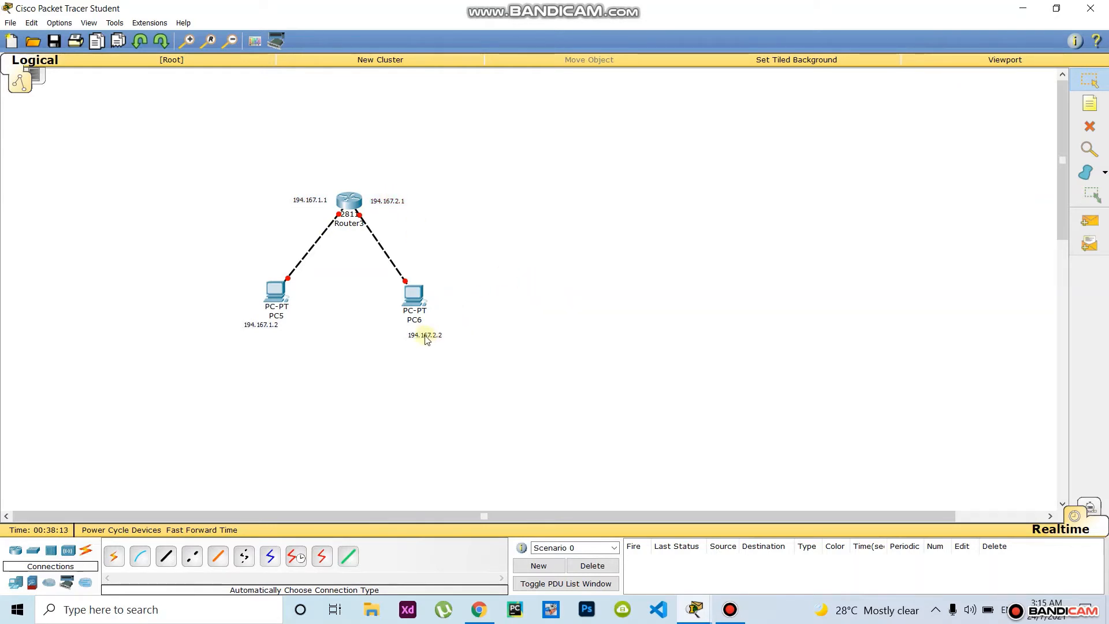
left_click_drag(427, 338, 429, 330)
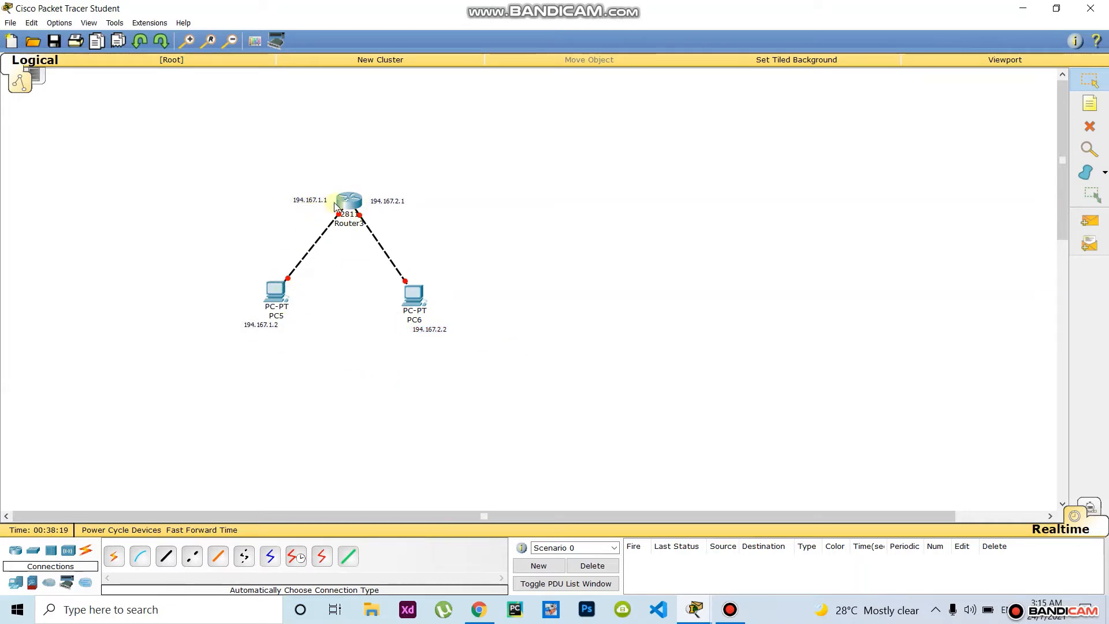
Configure the router's FastEthernet0/0 with IP address 194.167.1.1 copied from its note and subnet mask 255.255.255.0, and turn the port on.
double_click(312, 202)
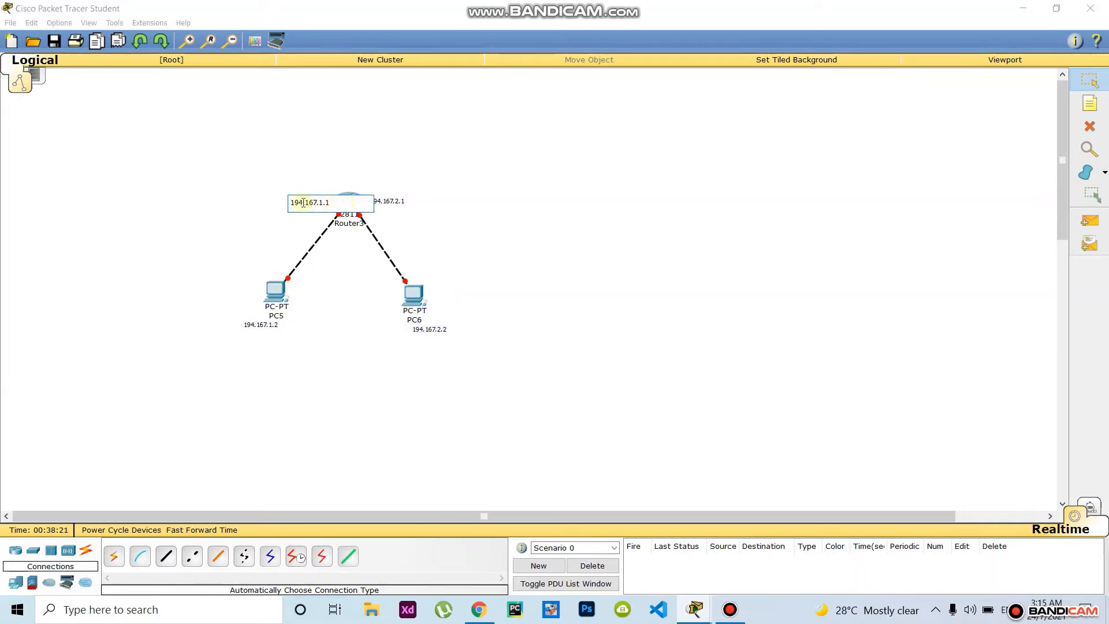
left_click_drag(352, 203, 253, 202)
left_click(429, 226)
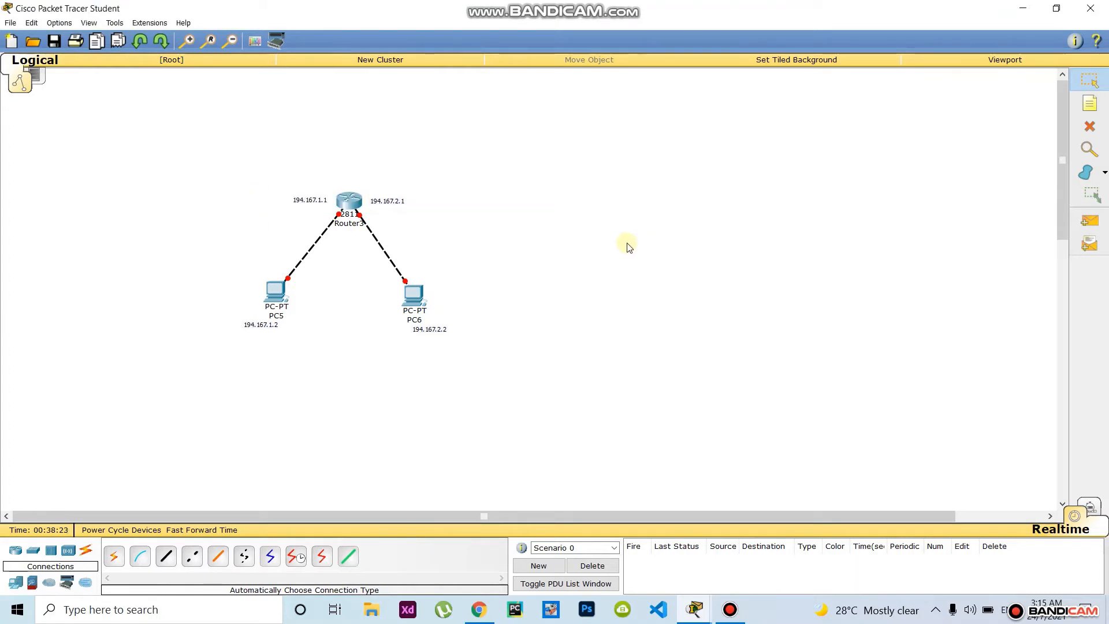
left_click(348, 200)
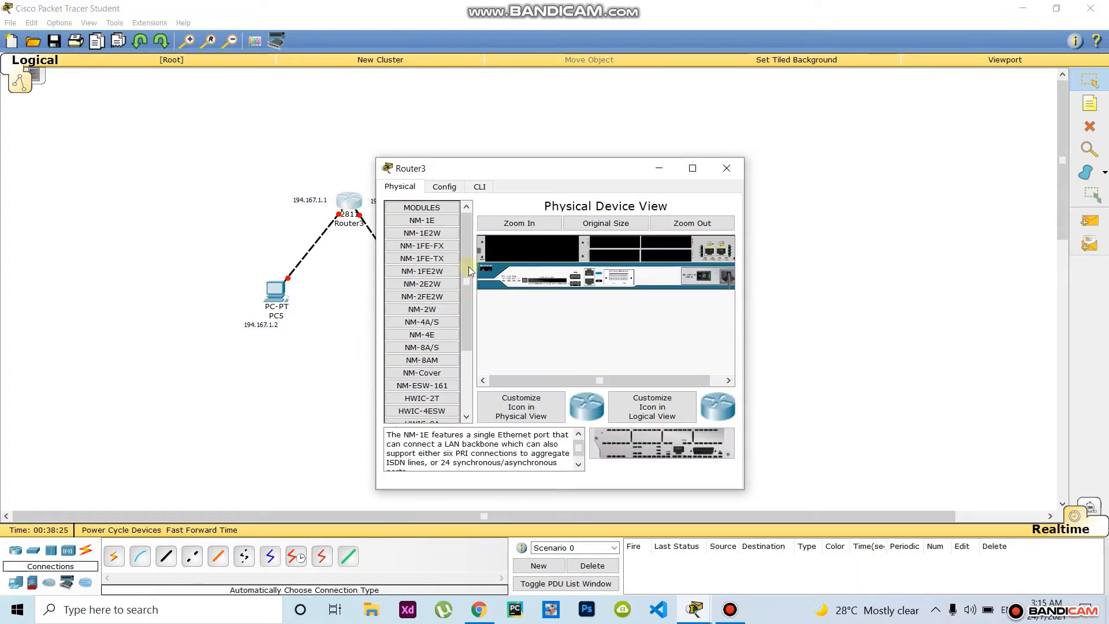
left_click(444, 186)
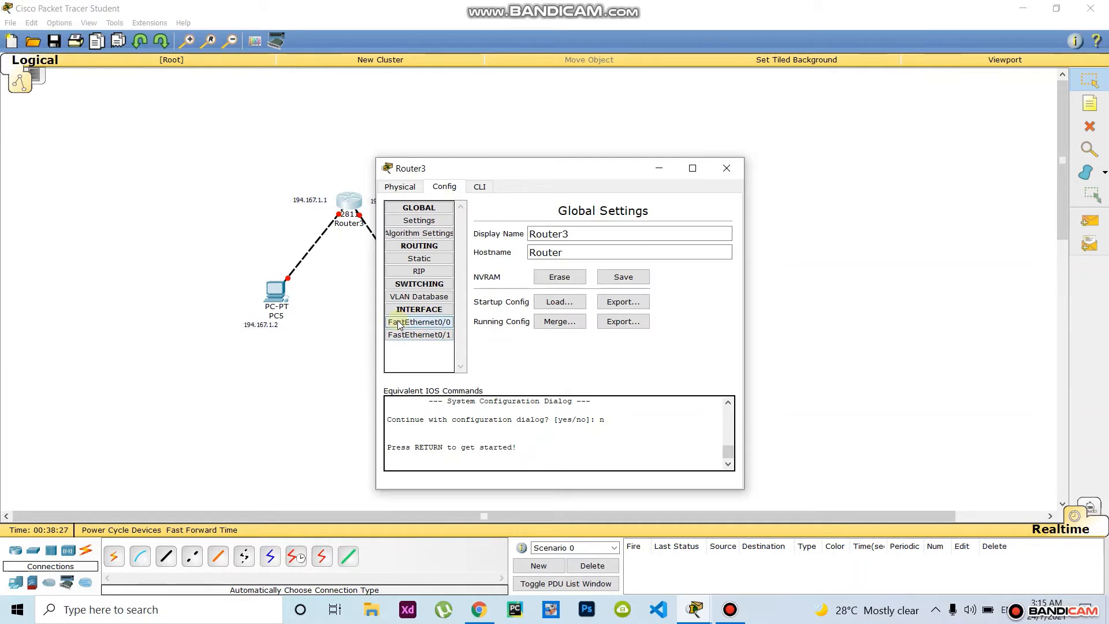
left_click(428, 322)
left_click(619, 298)
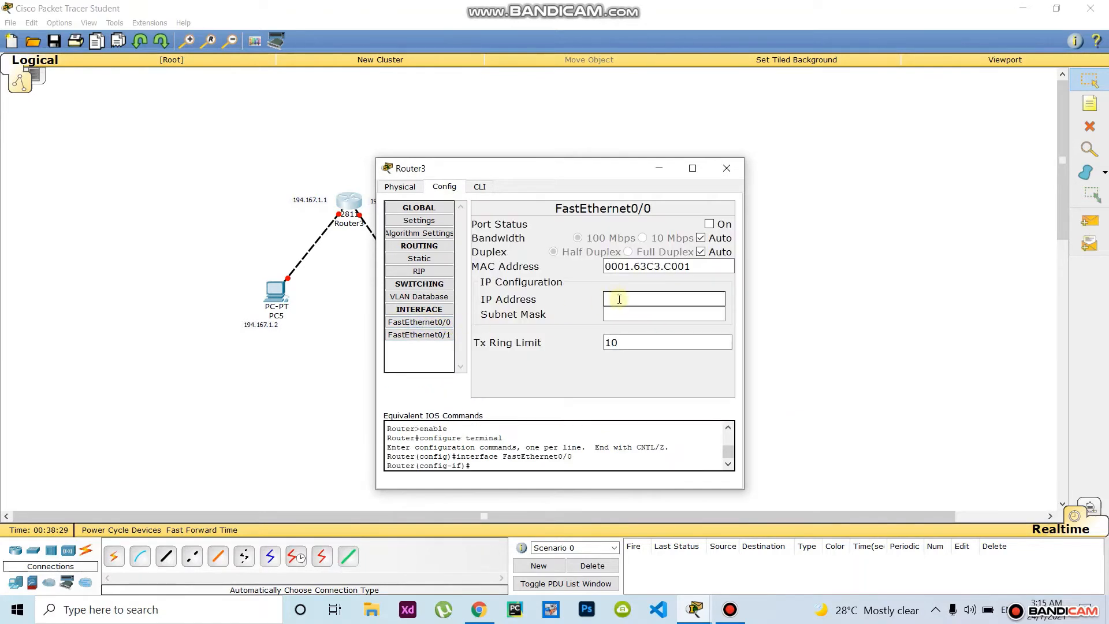
type("194.167.1.1")
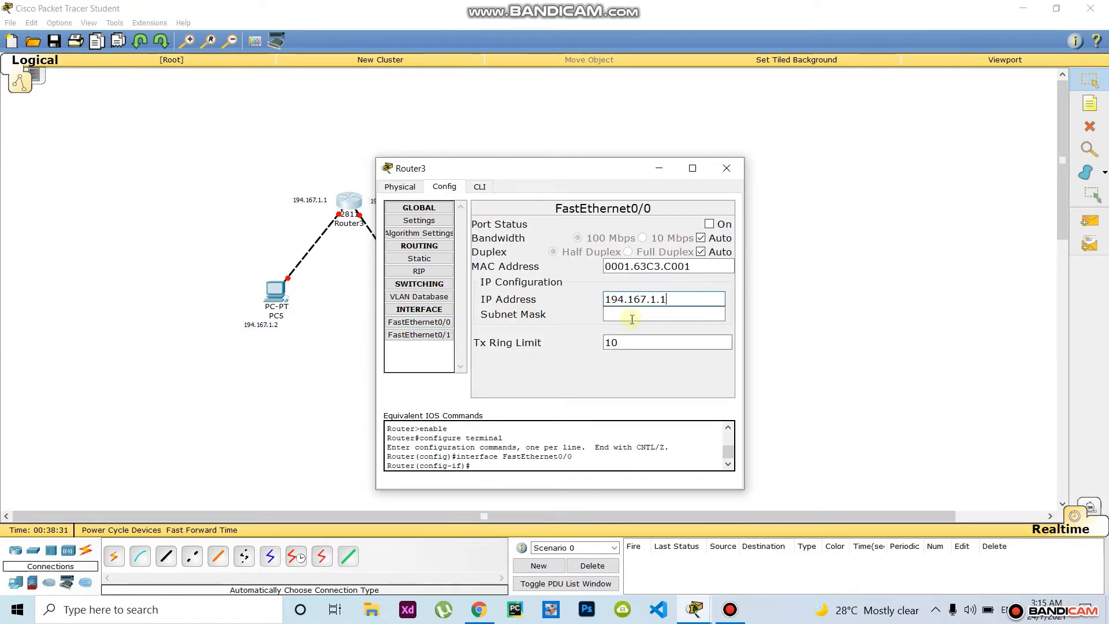
left_click(625, 315)
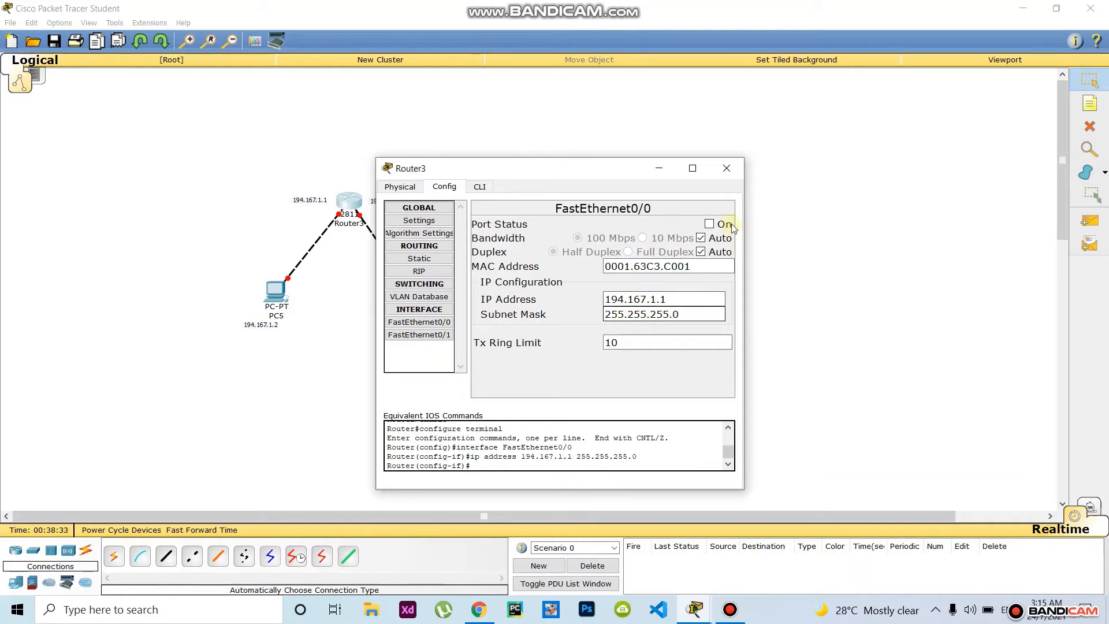
left_click(709, 224)
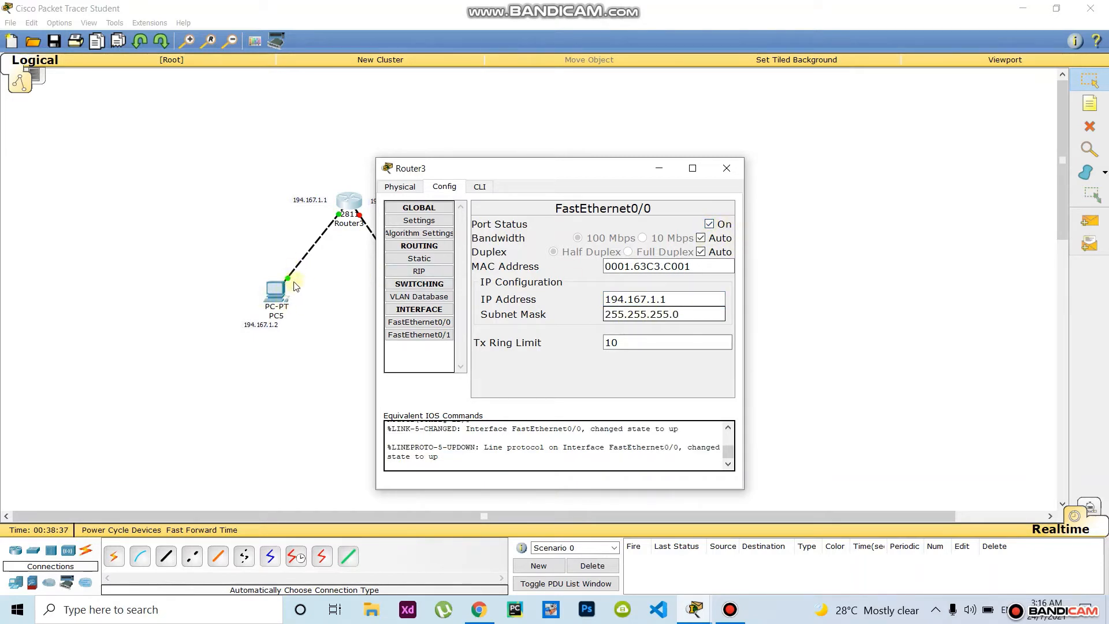
left_click(729, 168)
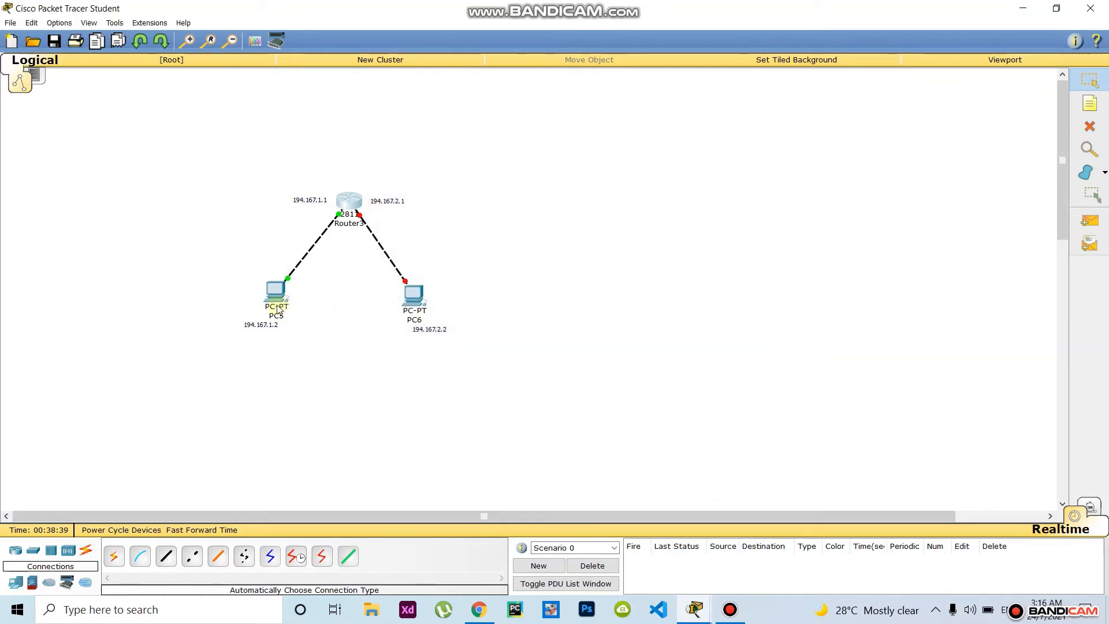
Set PC5's static IP configuration to address 194.167.1.2, subnet mask 255.255.255.0 and default gateway 194.167.1.1.
left_click(273, 291)
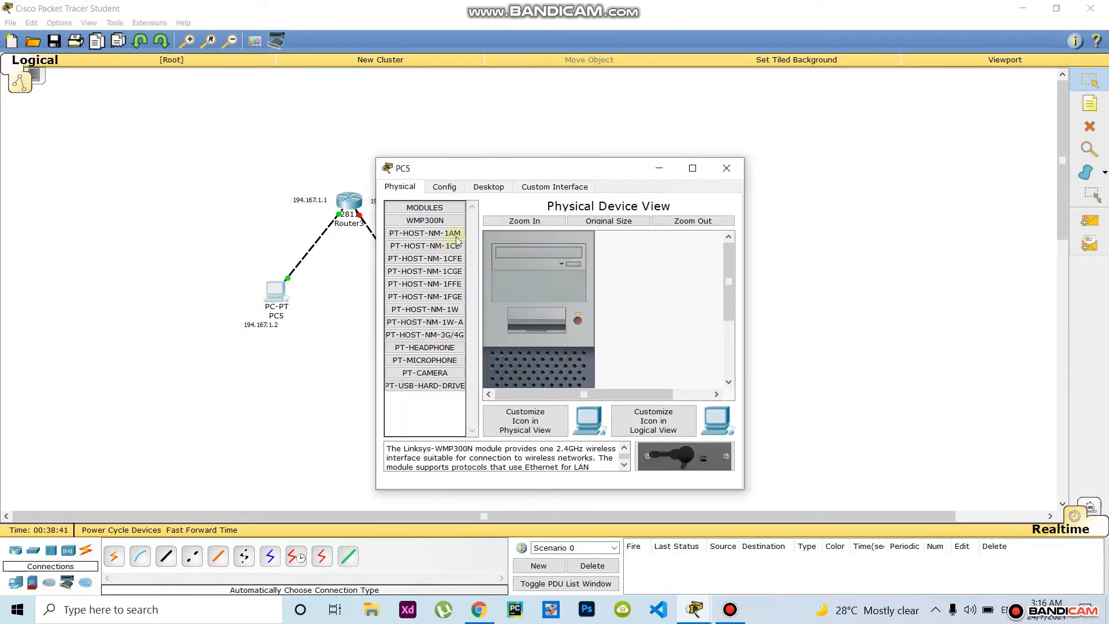
left_click(488, 187)
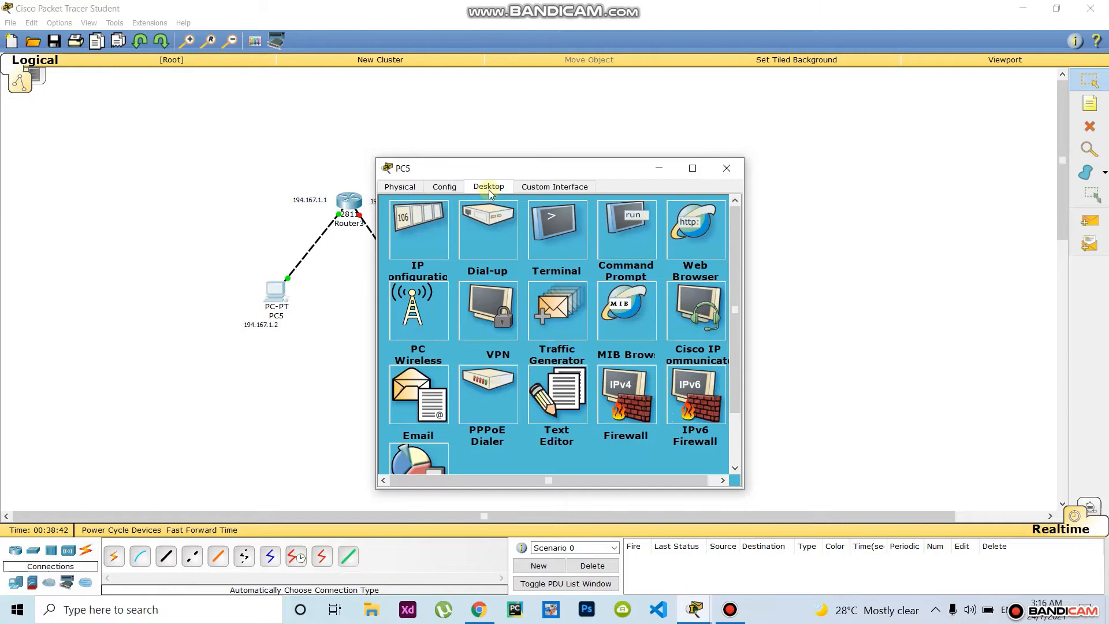
left_click(421, 242)
left_click(501, 254)
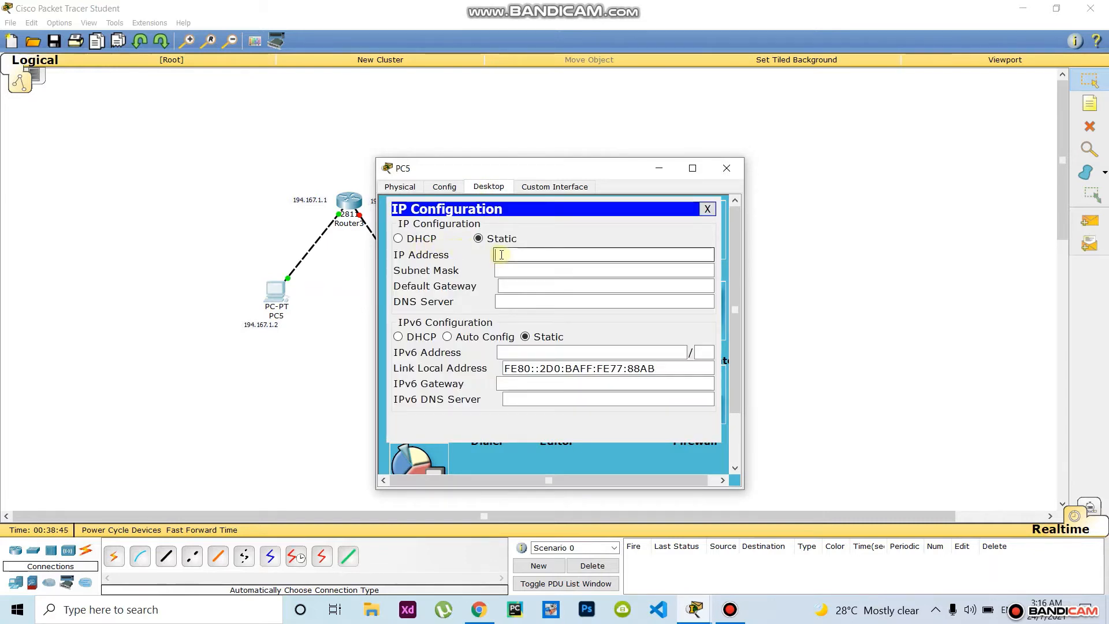
type("194.167.1.")
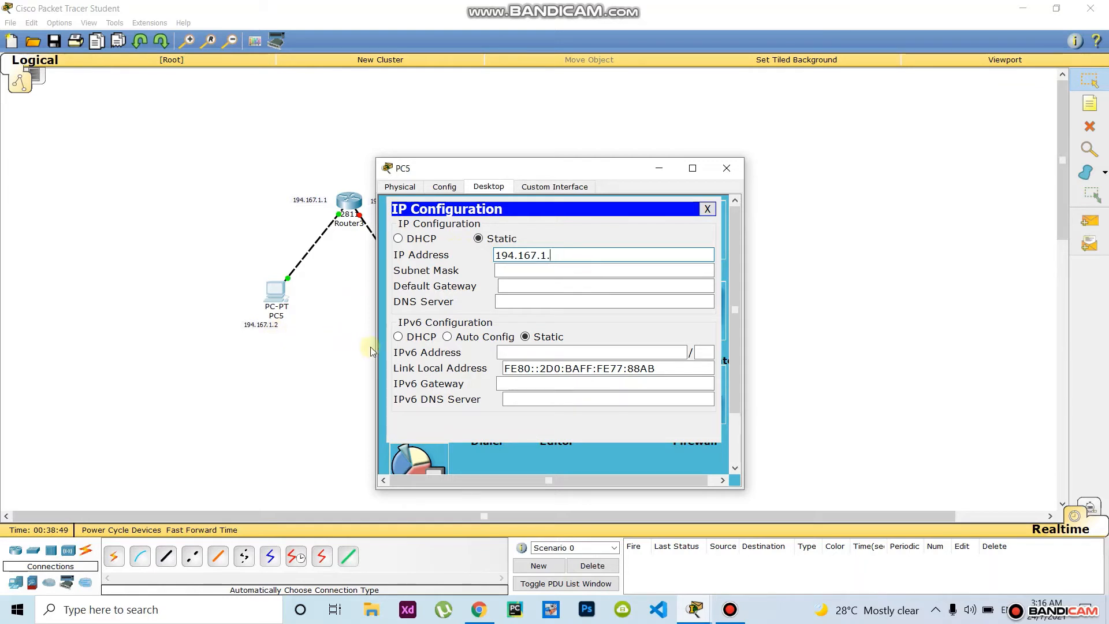
type("12")
left_click(517, 270)
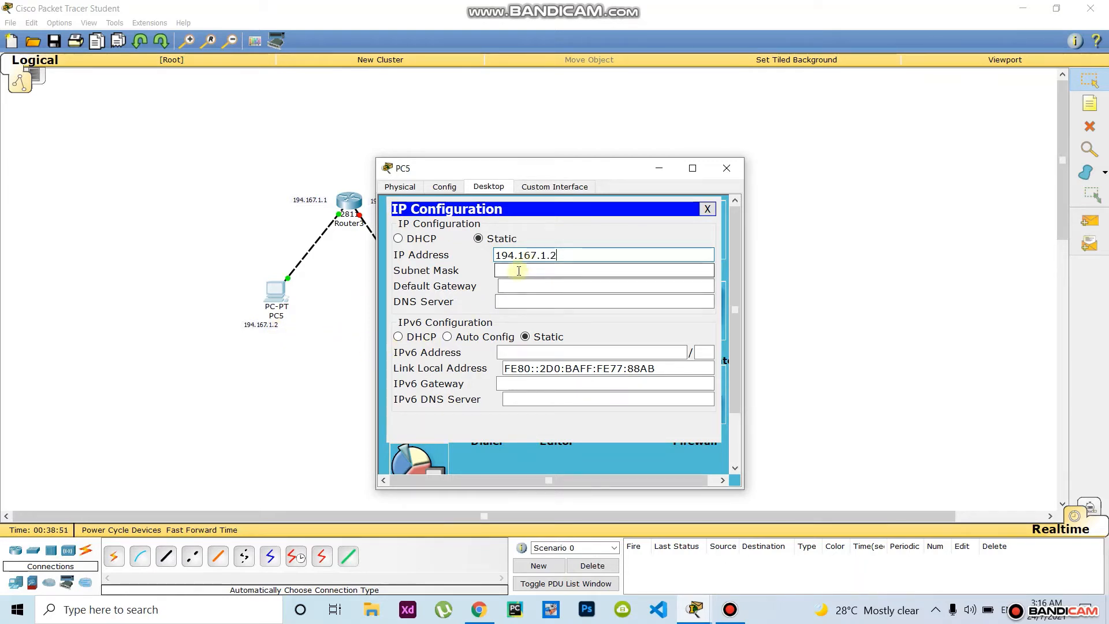
left_click(517, 287)
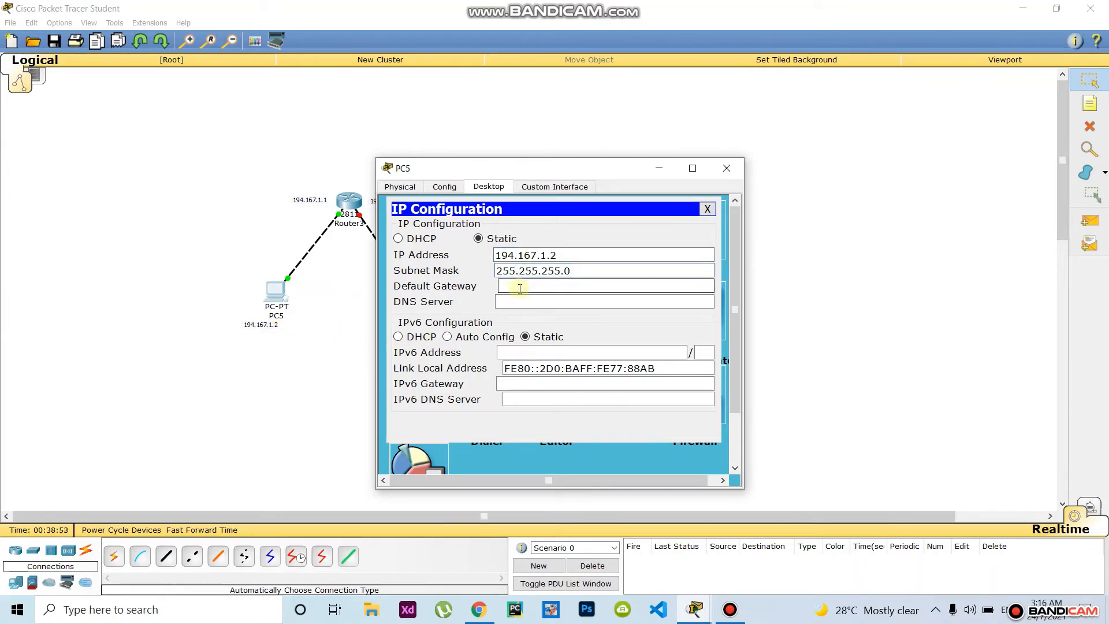
type("194.167.1.1")
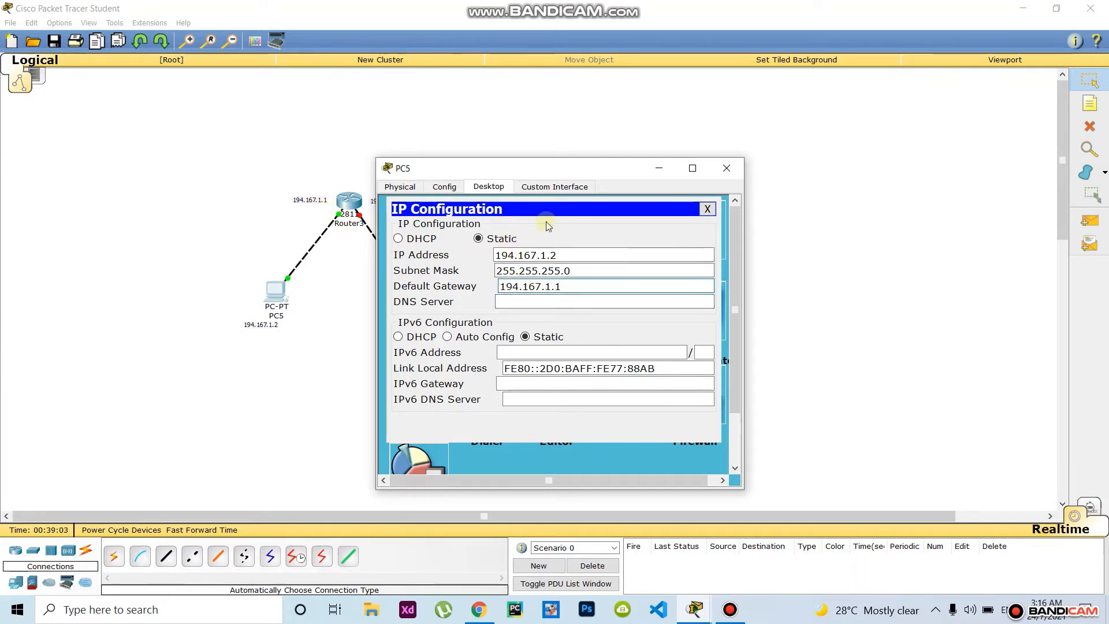
left_click(843, 325)
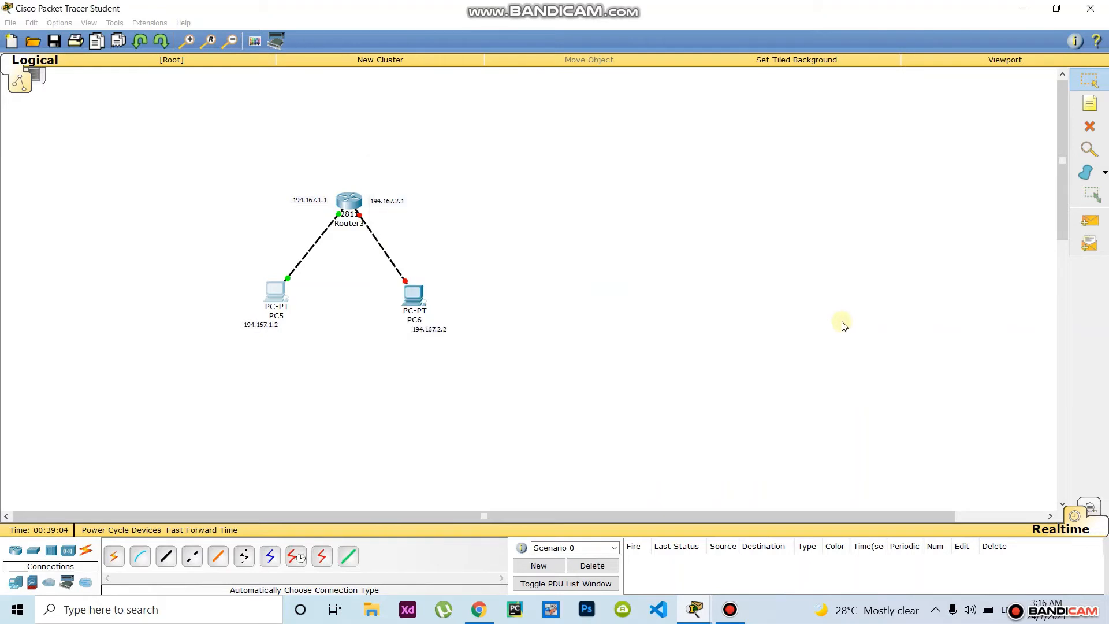
Configure the router's FastEthernet0/1 with IP address 194.167.2.1 copied from its note and subnet mask 255.255.255.0, and turn the port on.
double_click(395, 201)
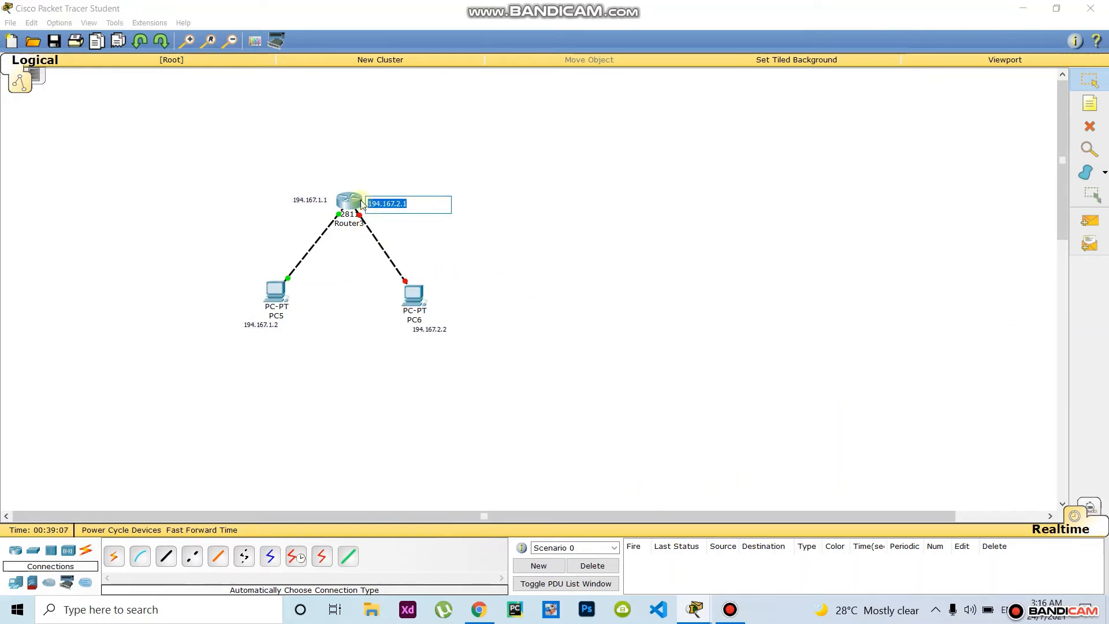
left_click(607, 240)
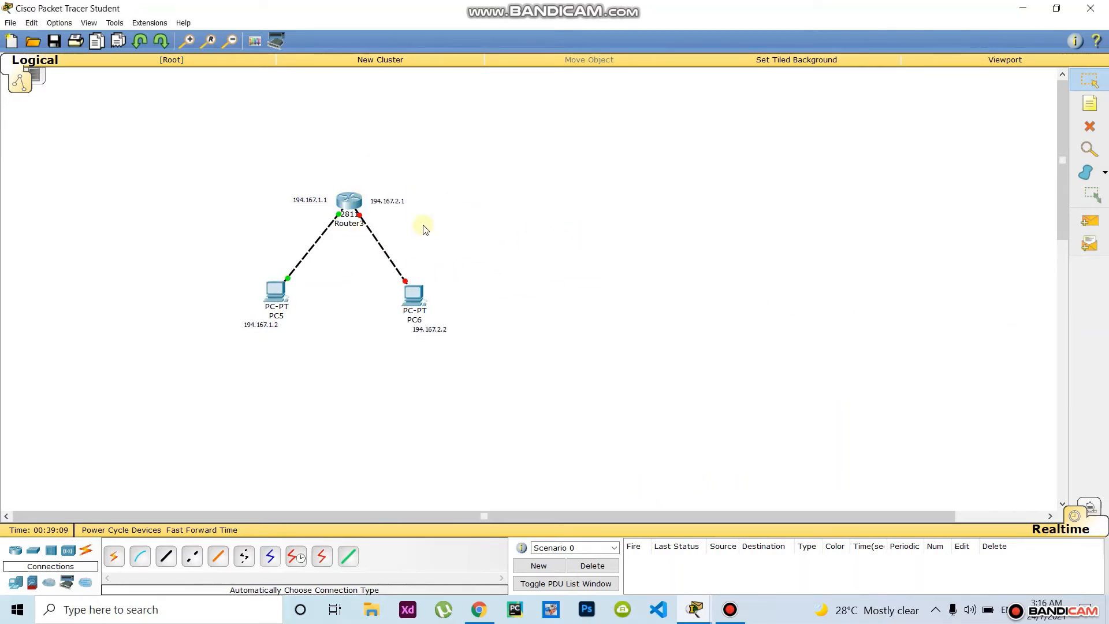
left_click(349, 201)
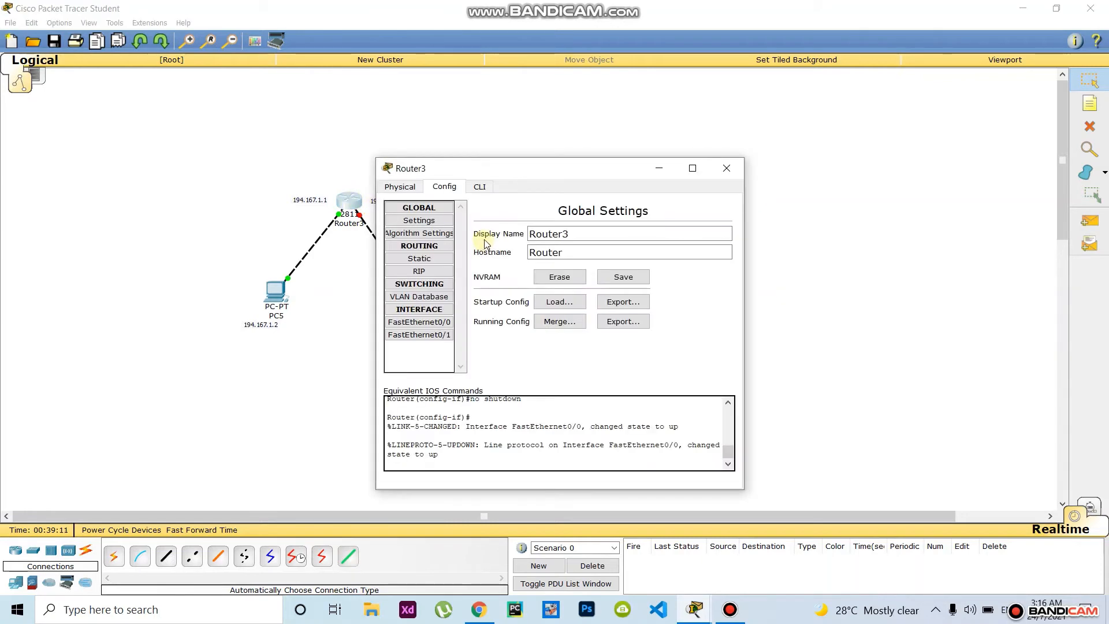
left_click(429, 338)
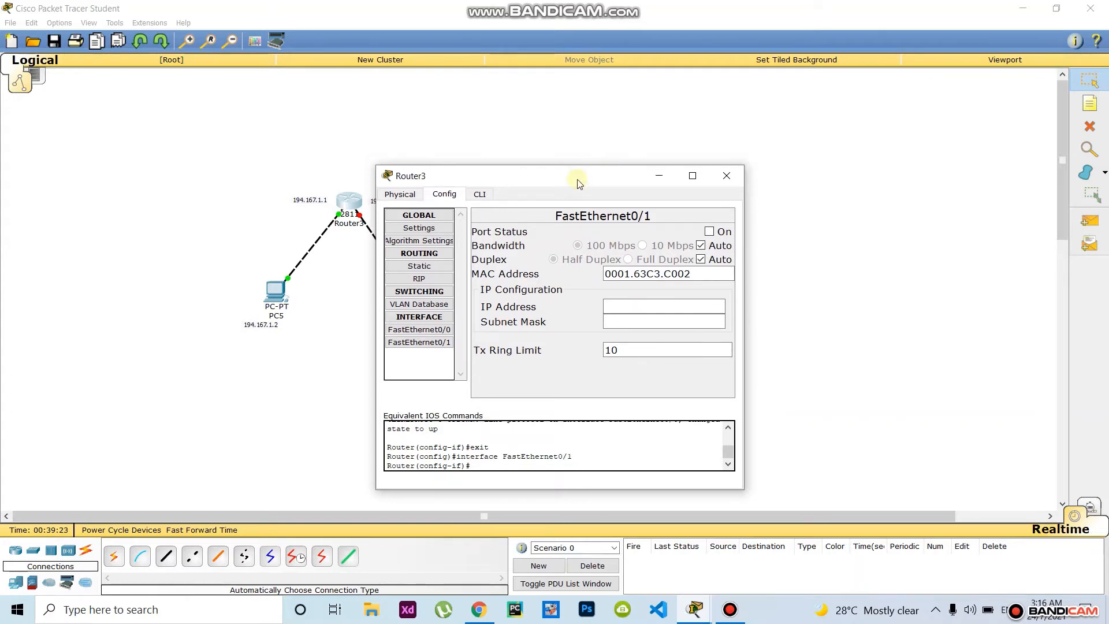
left_click_drag(571, 175, 701, 176)
left_click(761, 303)
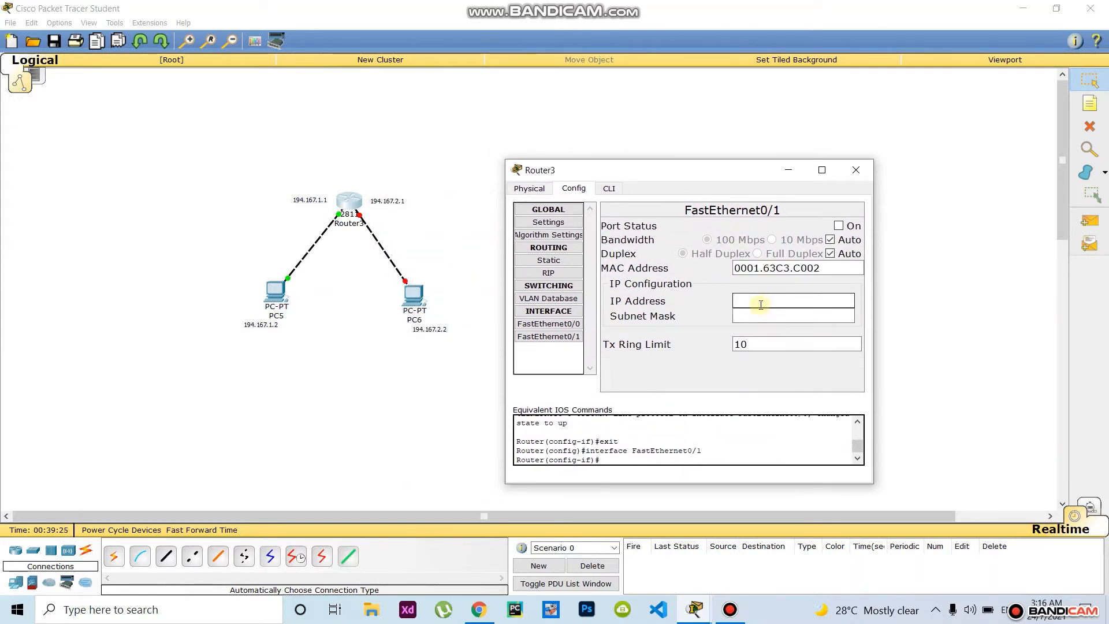
type("194.167.2.1")
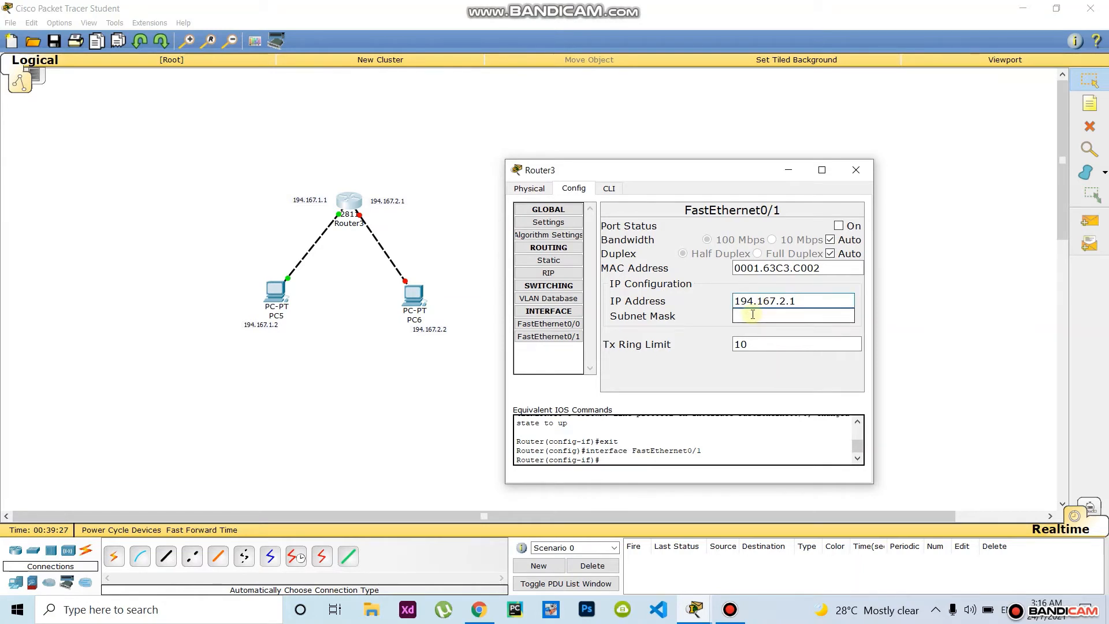
left_click(752, 314)
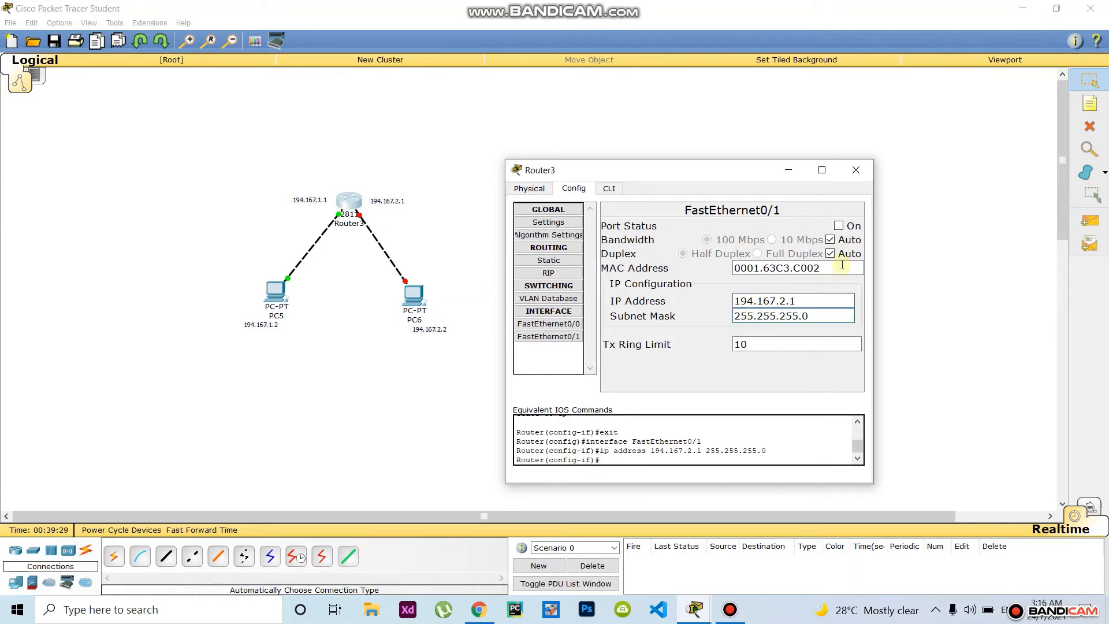
left_click(839, 226)
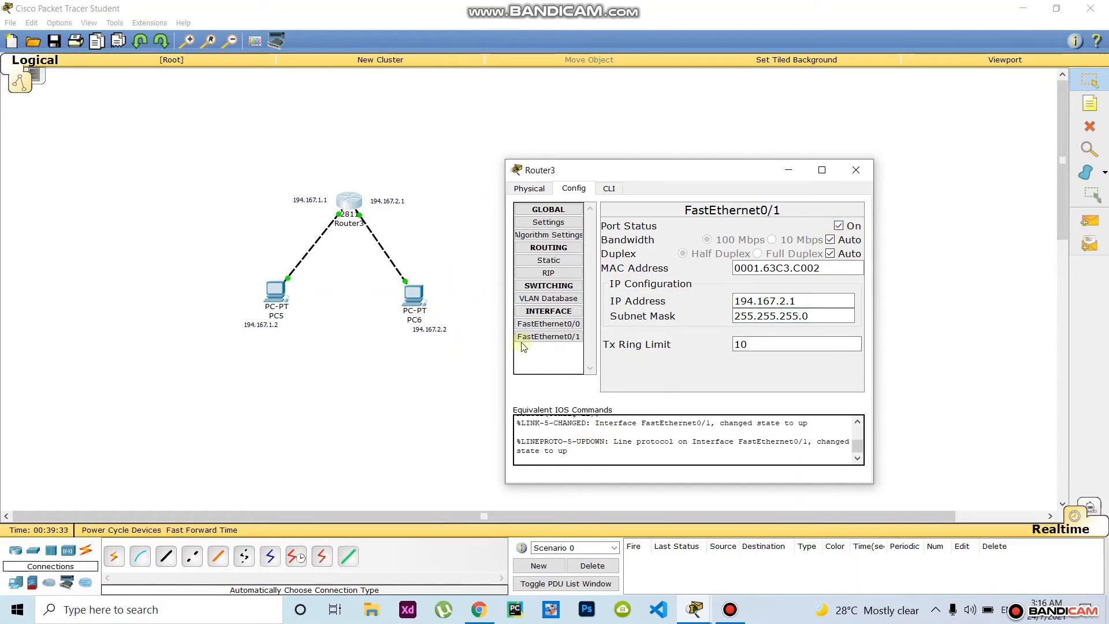
left_click(993, 405)
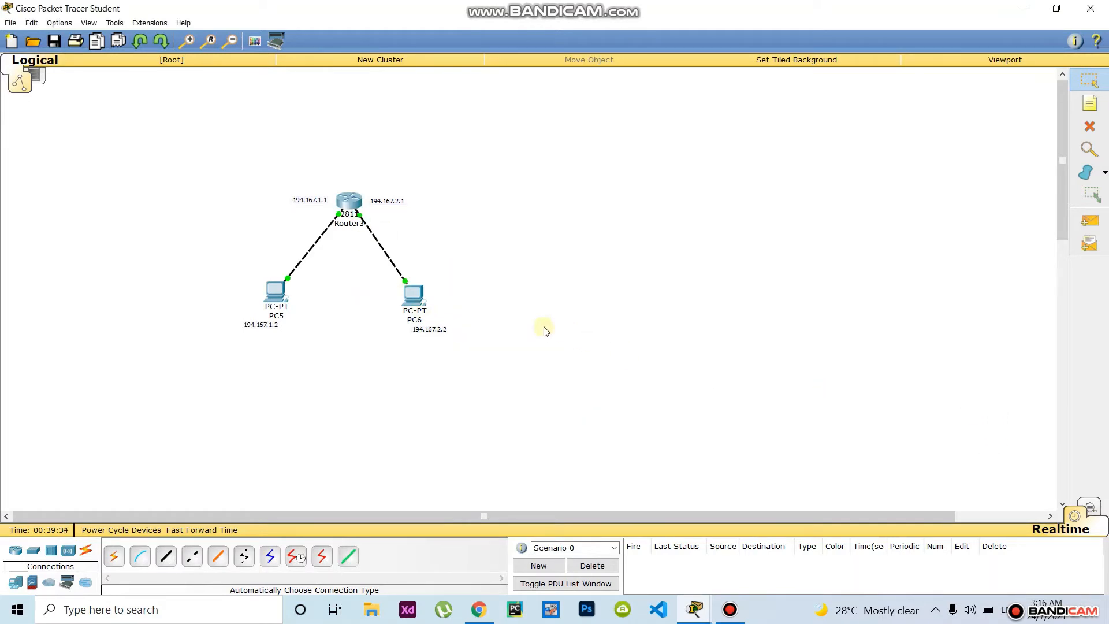
Set PC6's static IP configuration to address 194.167.2.2, subnet mask 255.255.255.0 and default gateway 194.167.2.1.
left_click(414, 295)
left_click(488, 186)
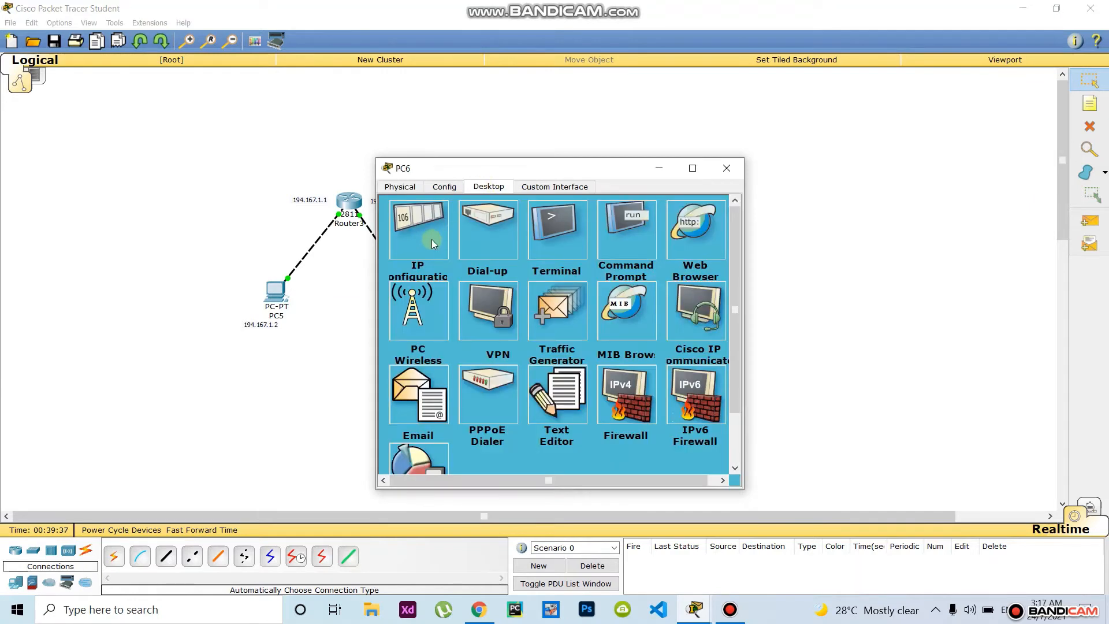
left_click(431, 241)
left_click(549, 254)
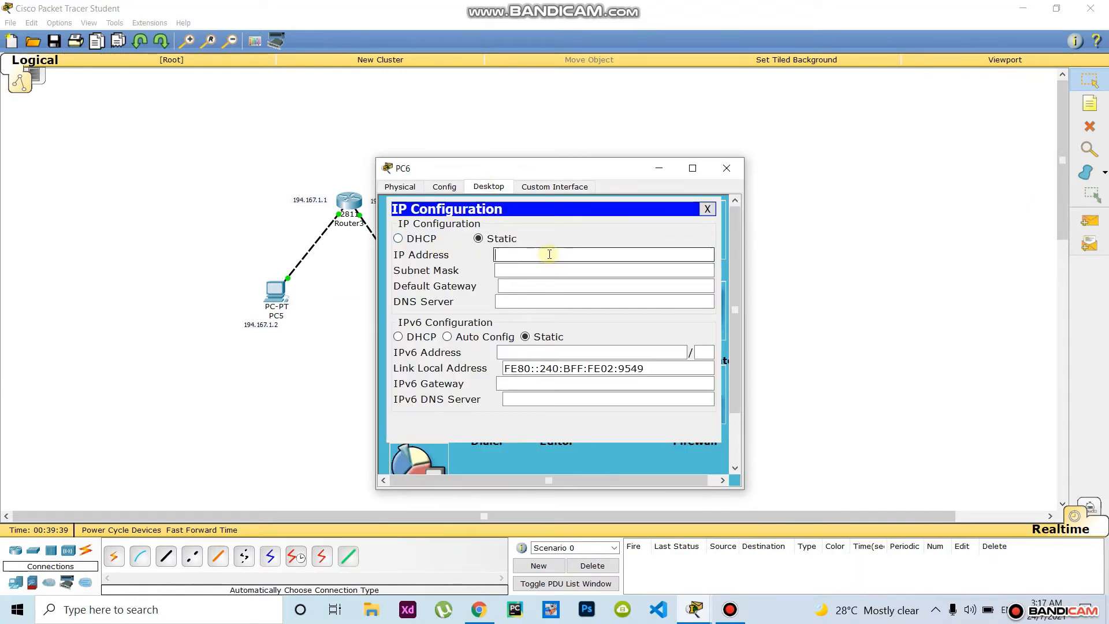
type("194.167.2.")
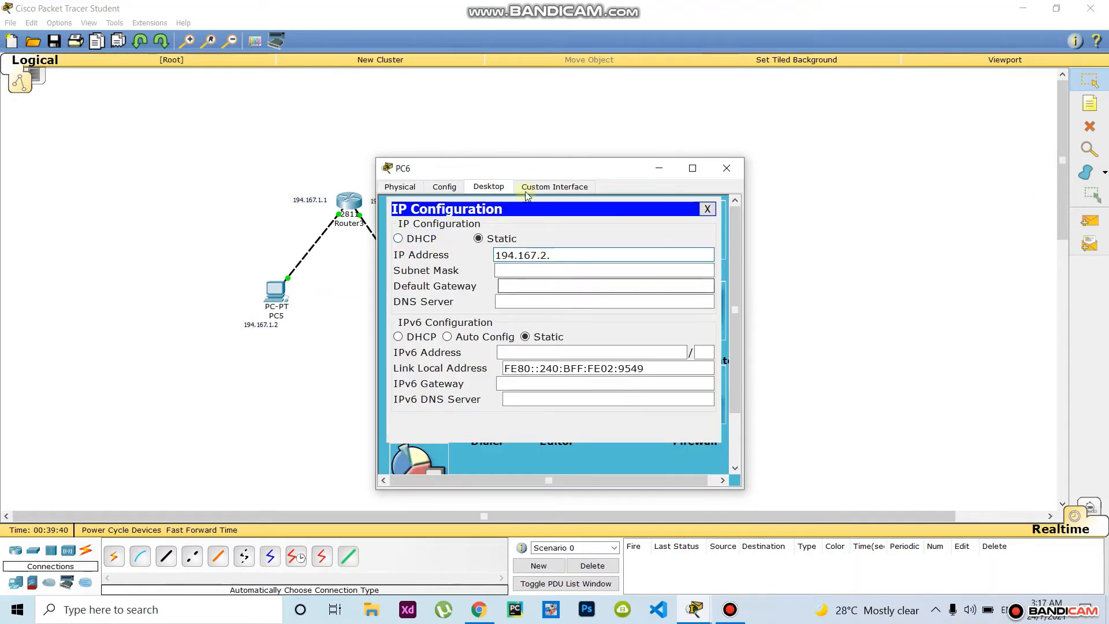
left_click_drag(577, 168, 803, 168)
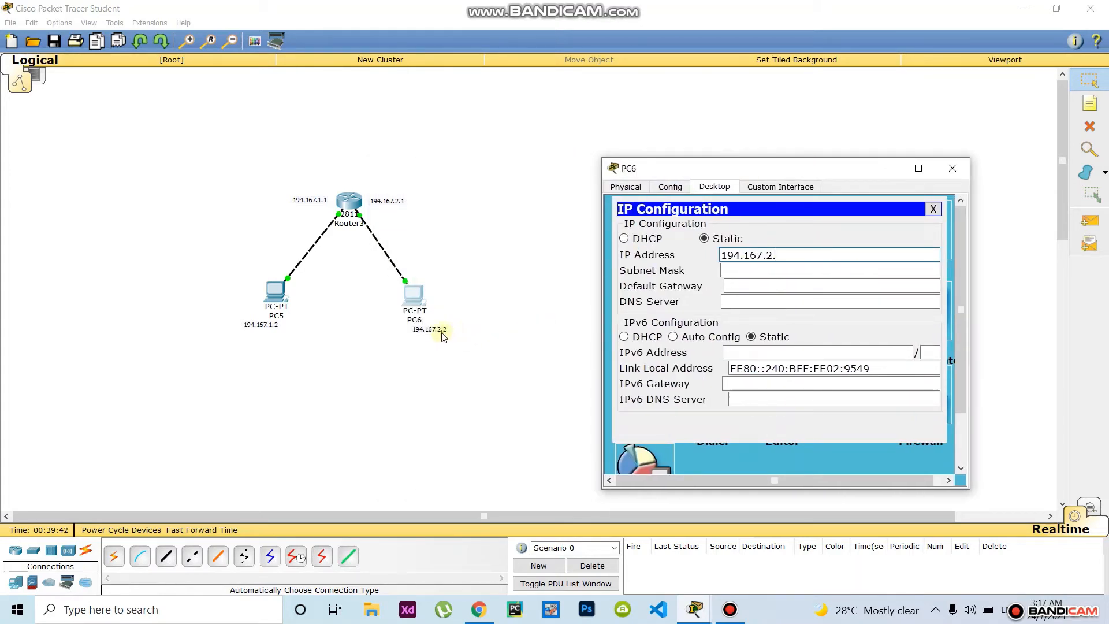
type("2")
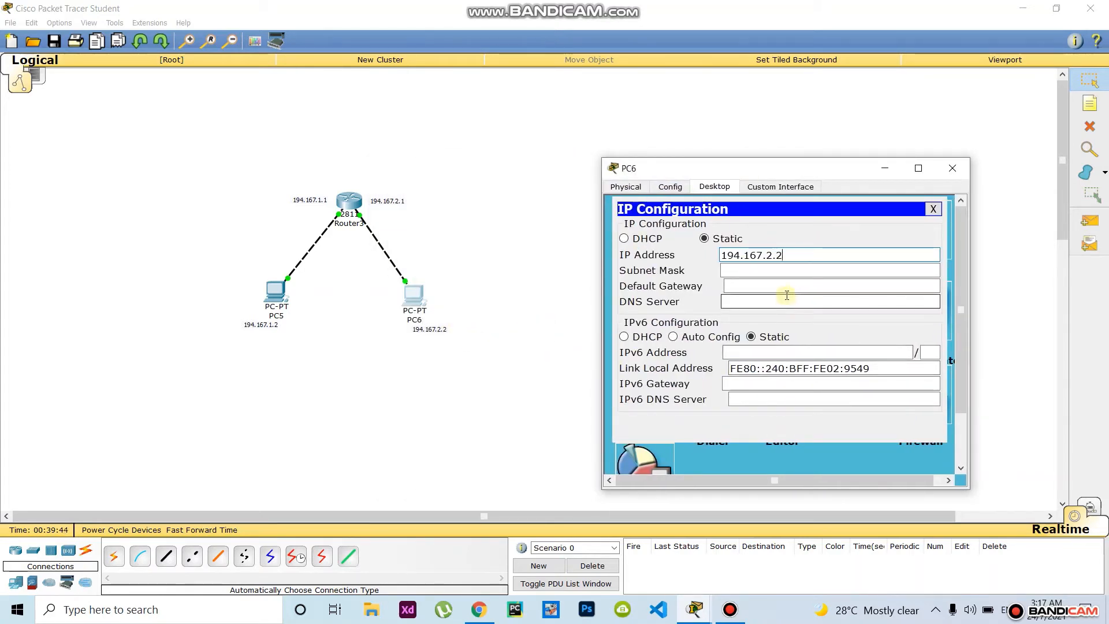
left_click(745, 271)
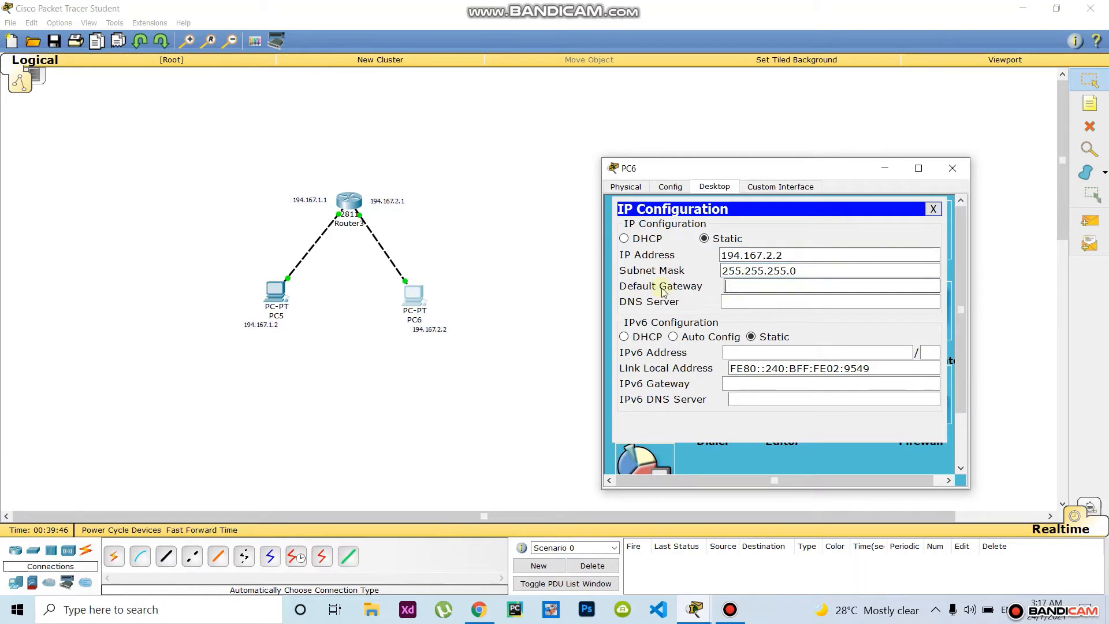
left_click(748, 287)
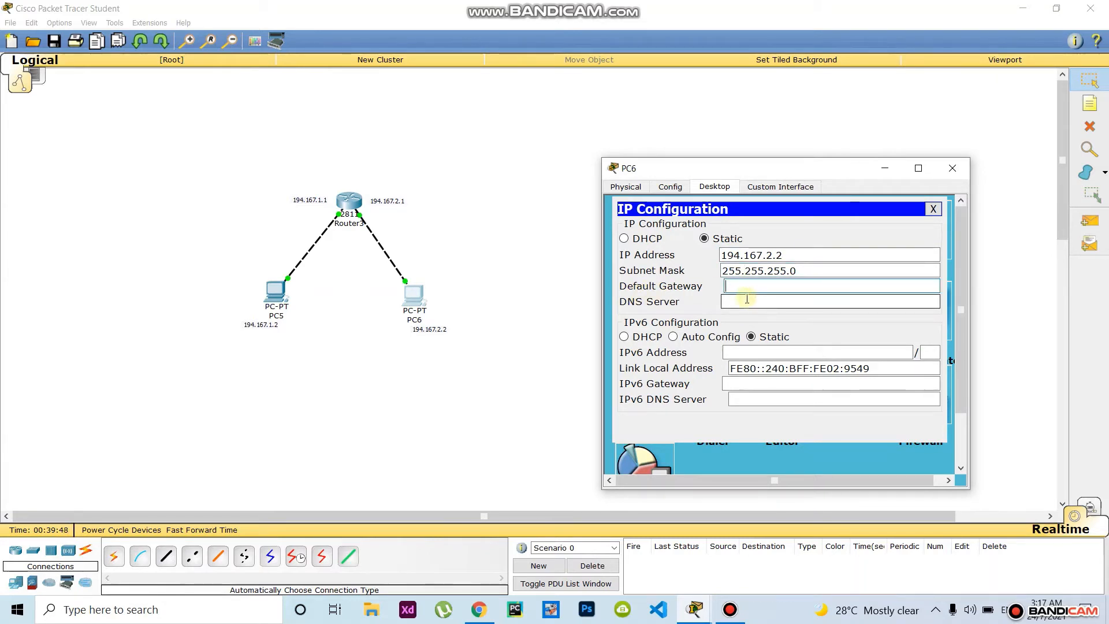
type("194.167.2.1")
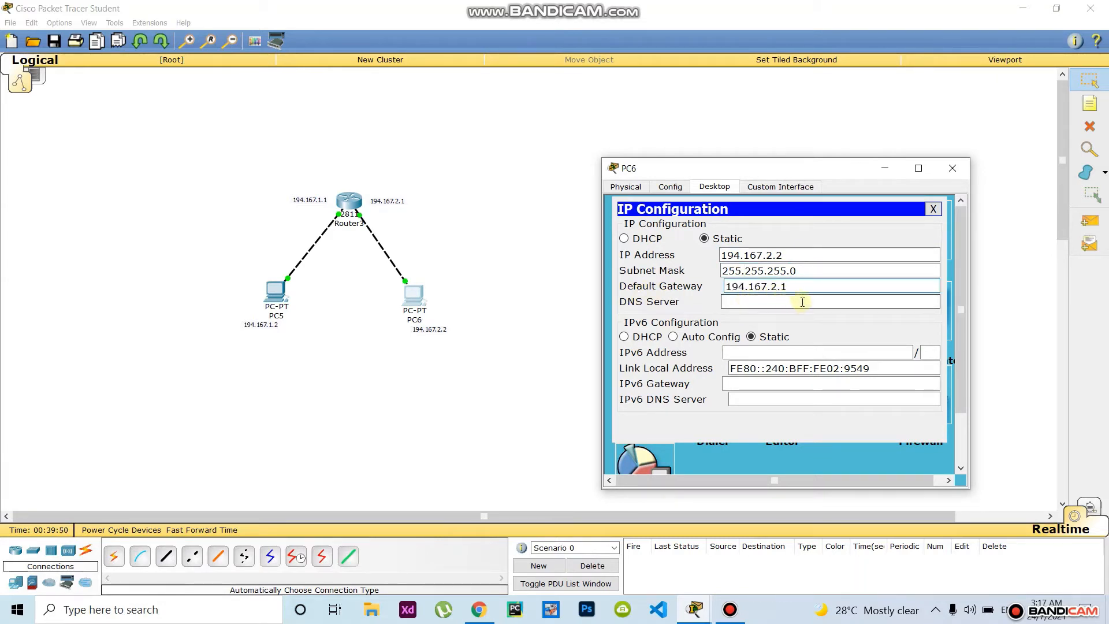
left_click(1033, 313)
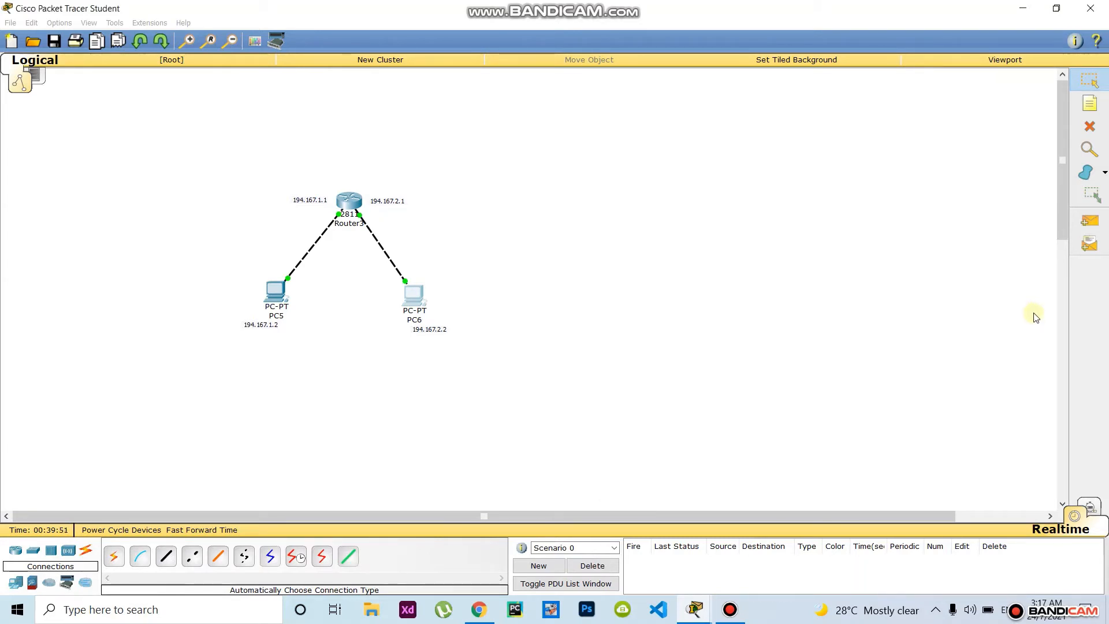
Test connectivity by sending a simple PDU from PC5 to PC6 twice.
left_click(1089, 221)
left_click(273, 286)
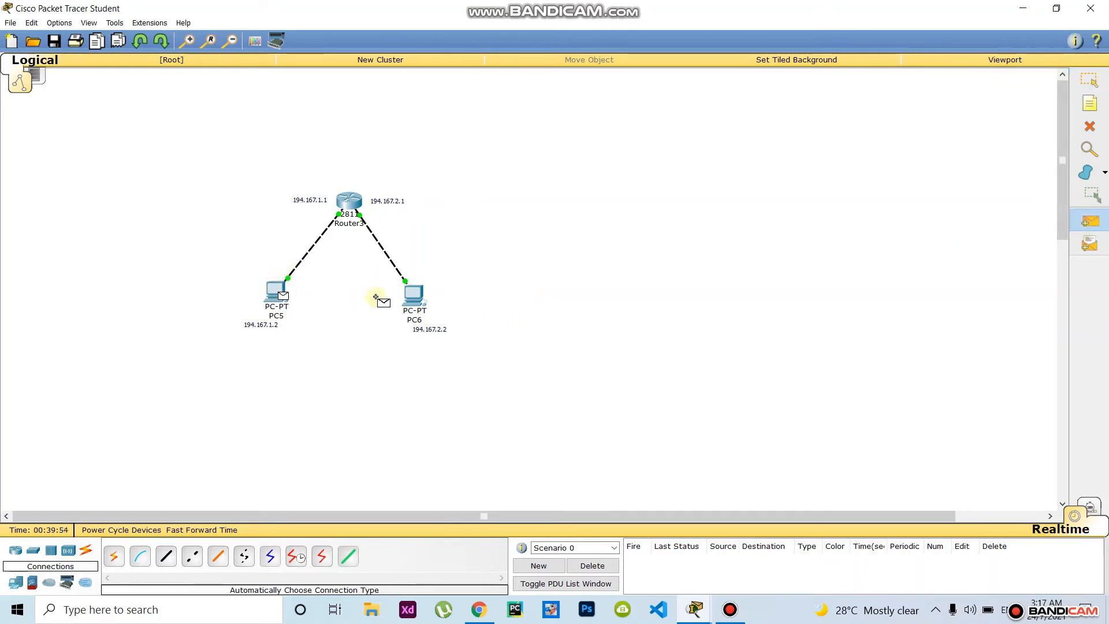
left_click(430, 306)
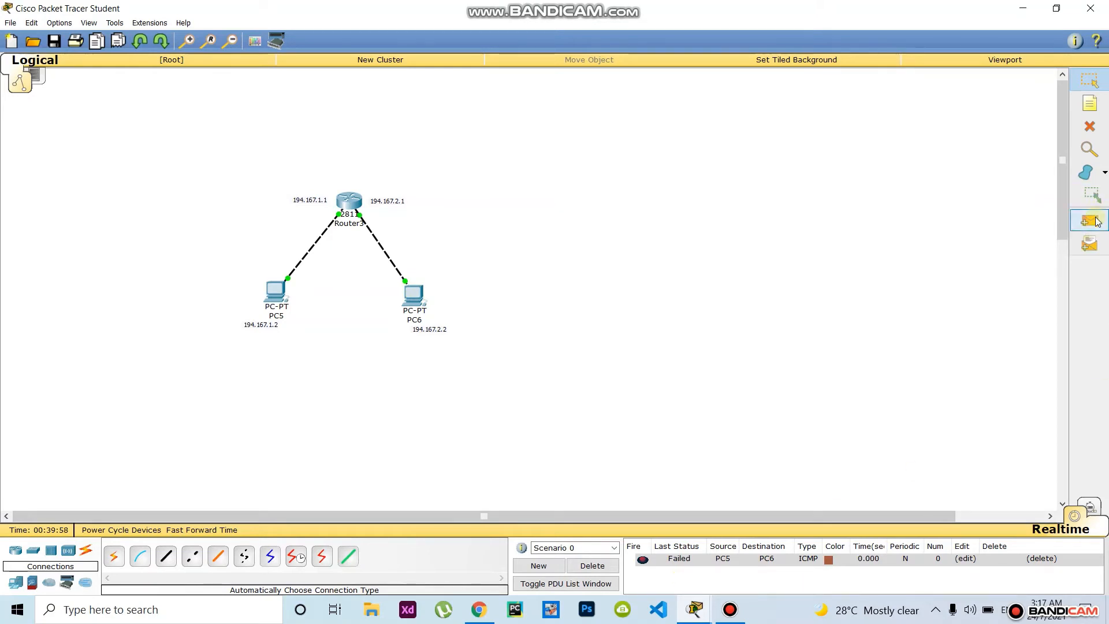
left_click(1093, 219)
left_click(276, 290)
left_click(416, 290)
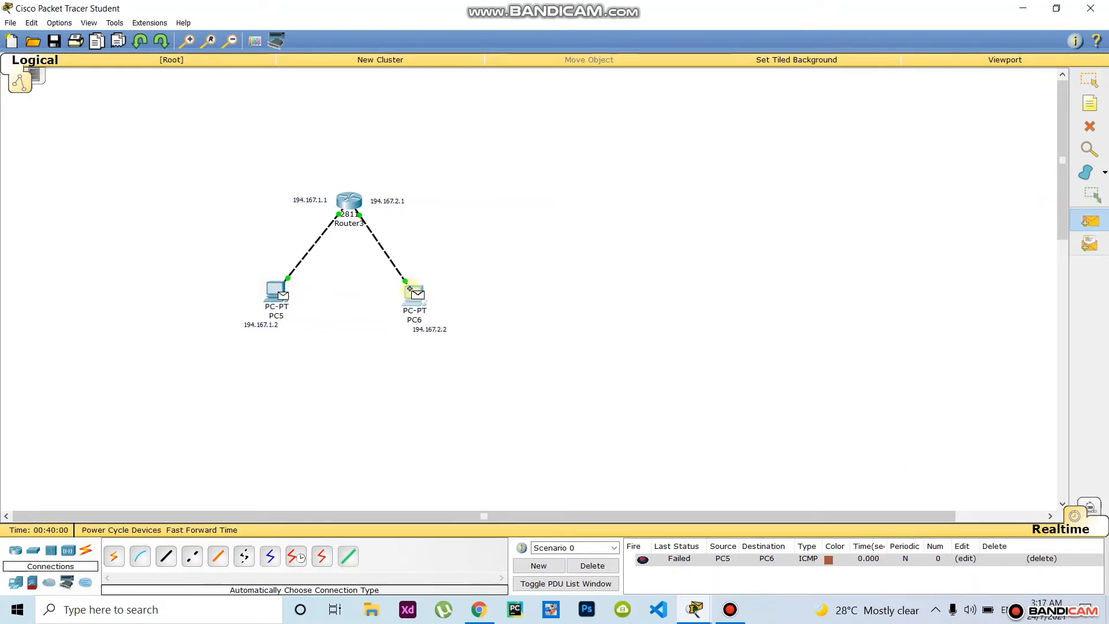
Send a simple PDU from PC6 to PC5 and delete the scenario to clear the PDU list.
left_click(1089, 221)
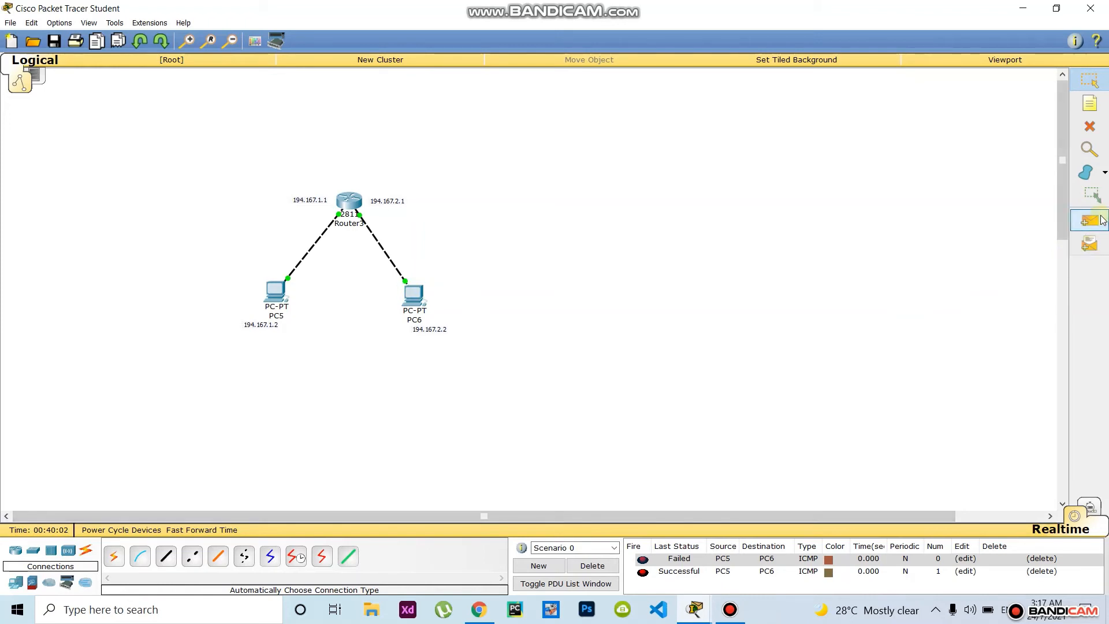
left_click(275, 292)
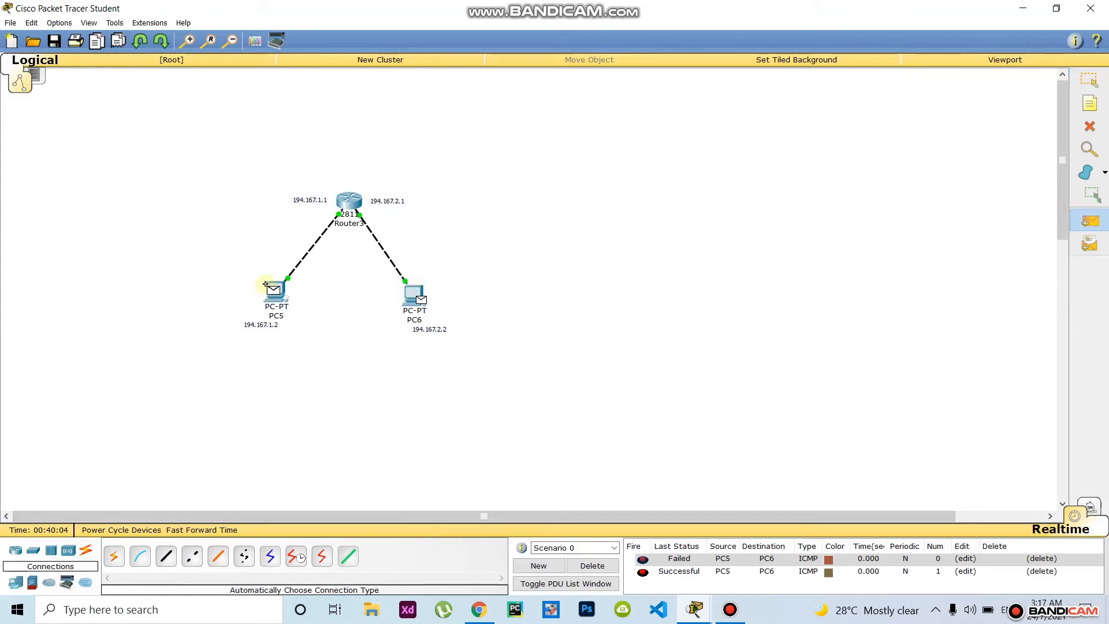
left_click(591, 565)
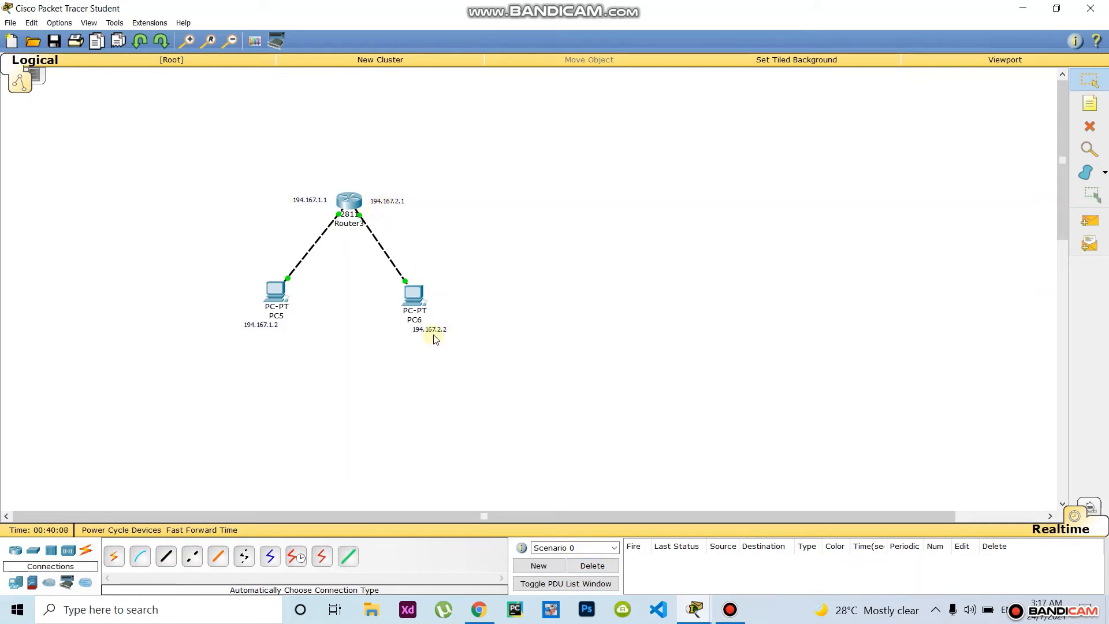
Nudge the address notes of PC5 and PC6 so they sit closer beneath their device labels.
left_click_drag(433, 332, 428, 331)
left_click(610, 301)
left_click_drag(266, 328, 275, 327)
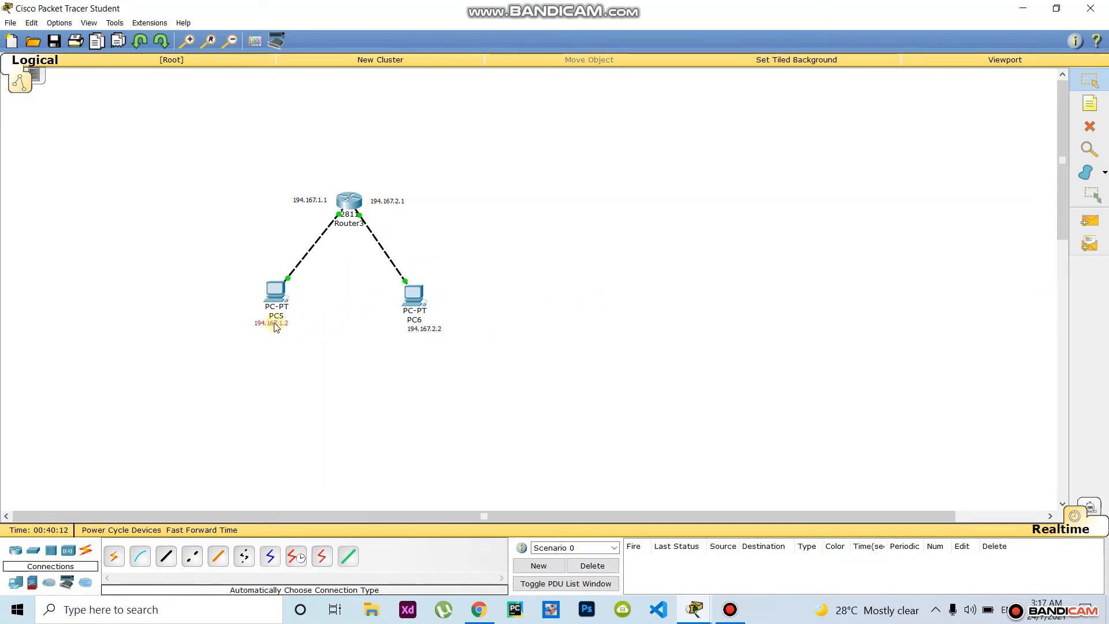
left_click(523, 400)
left_click_drag(435, 333, 437, 330)
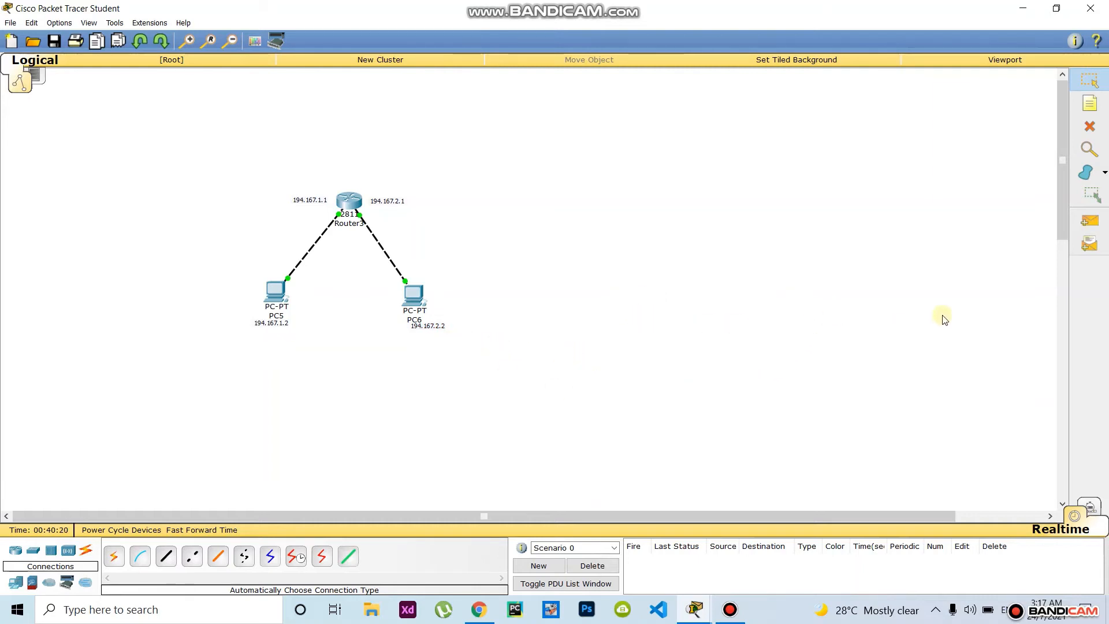
Test both directions between the PCs by sending a simple PDU from PC5 to PC6 and another from PC6 to PC5.
left_click(1089, 220)
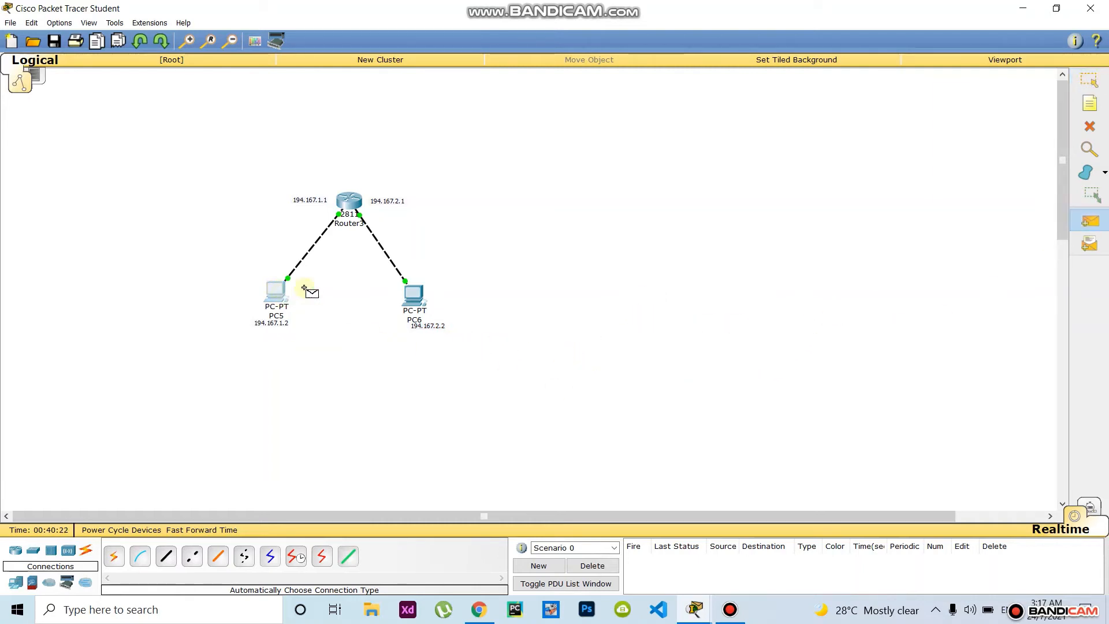
left_click(275, 290)
left_click(414, 294)
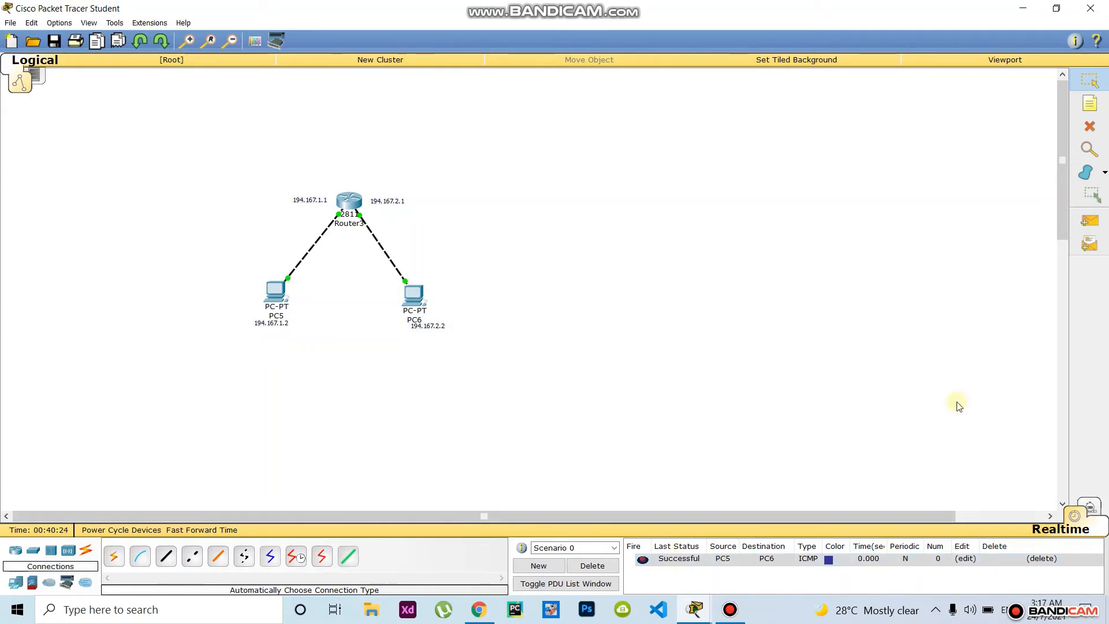
left_click(1089, 221)
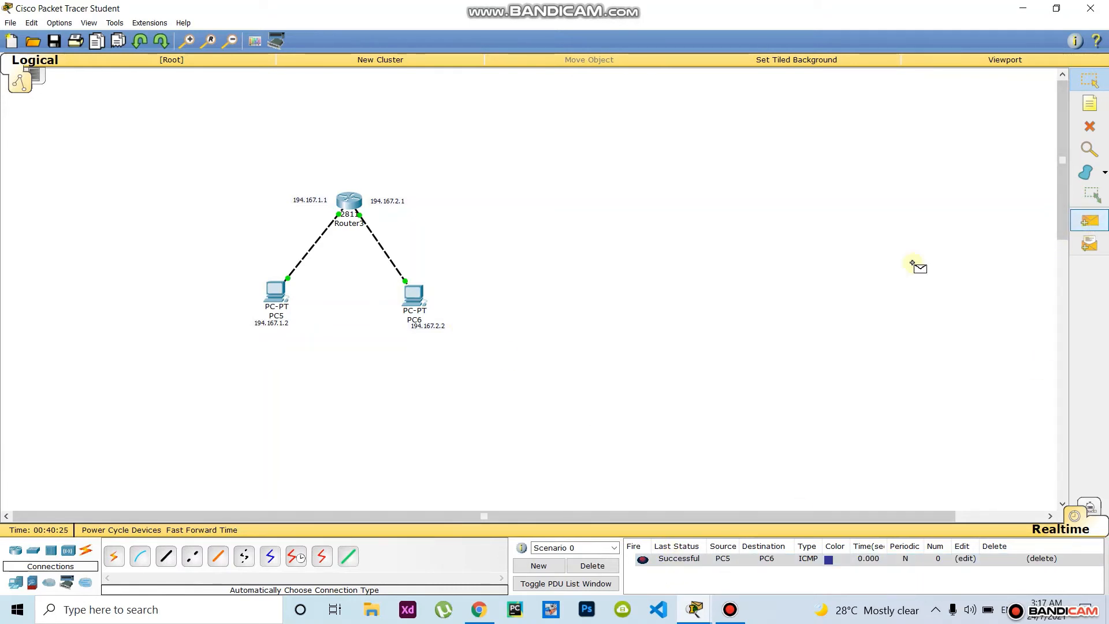
left_click(412, 289)
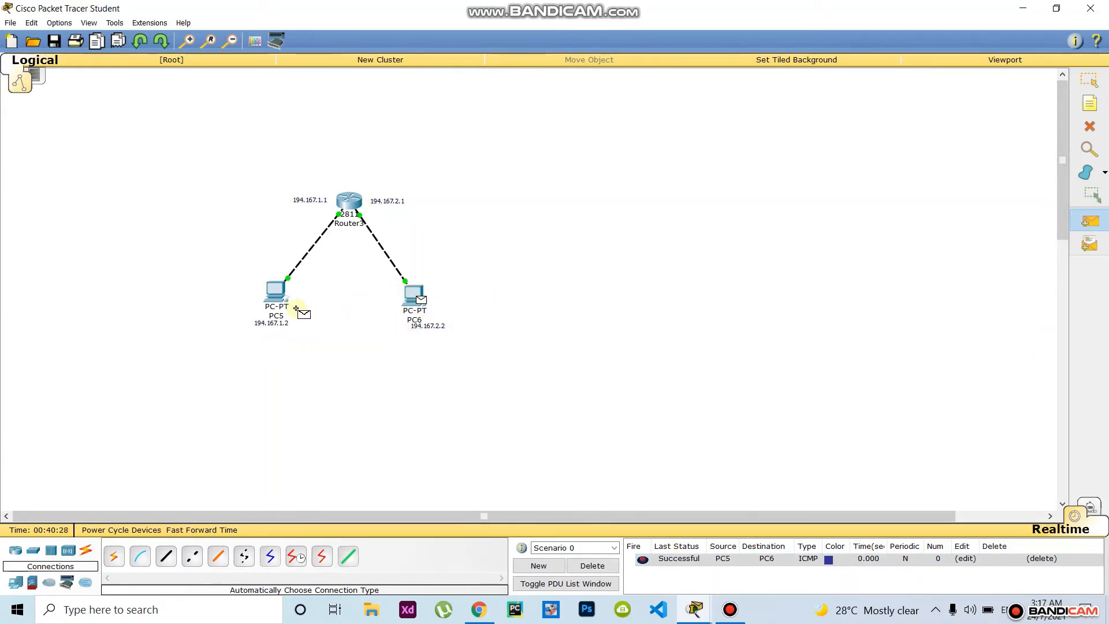
left_click(271, 288)
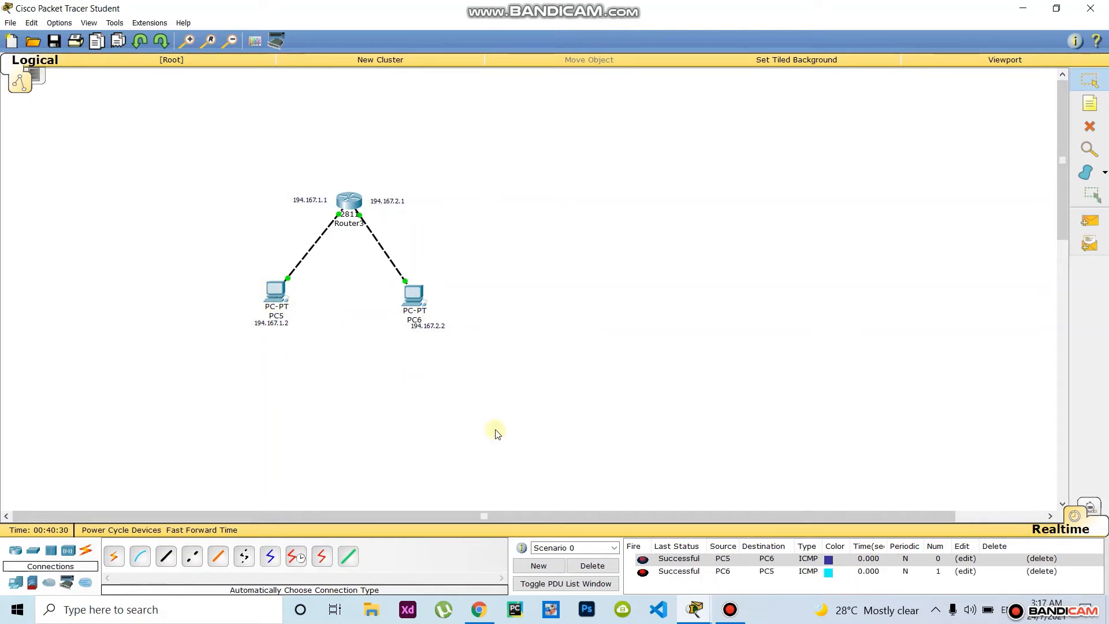
Send simple PDUs from the router to PC5 and from the router to PC6, and check their status in the PDU list.
left_click(1089, 220)
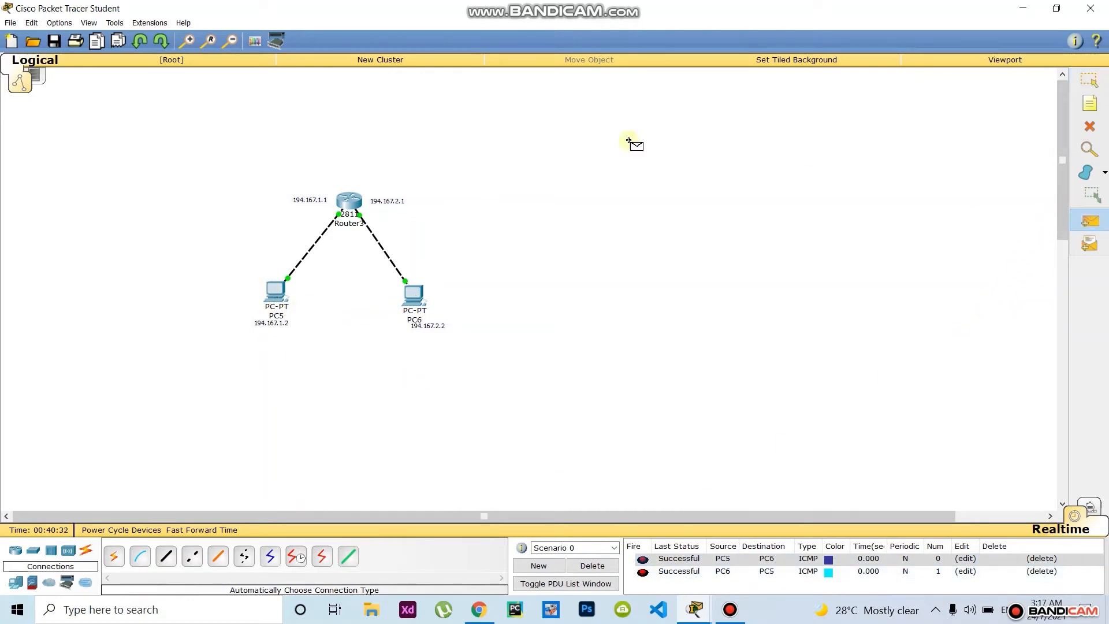
left_click(343, 198)
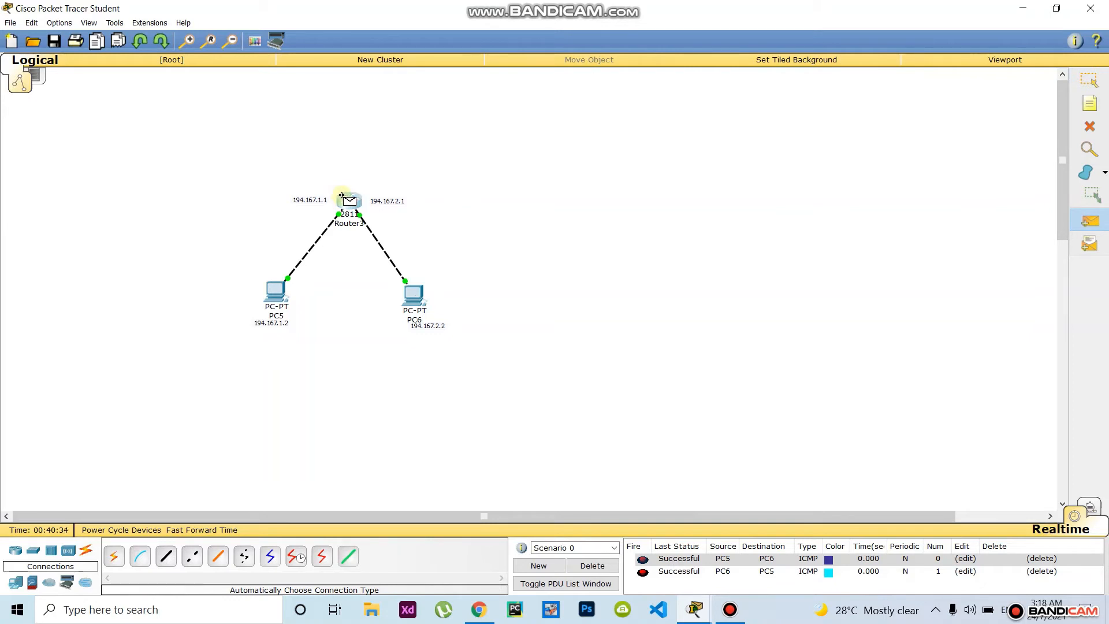
left_click(278, 293)
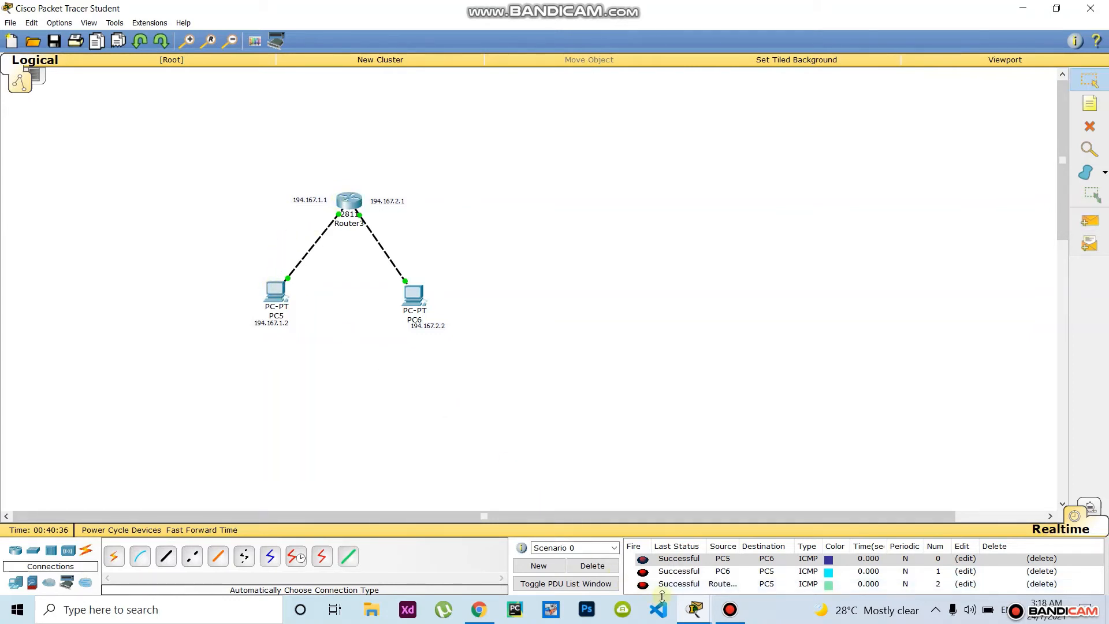
left_click(1083, 221)
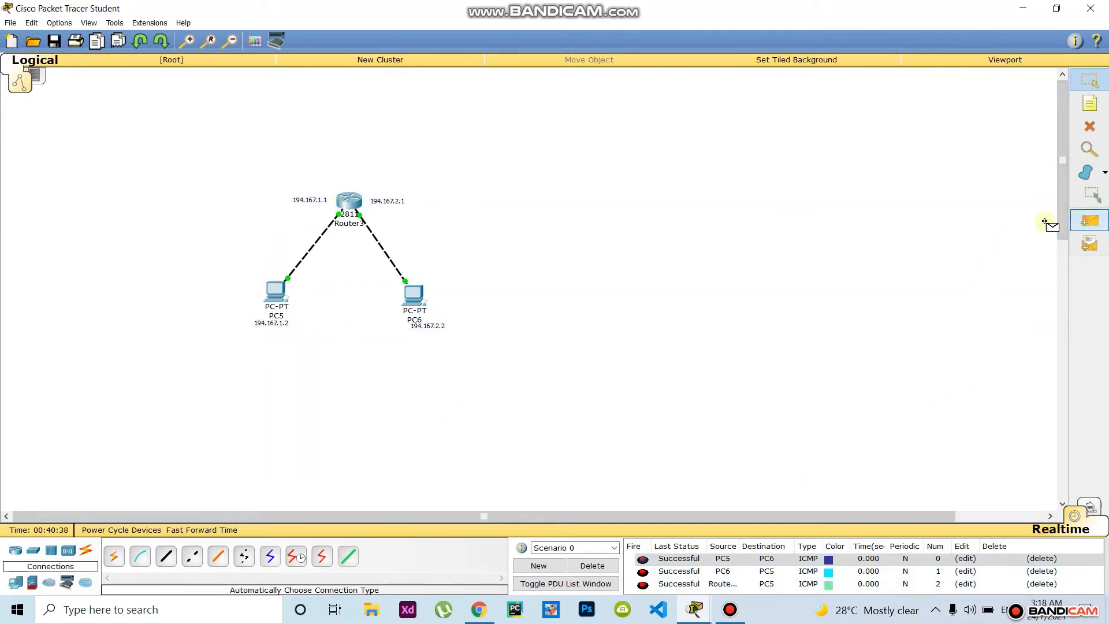
left_click(349, 200)
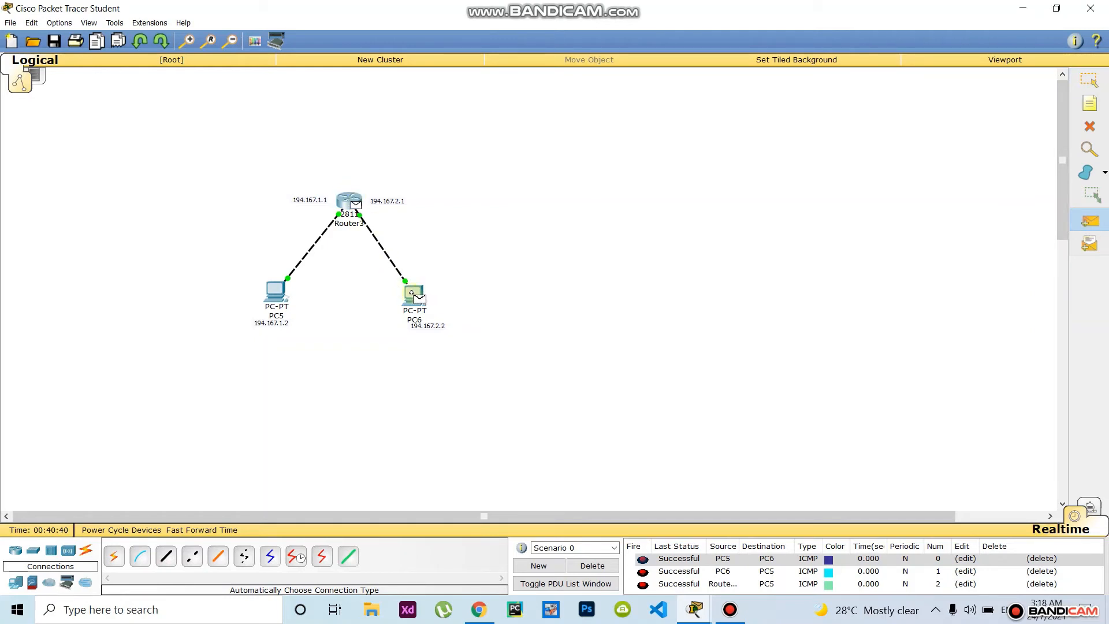
left_click(420, 296)
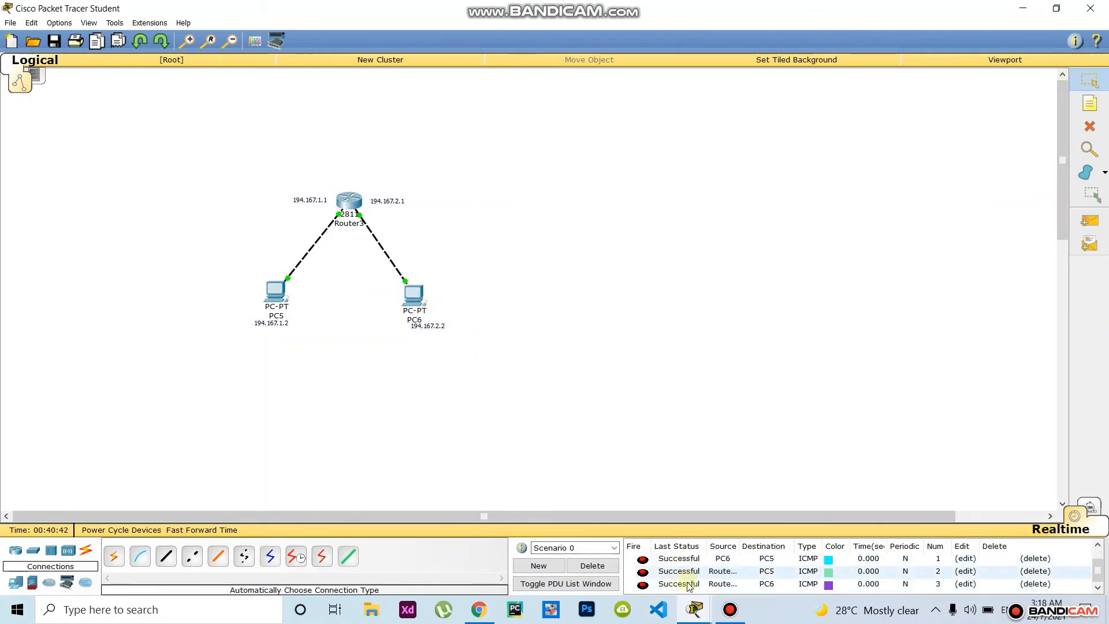
scroll(681, 583, "down", 1)
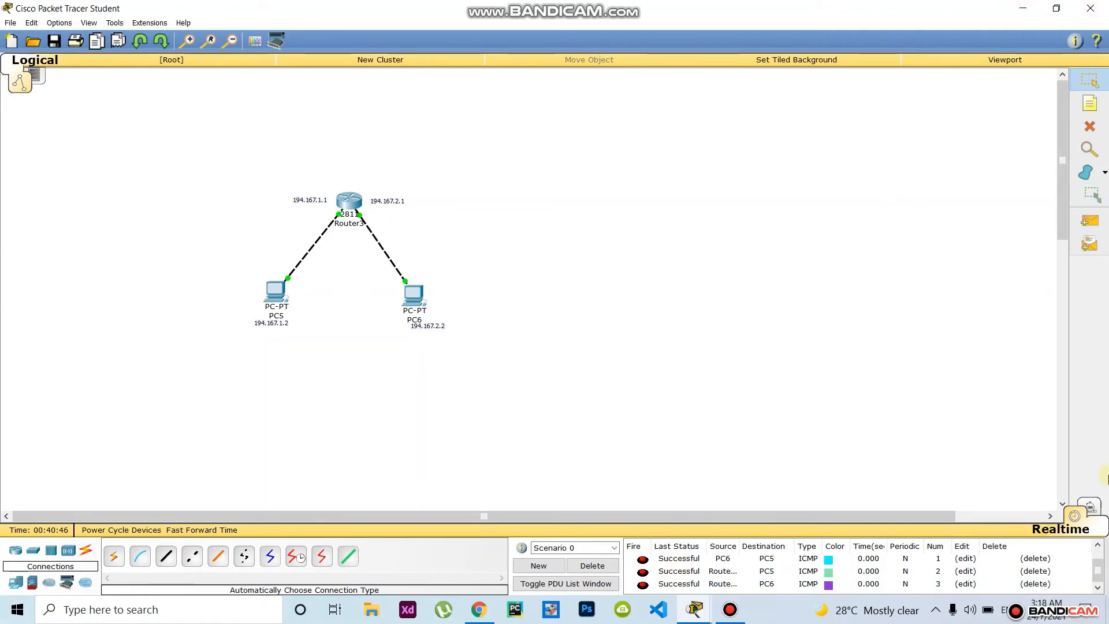
Play the queued PDUs with Auto Capture / Play in Simulation mode and return to Realtime mode.
left_click(1091, 509)
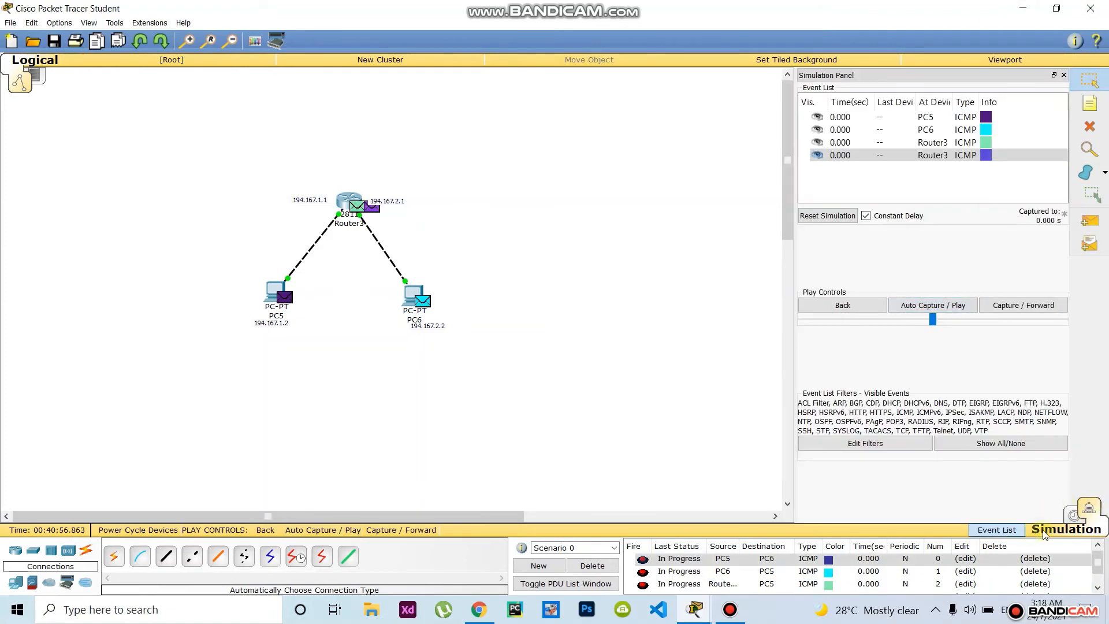
left_click(914, 311)
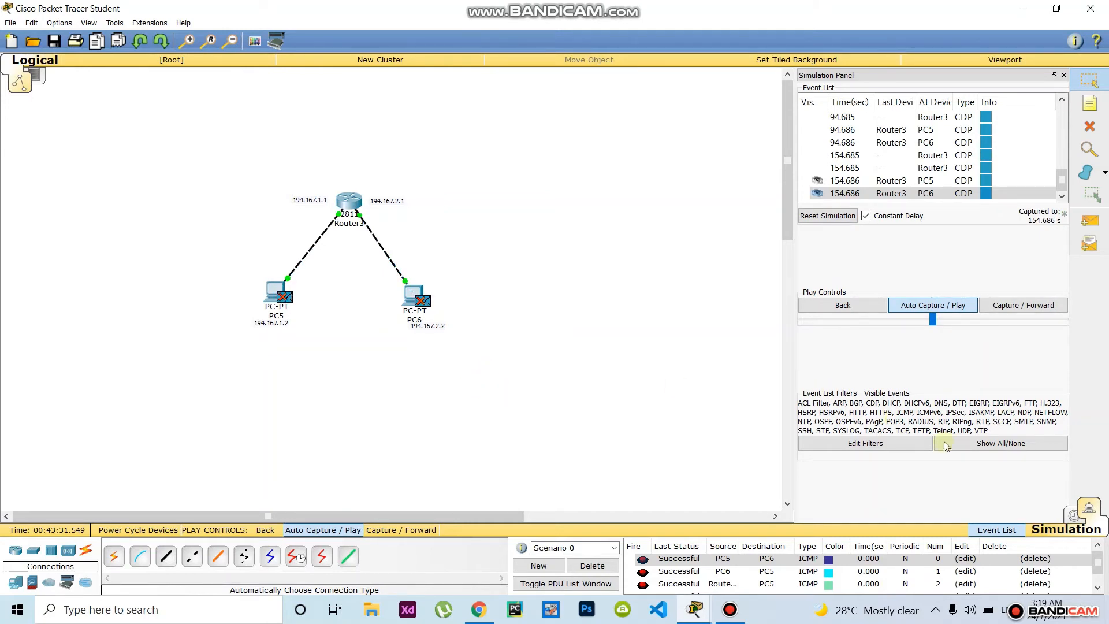
left_click(1074, 517)
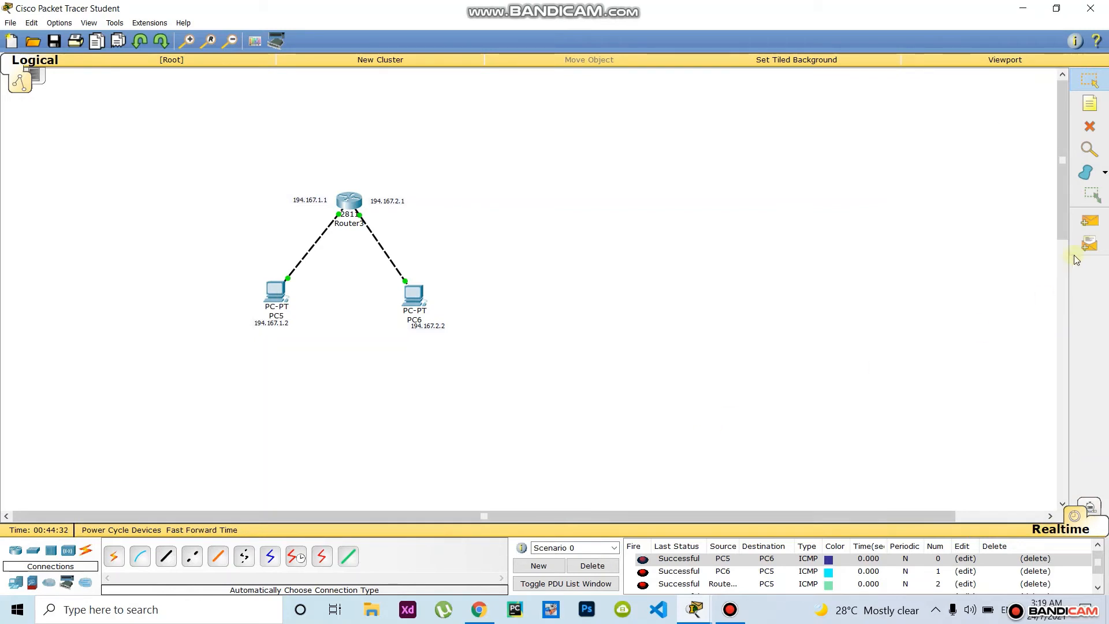
Send one more simple PDU from PC5 to PC6 and delete Scenario 0's PDUs.
left_click(1089, 221)
left_click(287, 283)
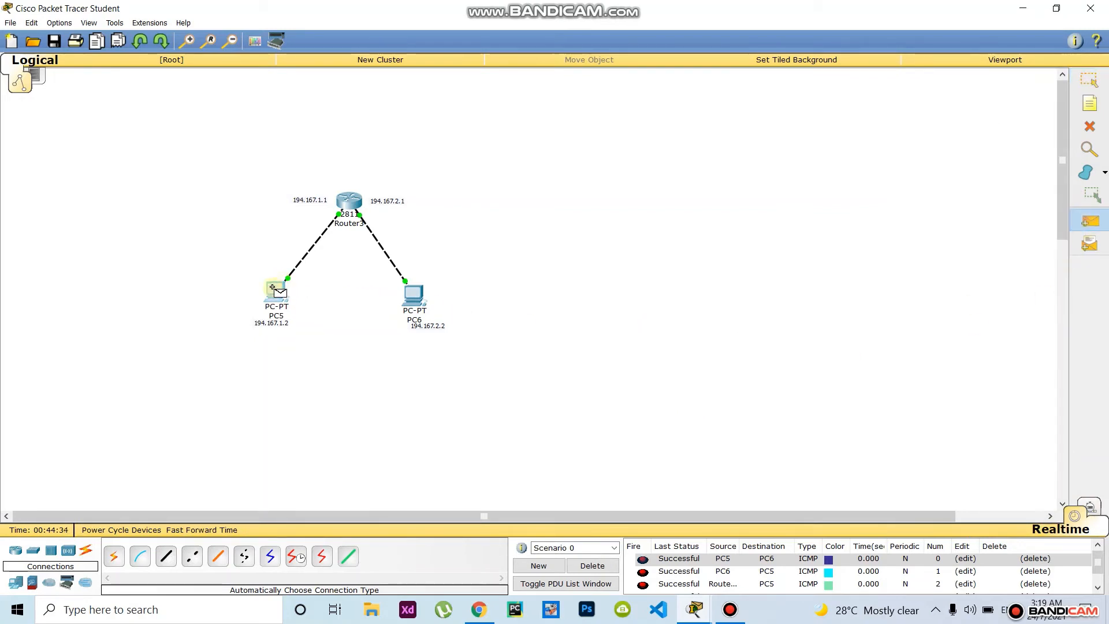
left_click(410, 294)
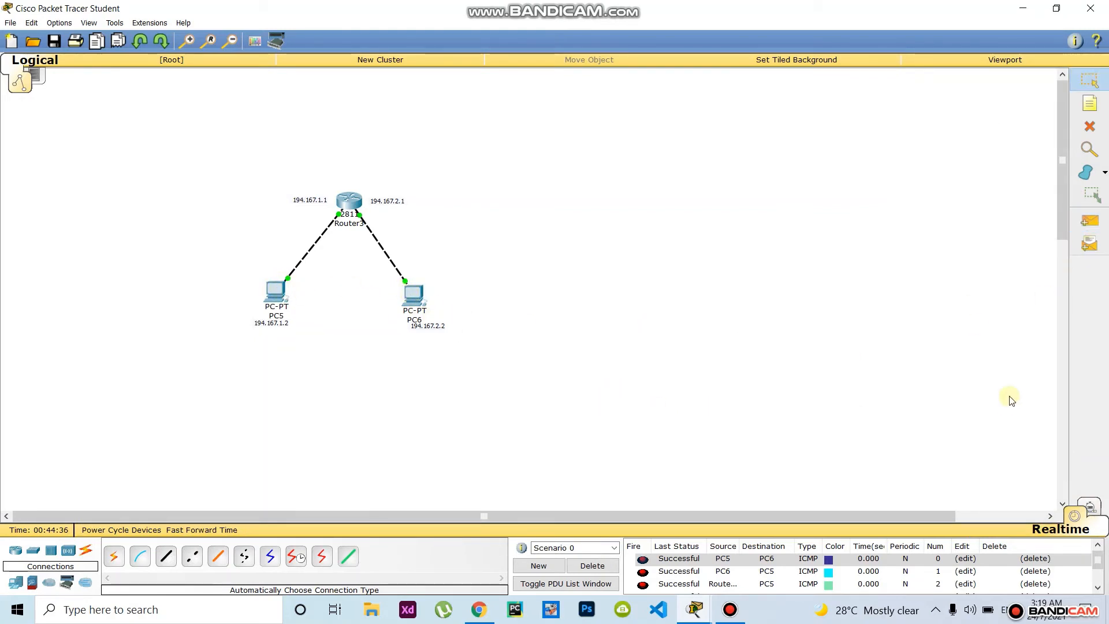
left_click(710, 559)
left_click(581, 566)
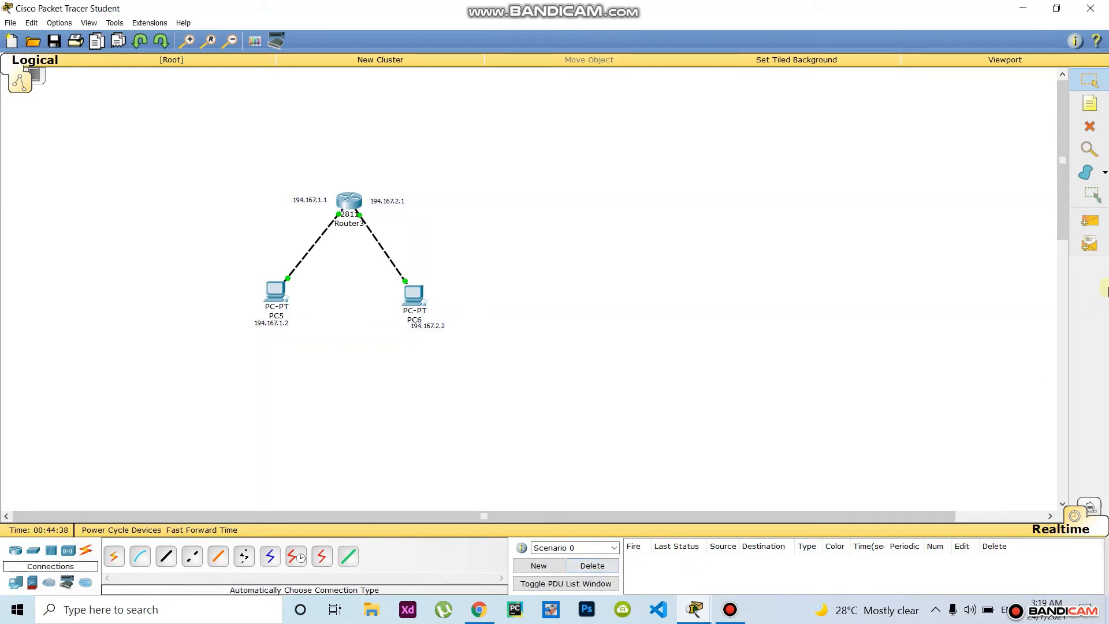
Send two simple PDUs from PC5 to PC6 to test the connection.
left_click(1089, 220)
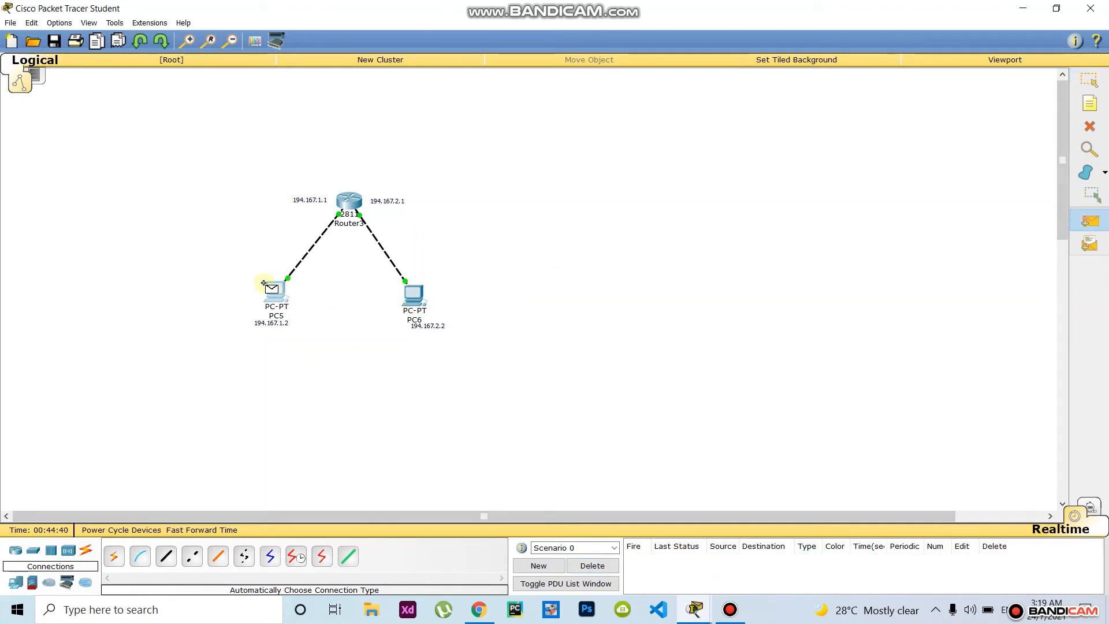
left_click(282, 290)
left_click(404, 291)
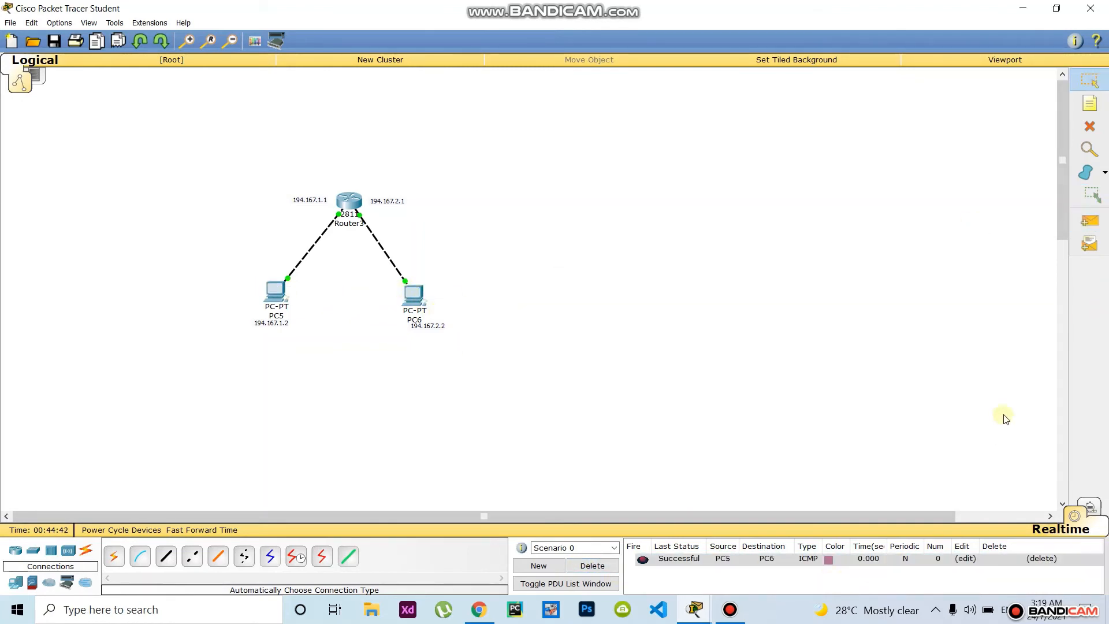
left_click(1089, 221)
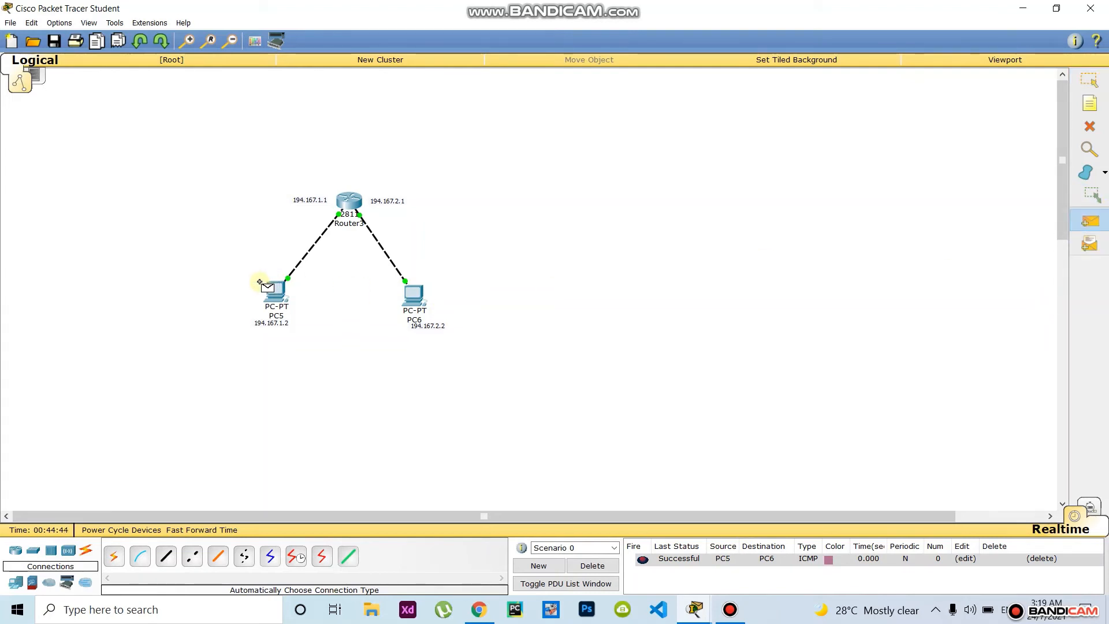
left_click(285, 290)
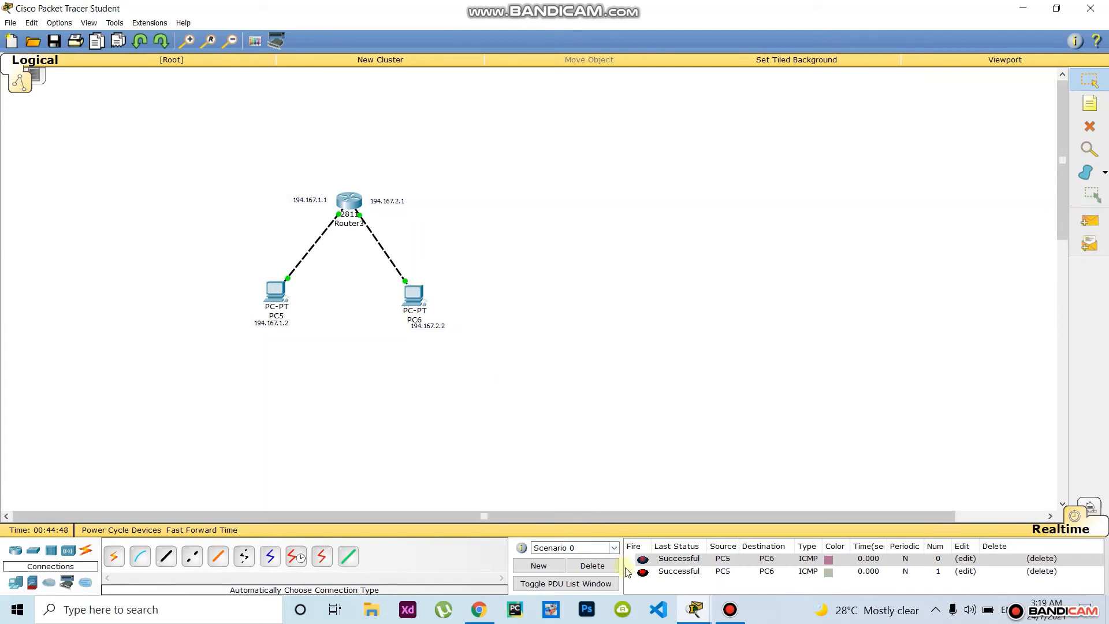
double_click(272, 323)
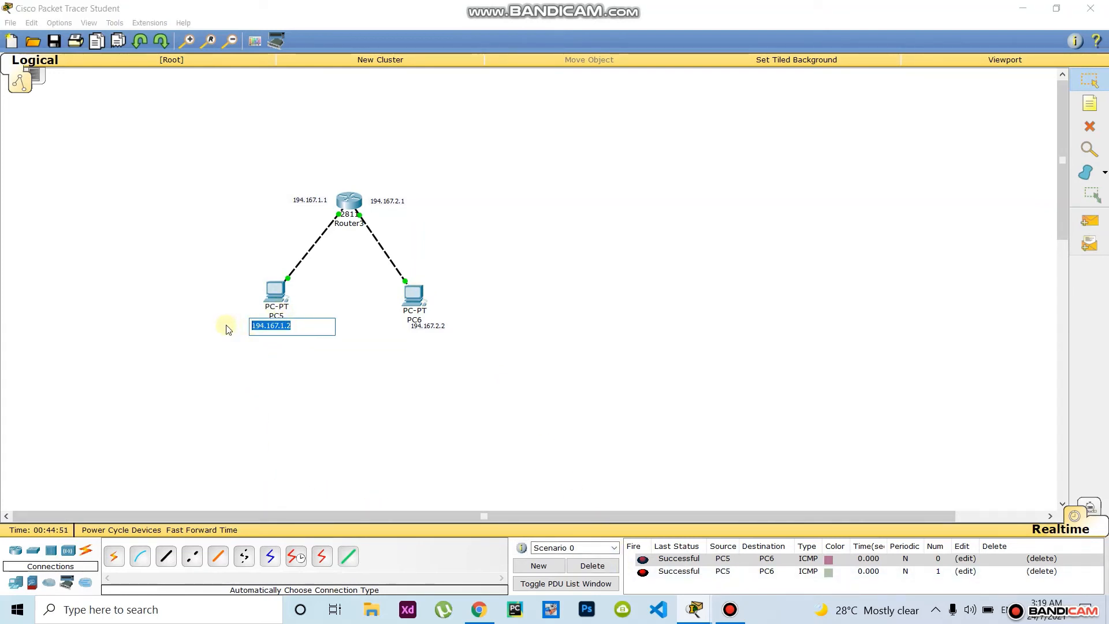
left_click(527, 366)
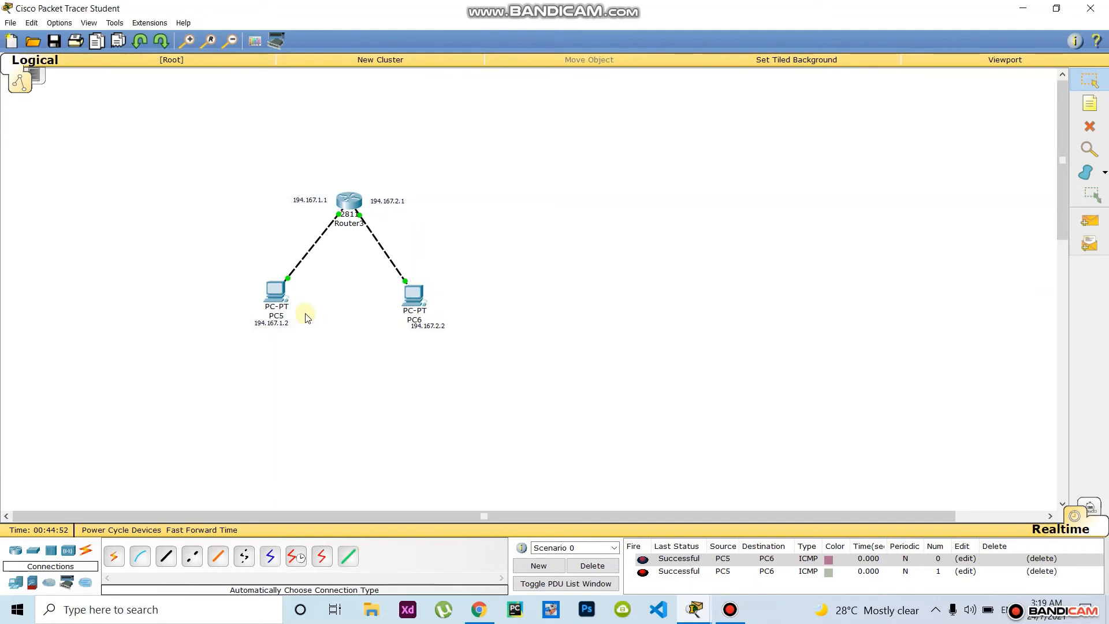
In PC5's Command Prompt, ping PC5's own address, 194.167.1.2.
left_click(276, 297)
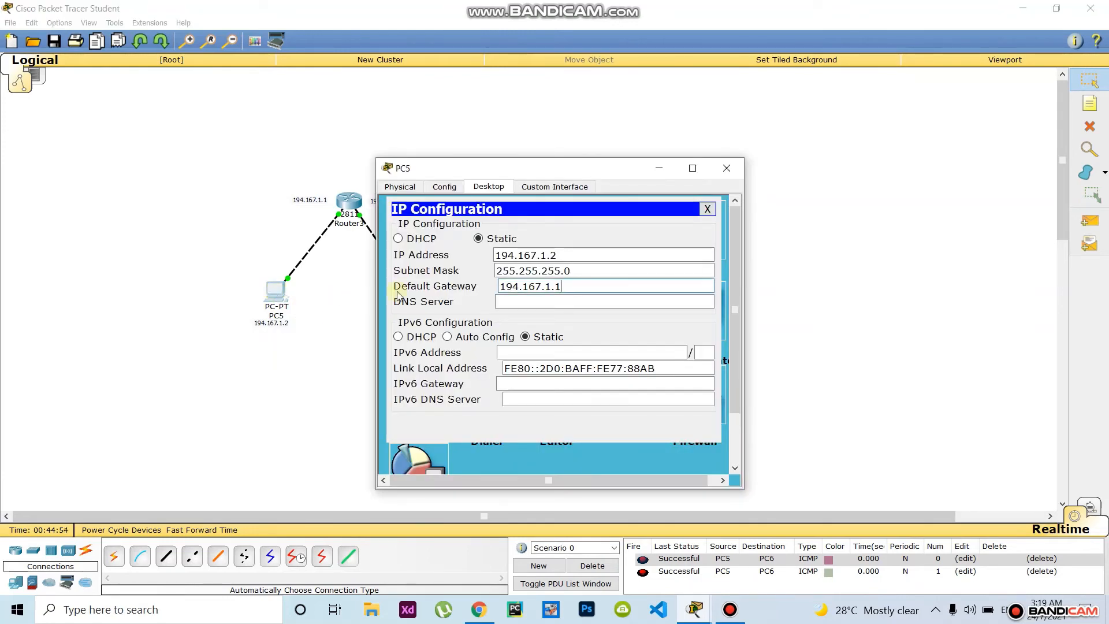
left_click(708, 209)
left_click(641, 231)
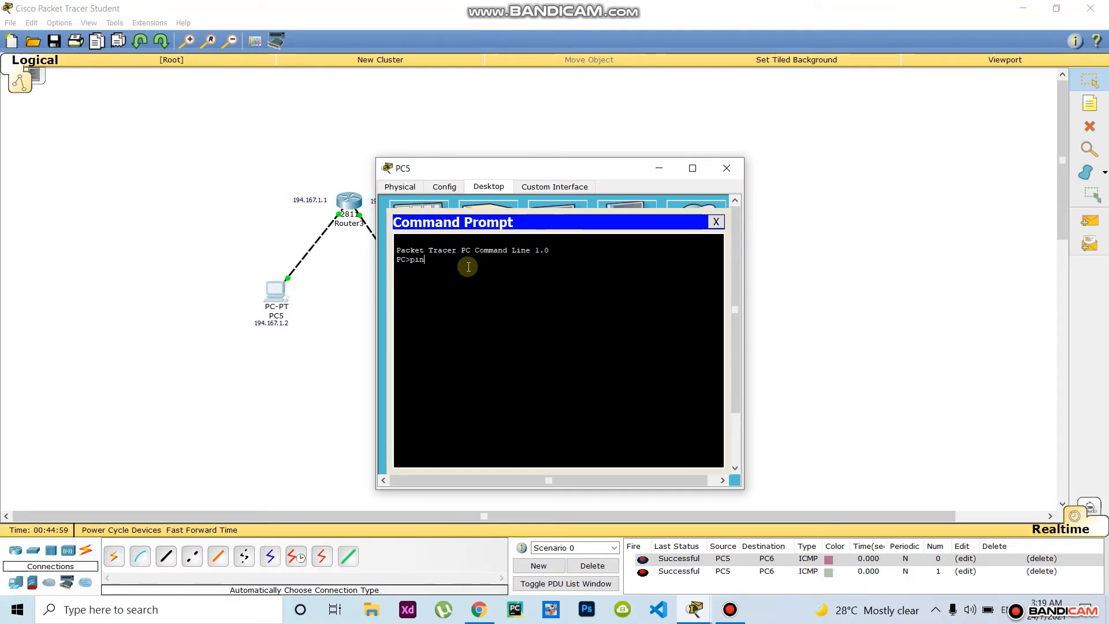
type("ping 194")
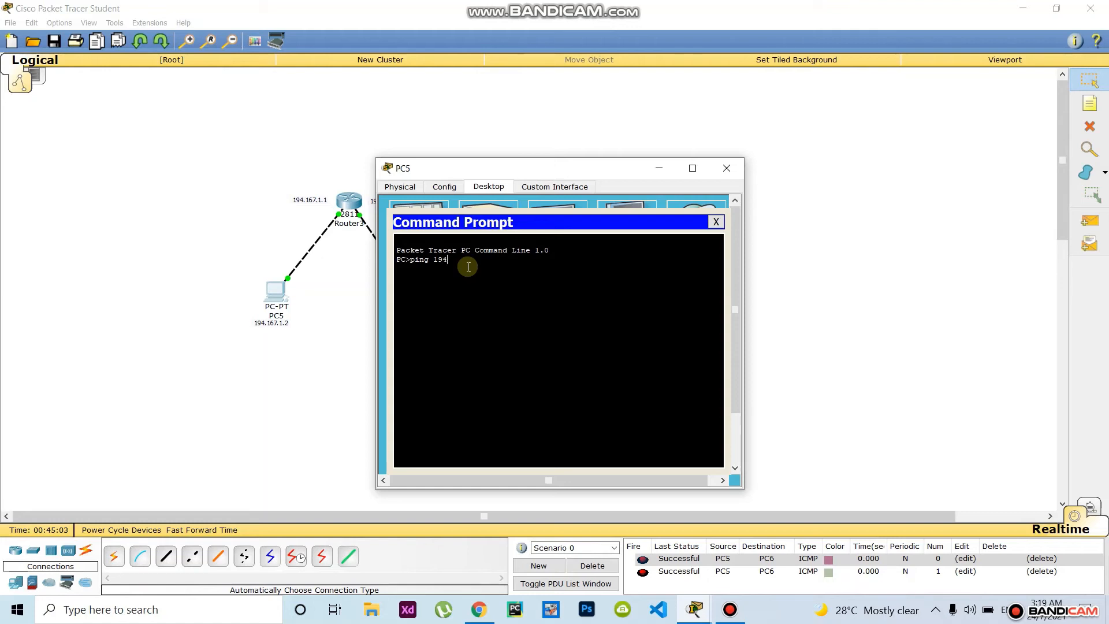
type(".167.")
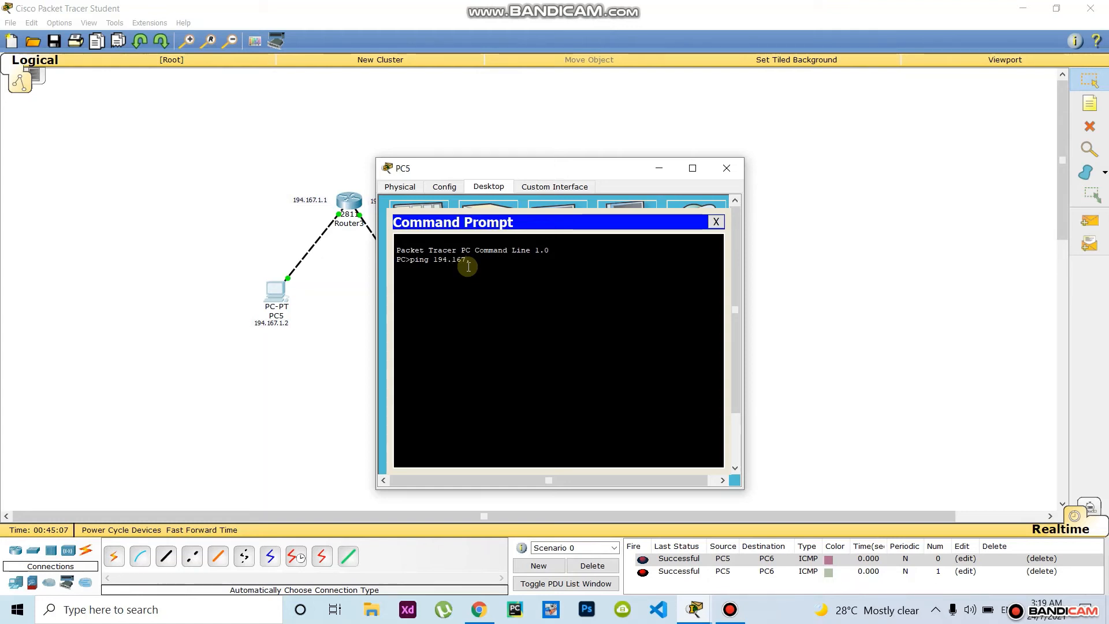
type("1.1")
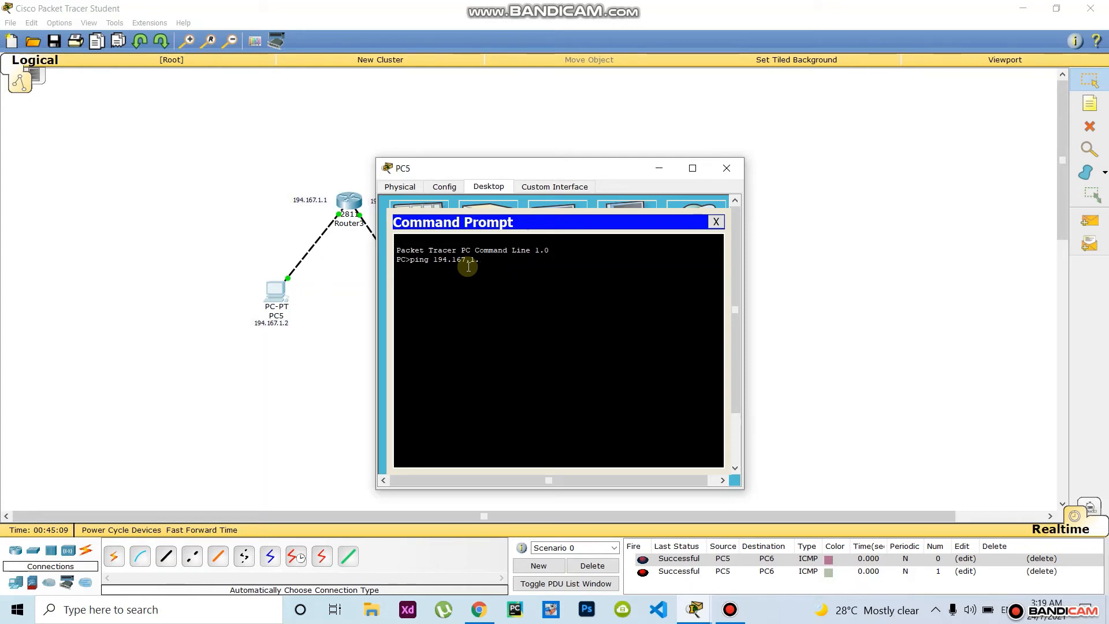
key("BackSpace")
type("2")
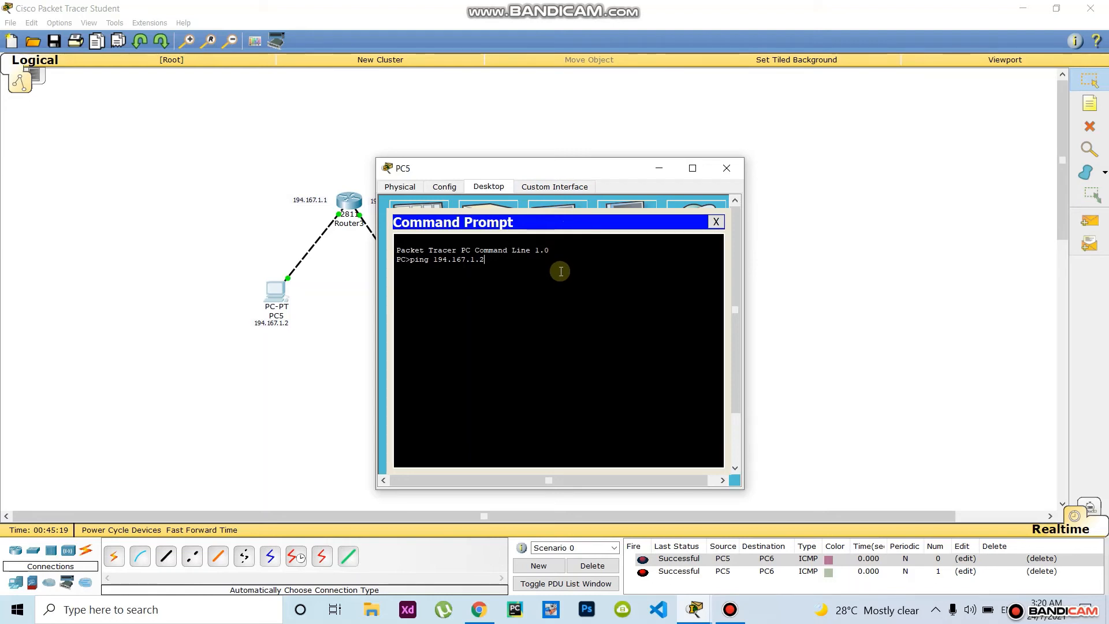
key("Return")
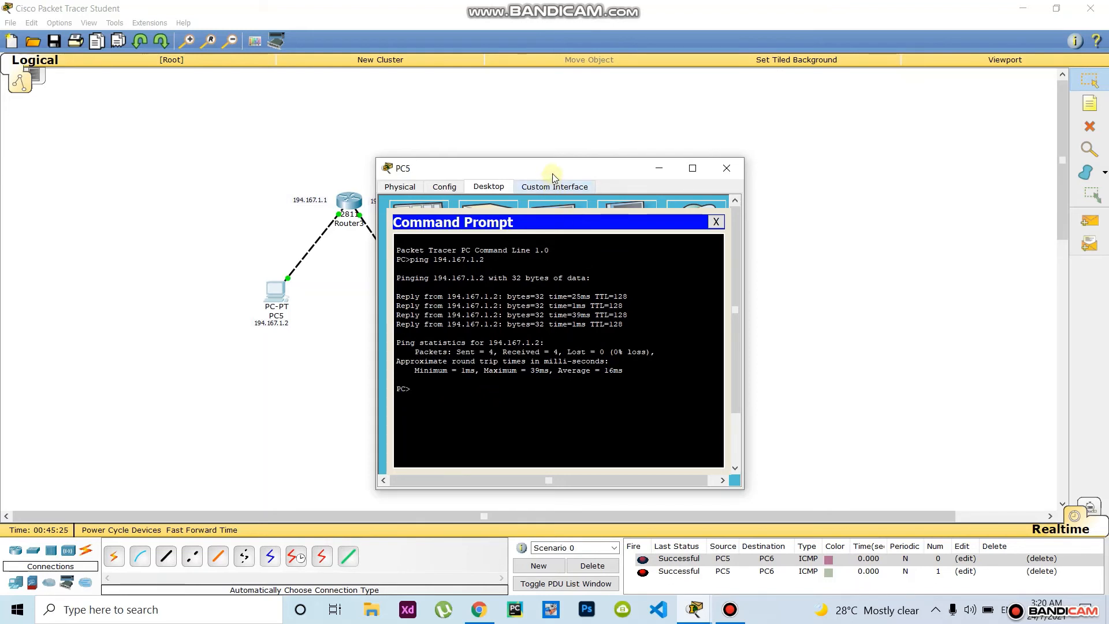
Ping PC6 at 194.167.2.2 from PC5's Command Prompt and close the PC5 window.
left_click_drag(553, 168, 723, 167)
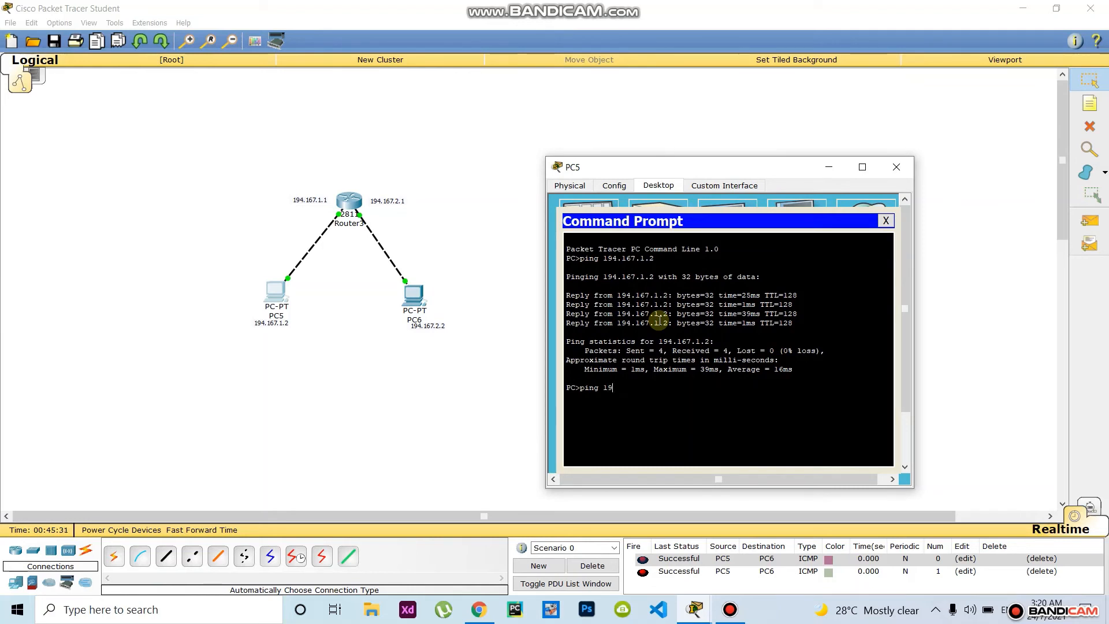
type("194.167.2.2")
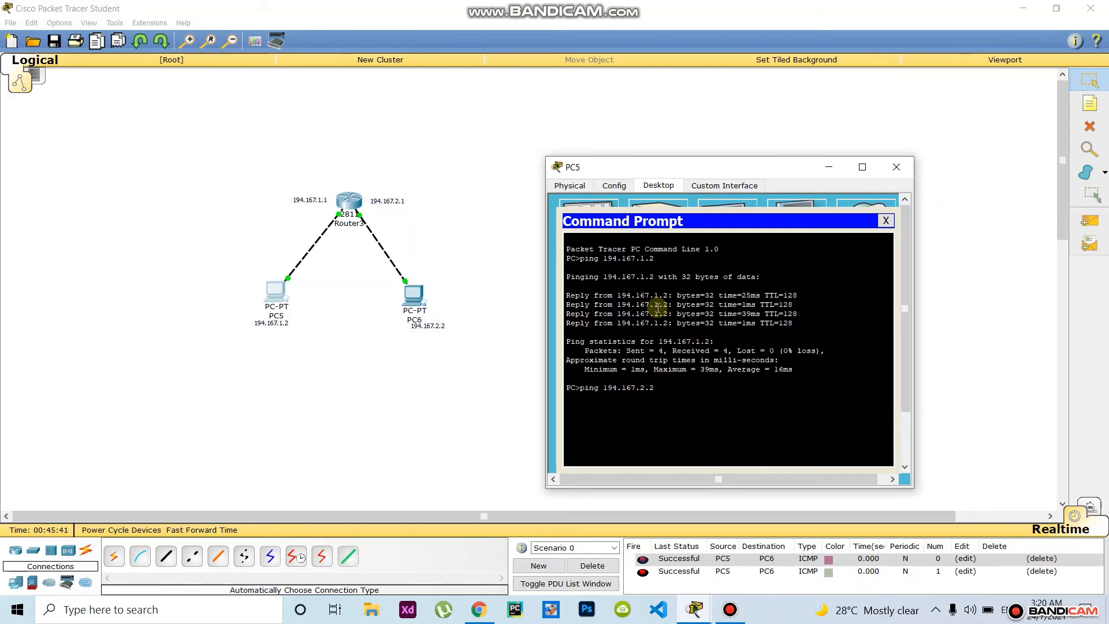
key("Return")
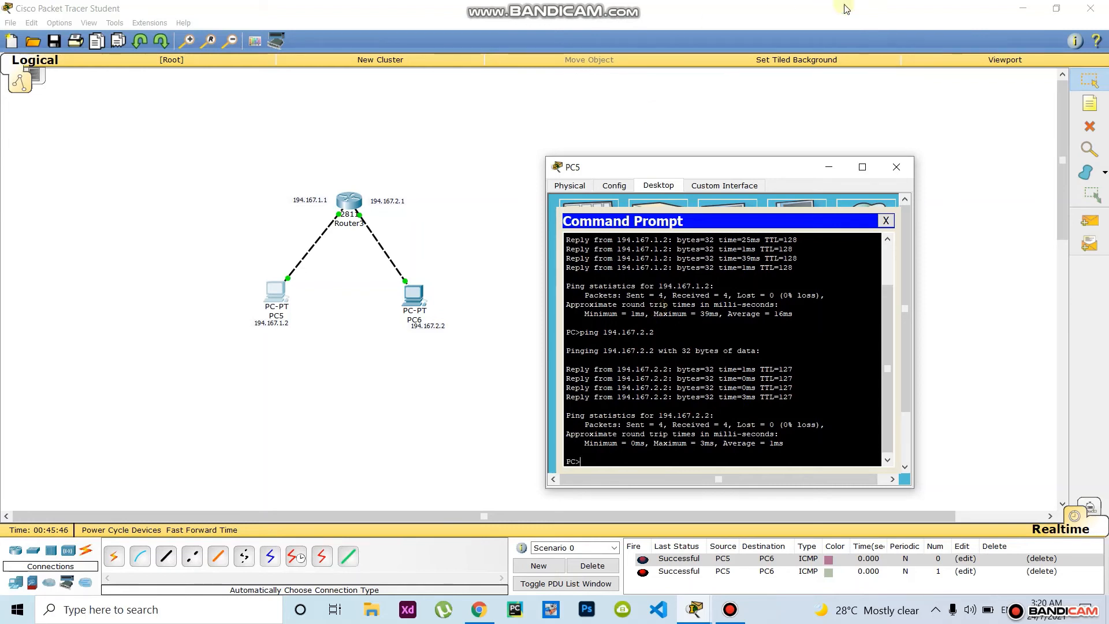
left_click(895, 167)
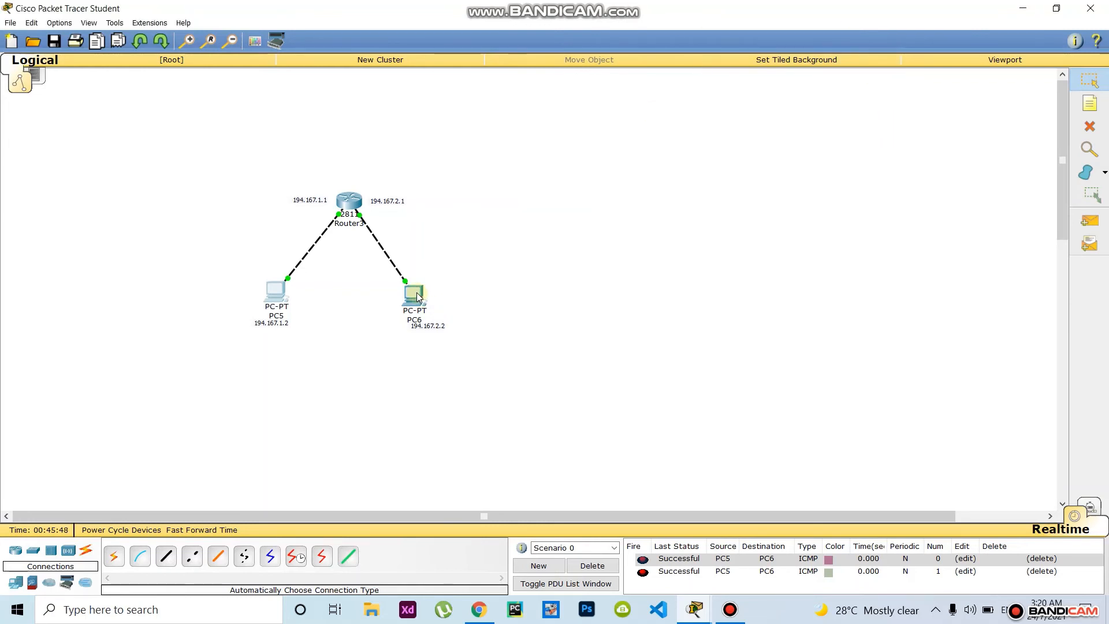
In PC6's Command Prompt, ping PC6's own address, 194.167.2.2.
left_click(413, 294)
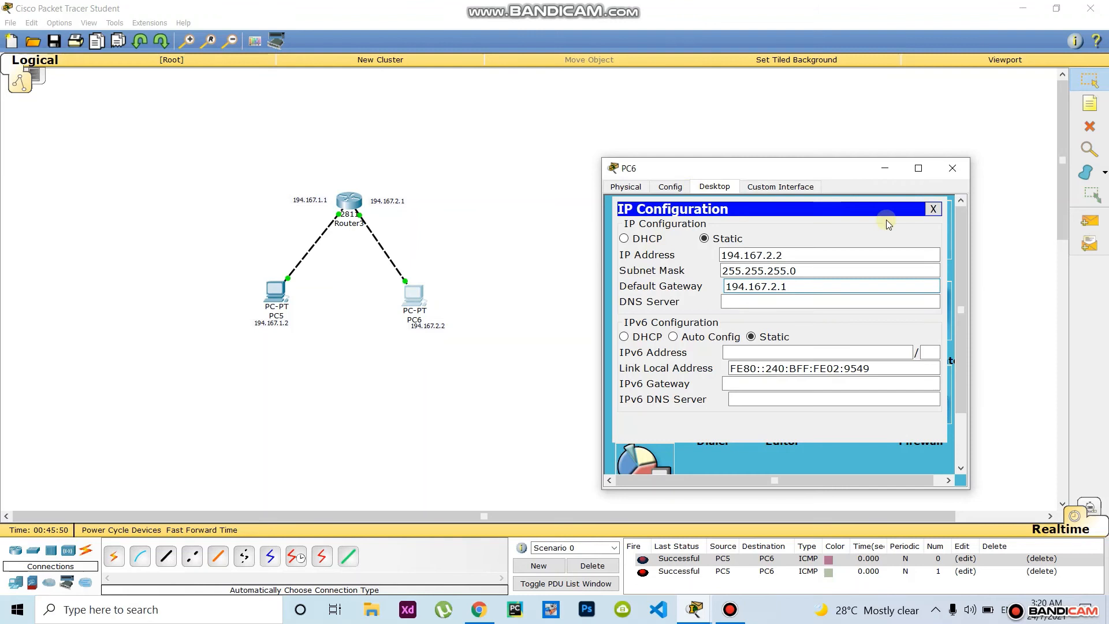
left_click(933, 209)
left_click(850, 235)
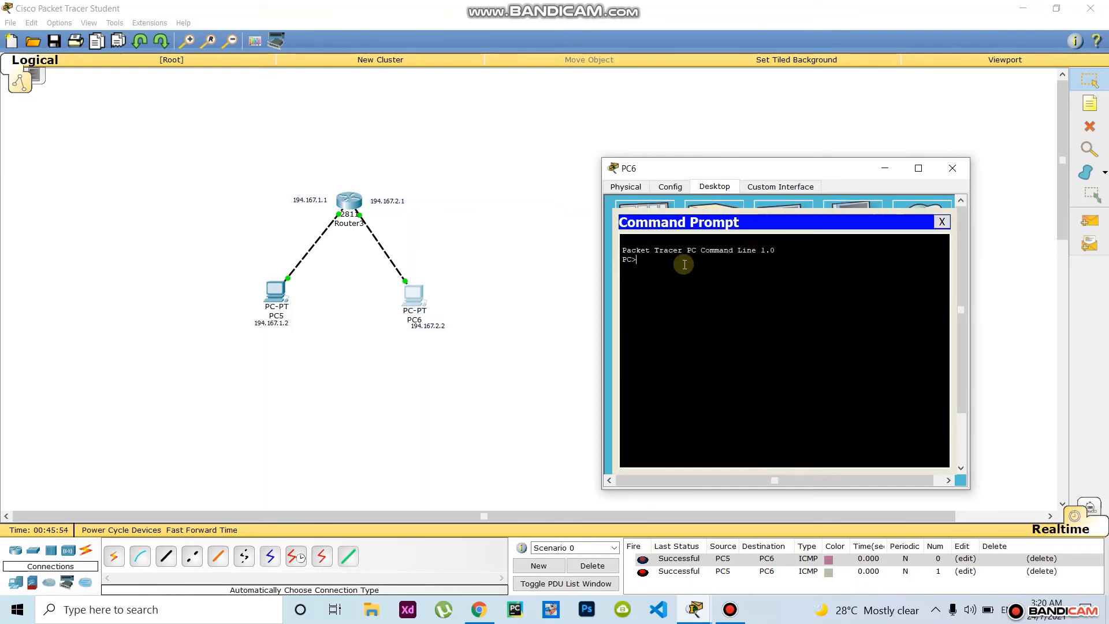
type("ping ")
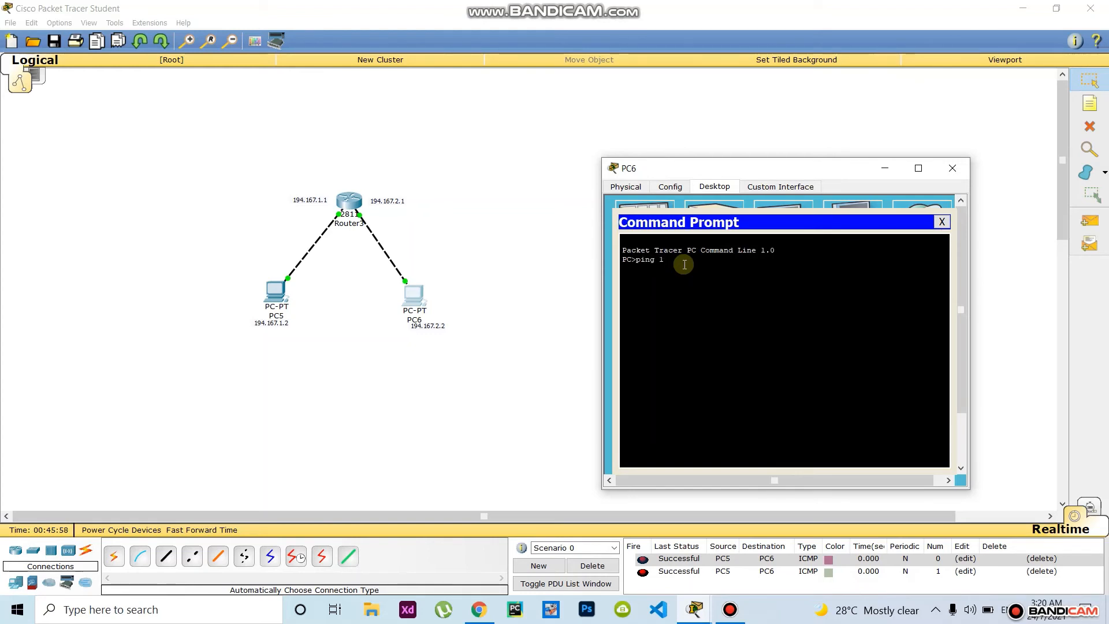
type("194.167.2")
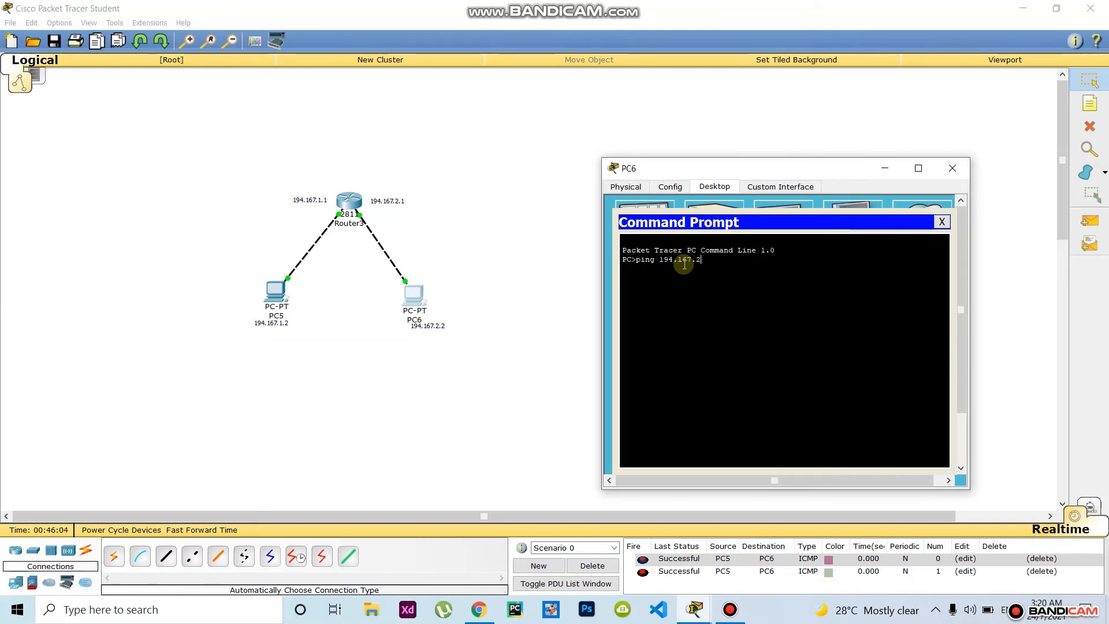
type(".2")
key("Return")
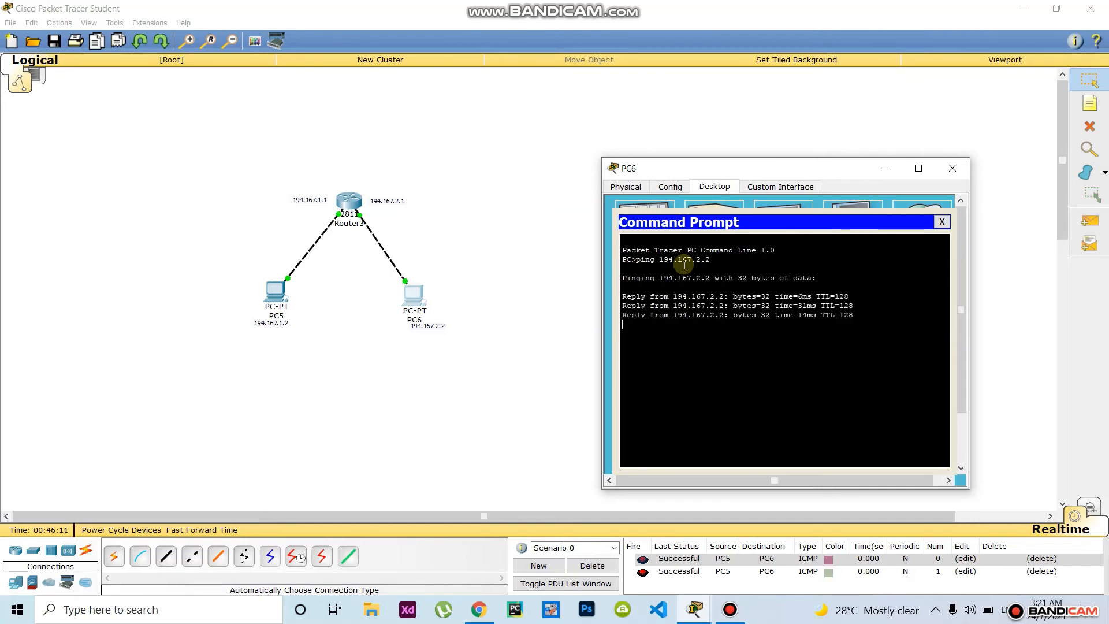
Ping PC5 at 194.167.1.2 from PC6's Command Prompt and close the PC6 window.
type("p")
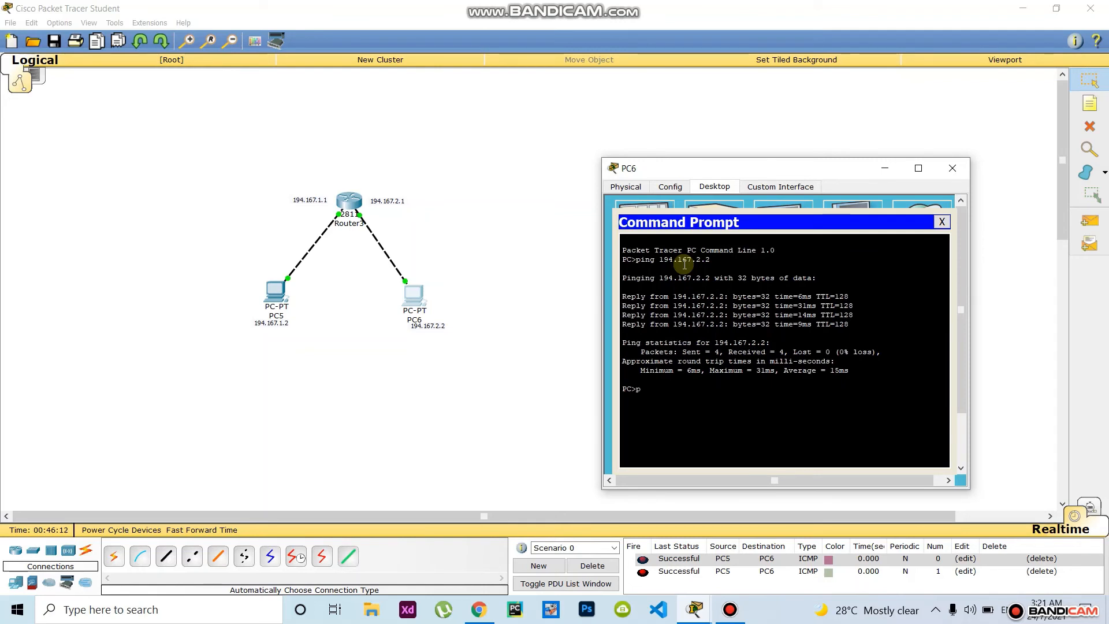
type("ing 194")
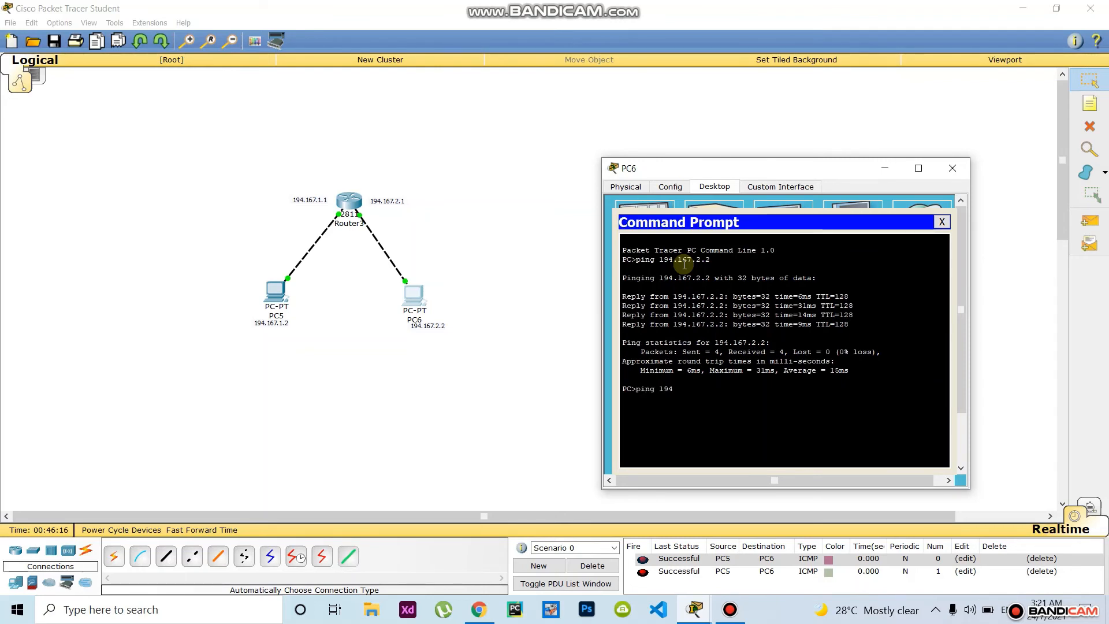
type(".167")
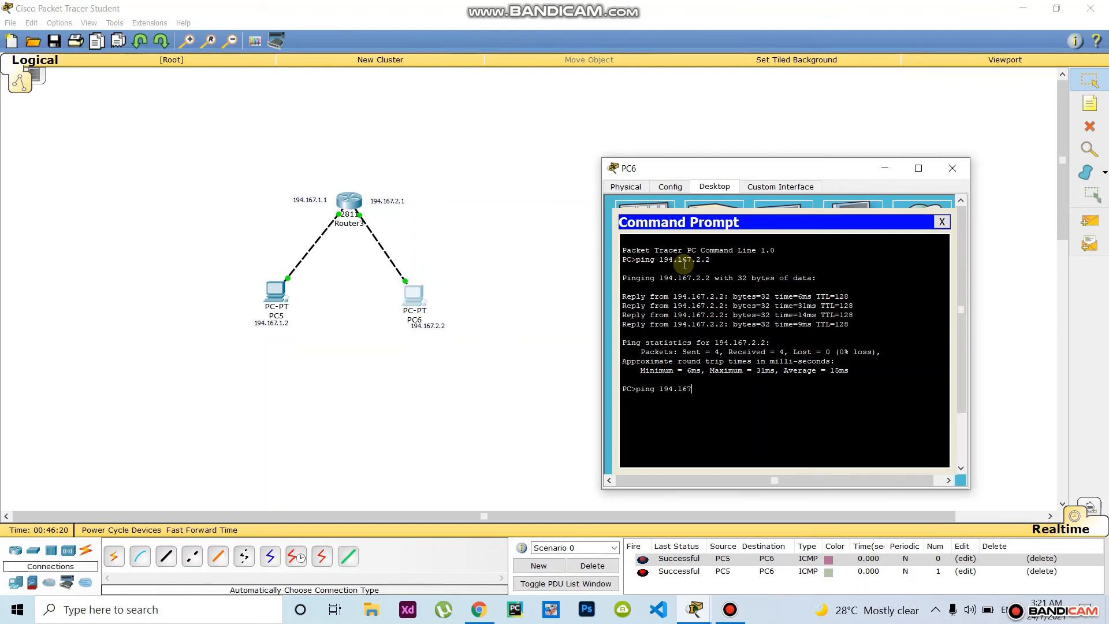
type(".1.2")
key("Return")
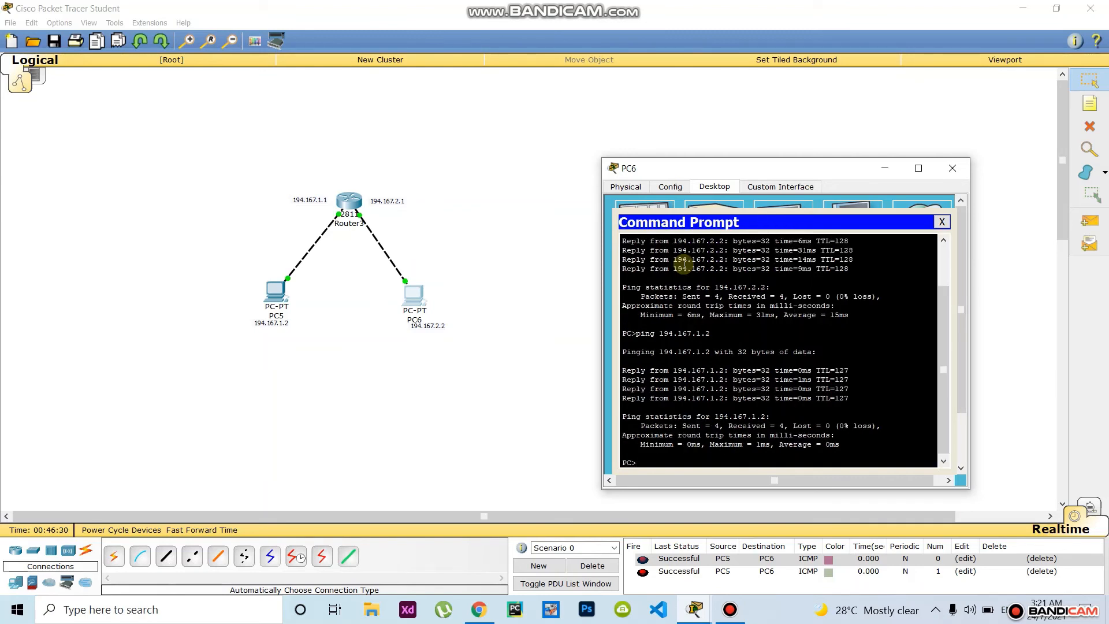
left_click(954, 168)
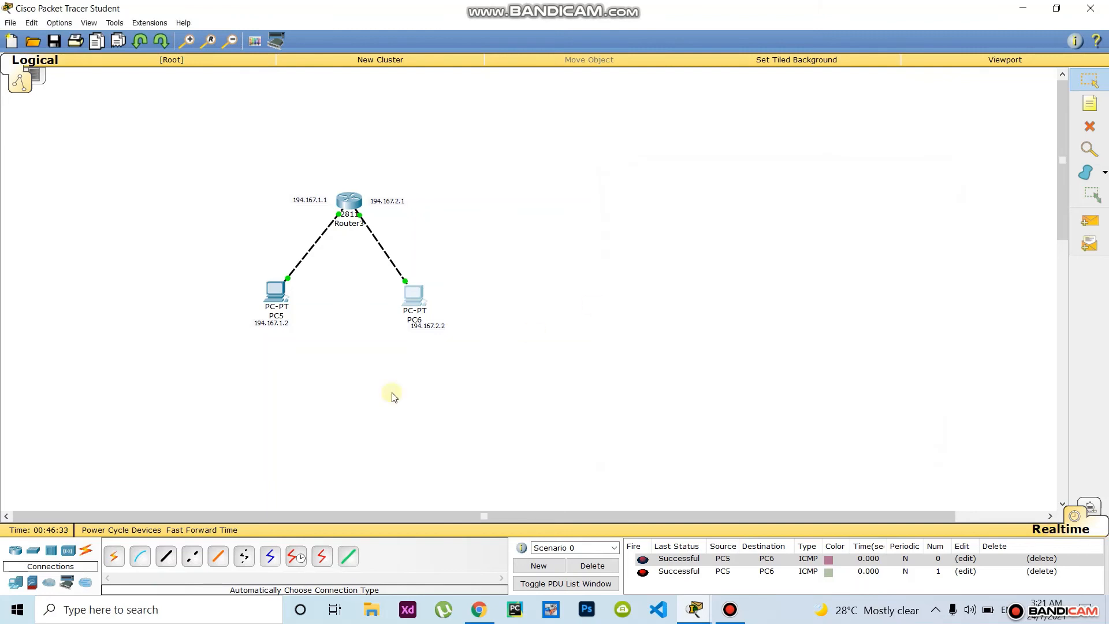
Send another simple PDU from PC5 to PC6 and delete all of Scenario 0's PDUs.
left_click(1089, 220)
left_click(273, 291)
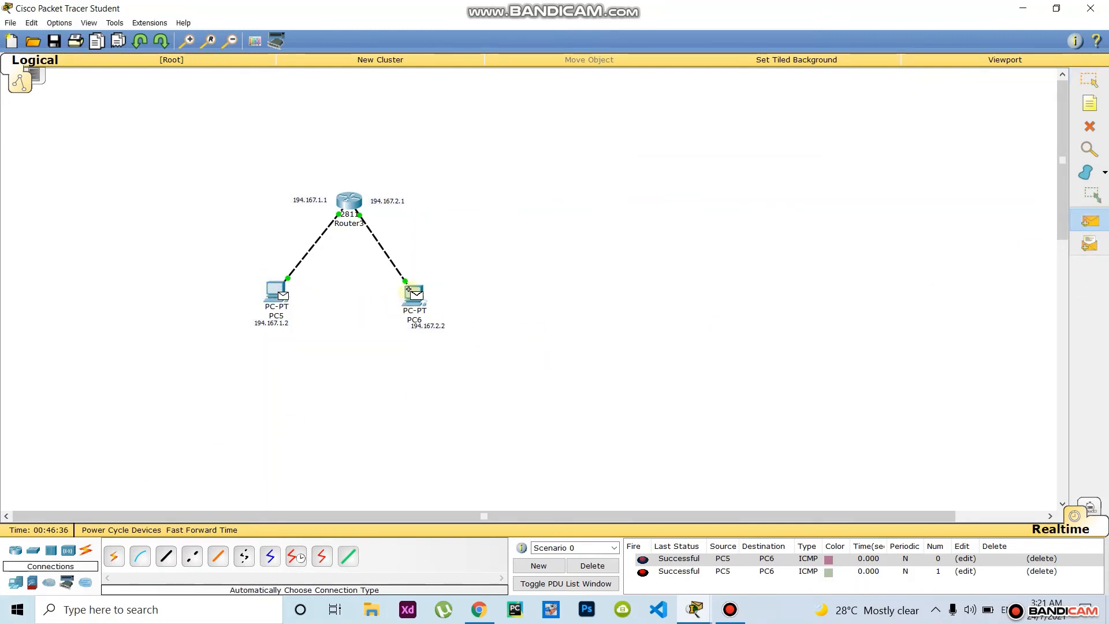
left_click(414, 295)
left_click(592, 565)
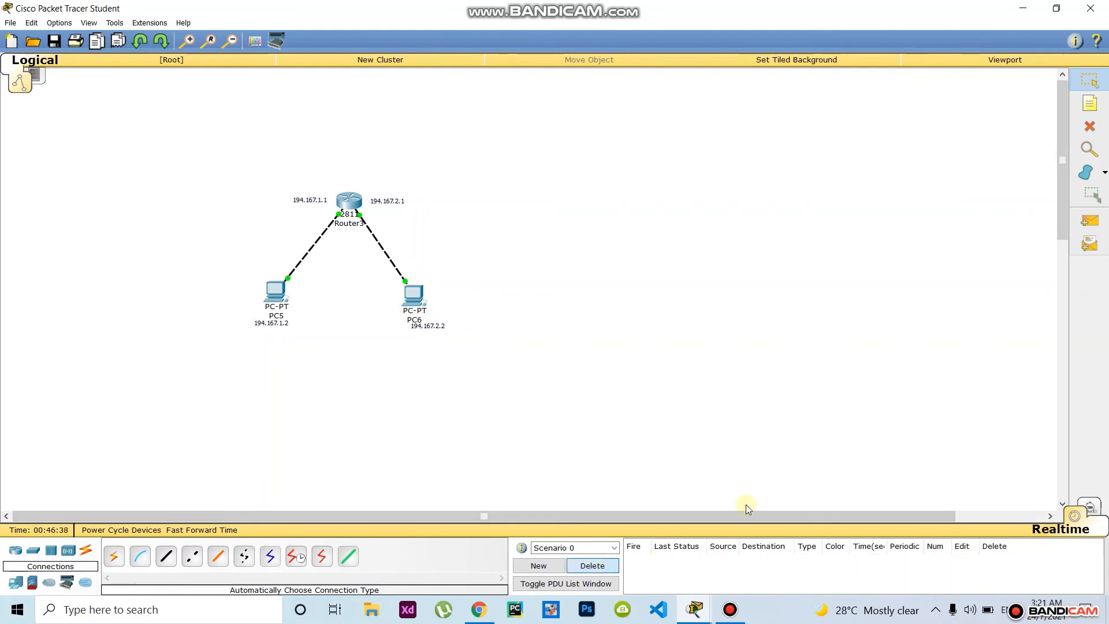
Send simple PDUs from PC5 to PC6, from PC6 to PC5, and once more from PC5 to PC6.
left_click(1089, 221)
left_click(275, 292)
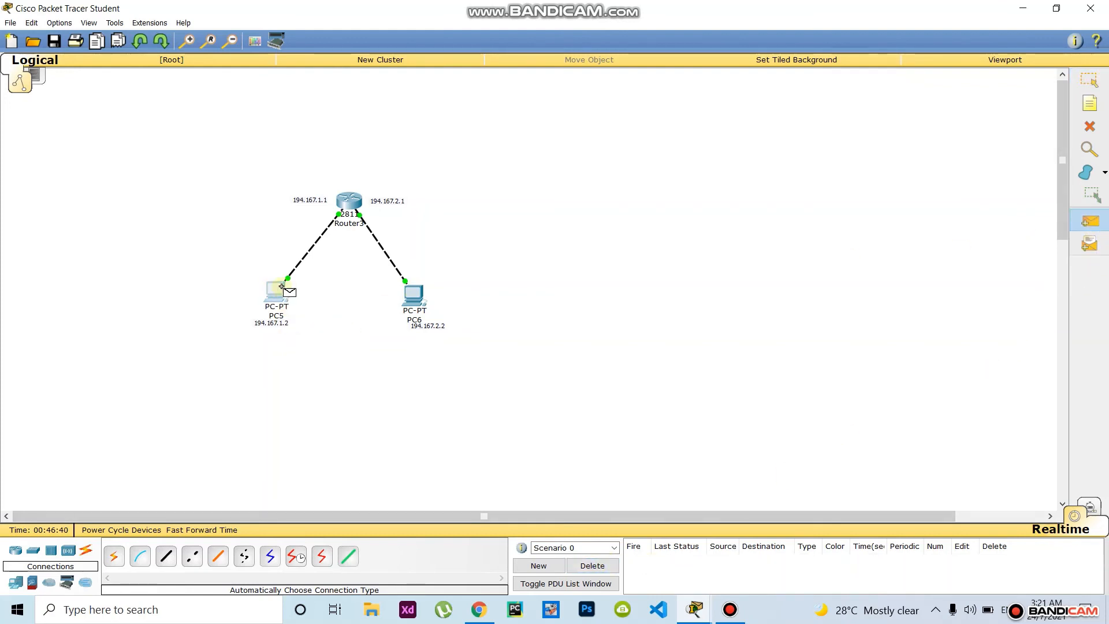
left_click(395, 290)
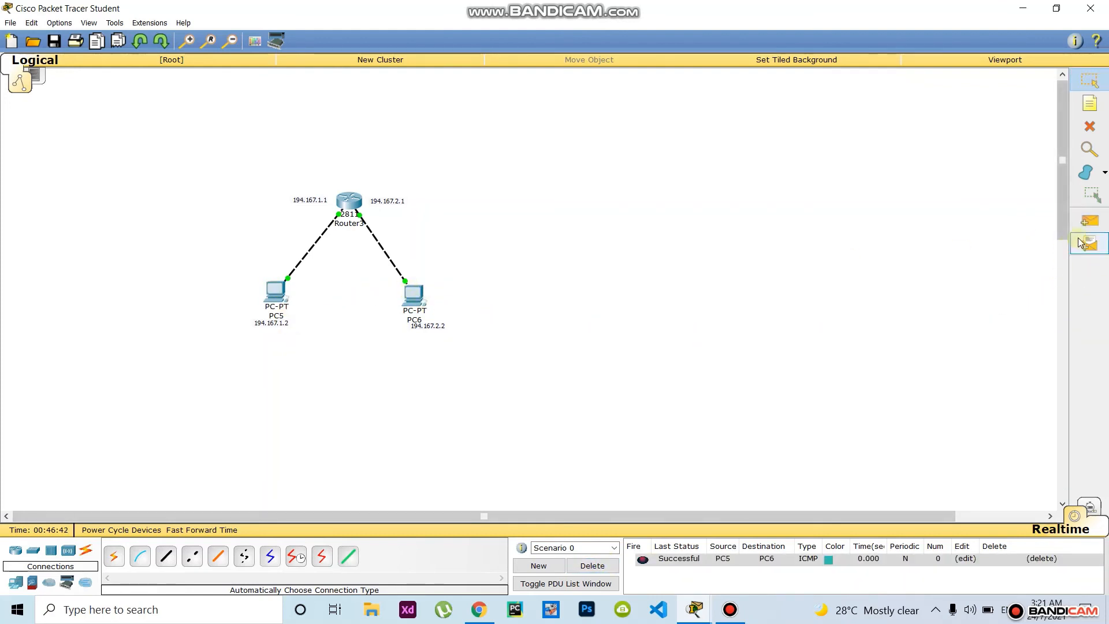
left_click(416, 295)
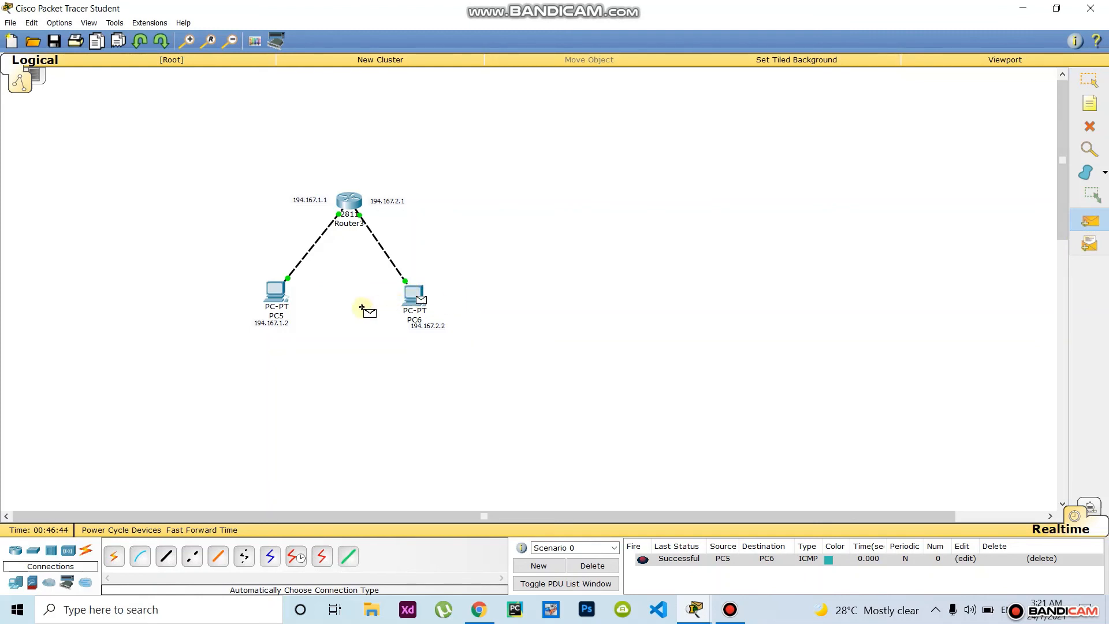
left_click(271, 287)
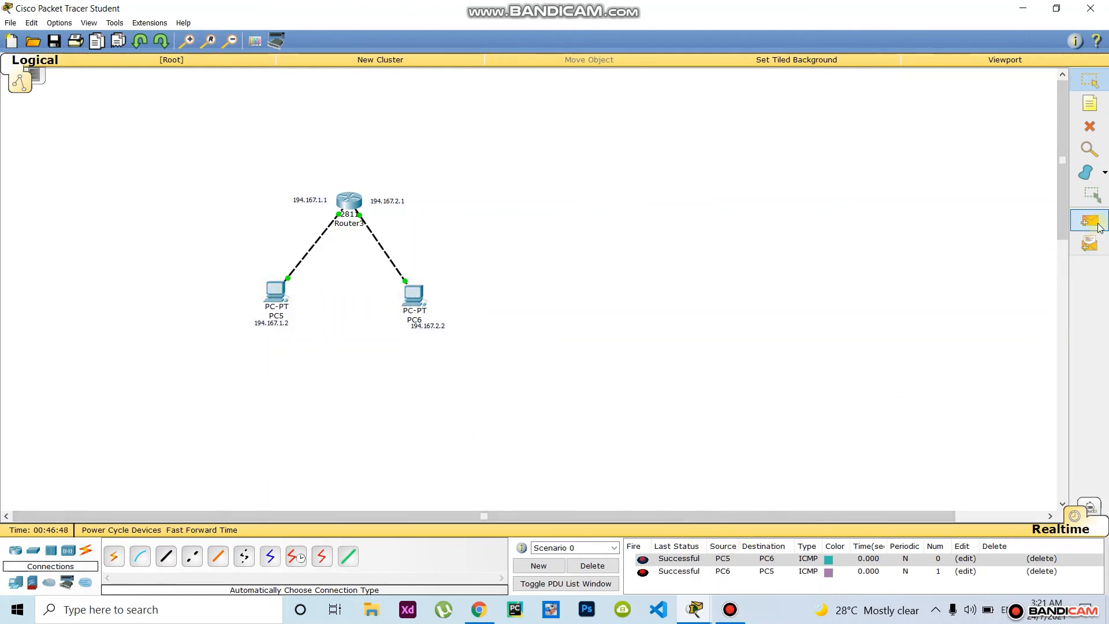
left_click(276, 290)
left_click(413, 293)
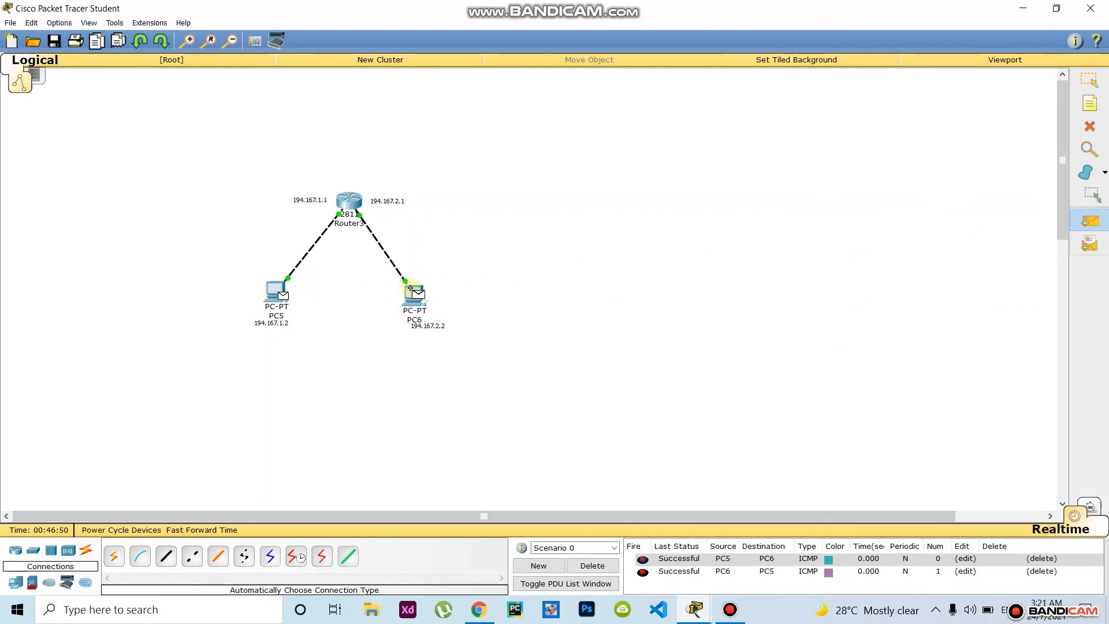
key("Escape")
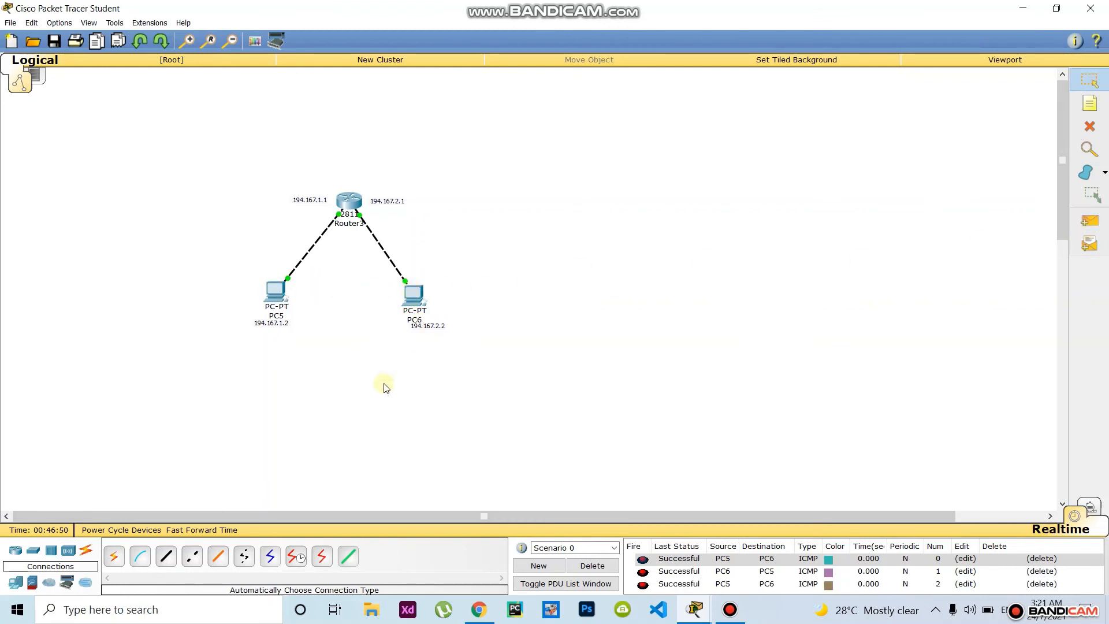
Run the three PDUs in Simulation mode with Auto Capture / Play, and switch back to Realtime mode.
left_click(1089, 508)
left_click(926, 303)
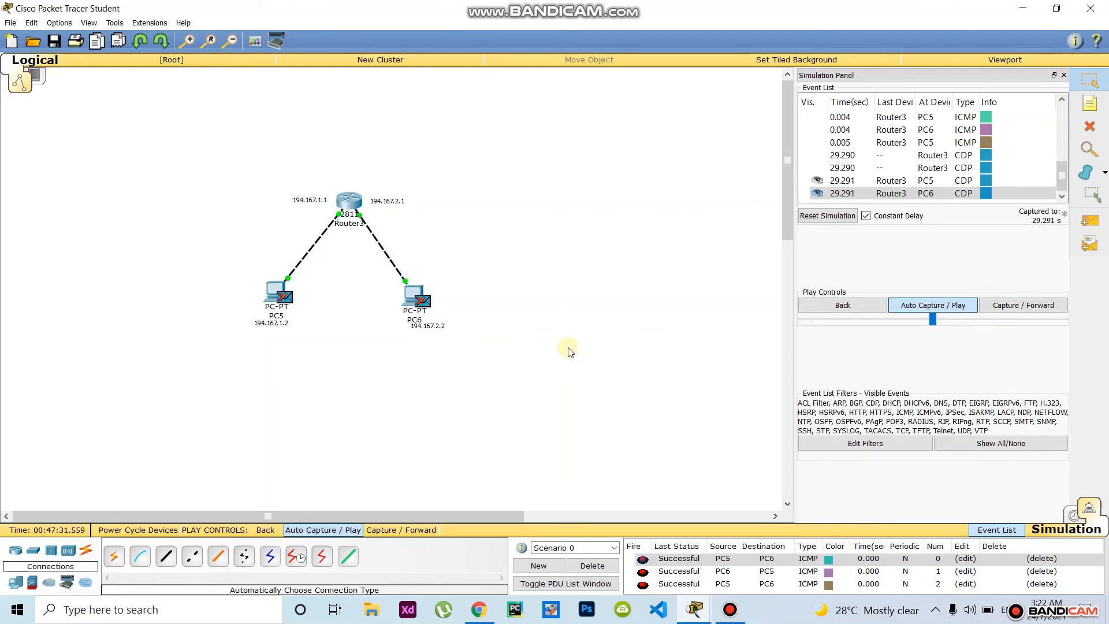
left_click(1073, 516)
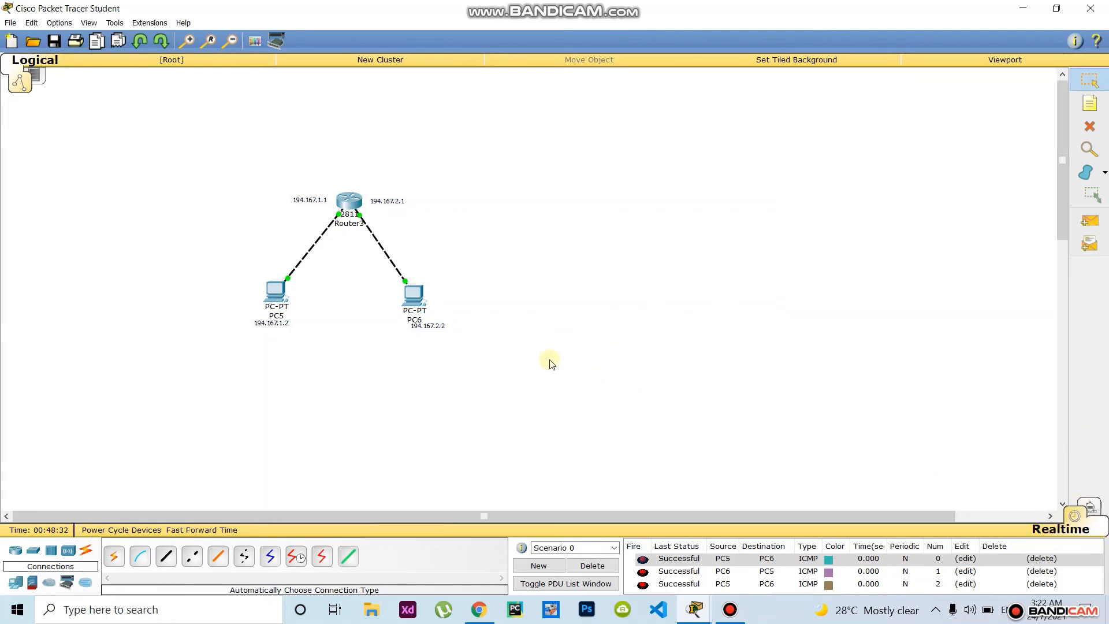